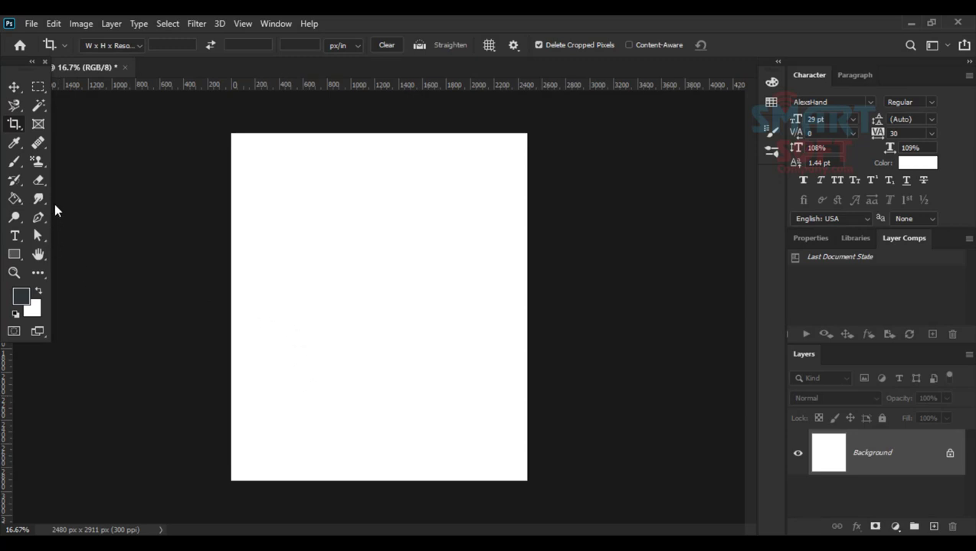
key(p)
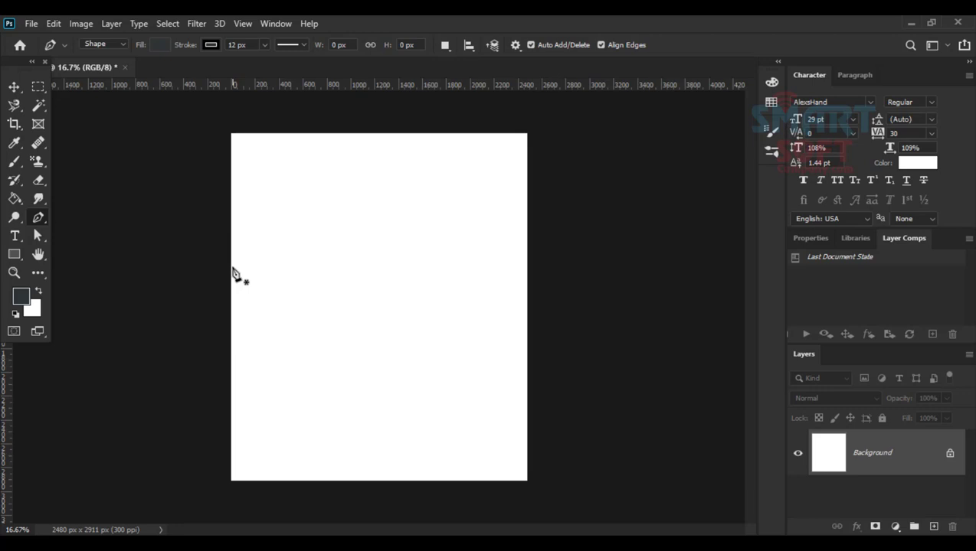
right_click(40, 219)
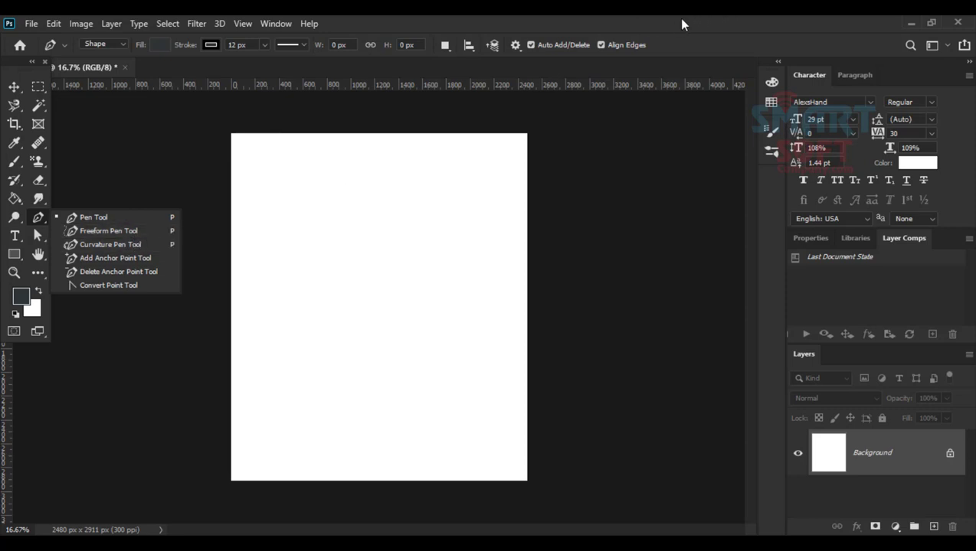
click(222, 224)
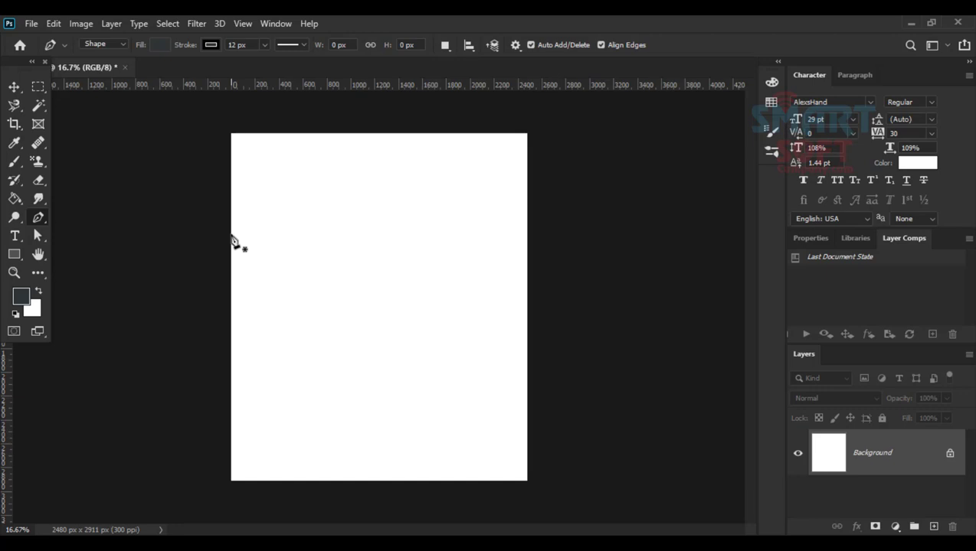
click(231, 290)
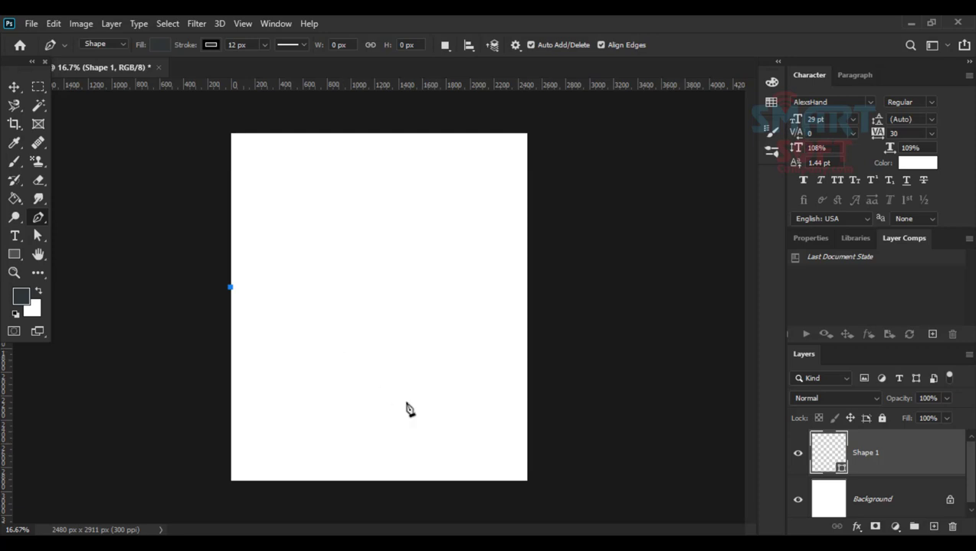
click(363, 351)
drag(364, 353, 420, 357)
key(ctrl+z)
click(230, 279)
click(314, 336)
click(363, 402)
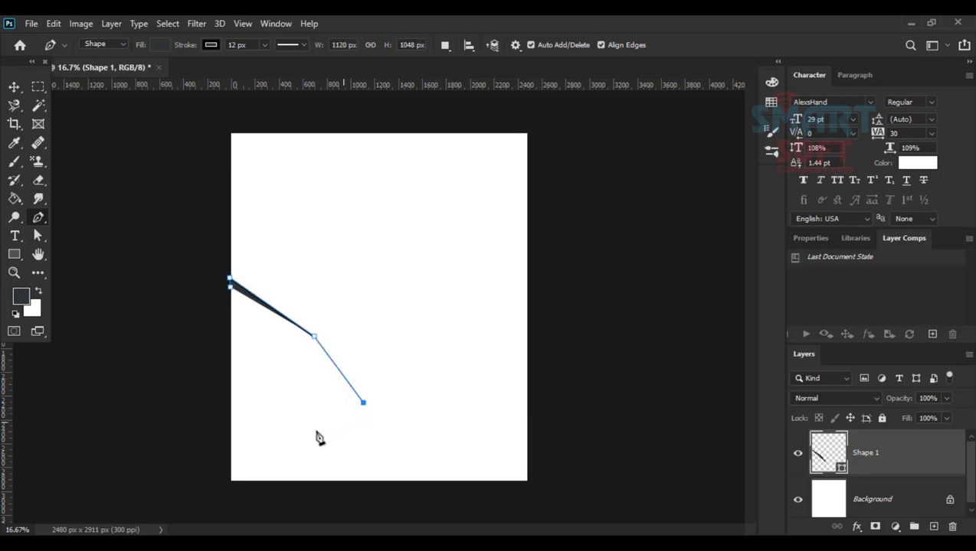
click(285, 434)
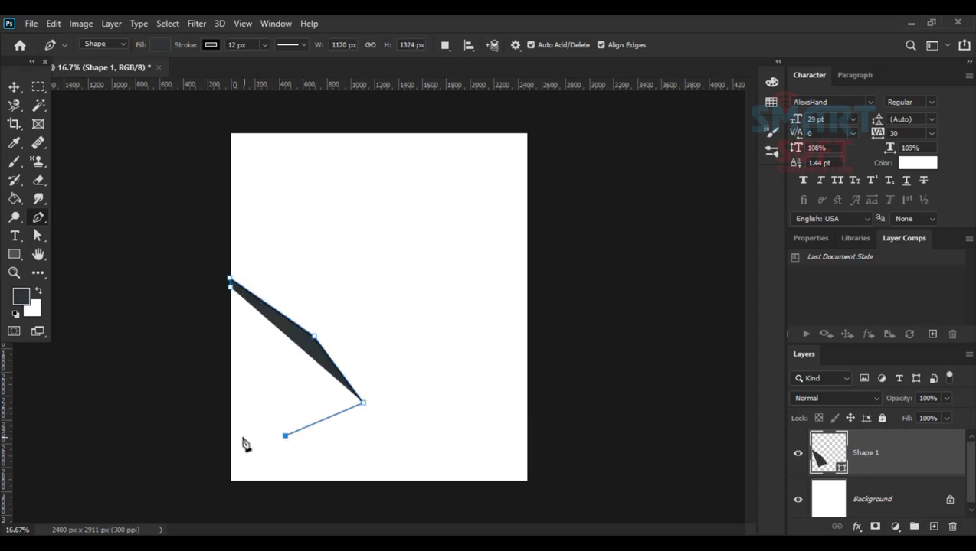
click(12, 87)
key(Delete)
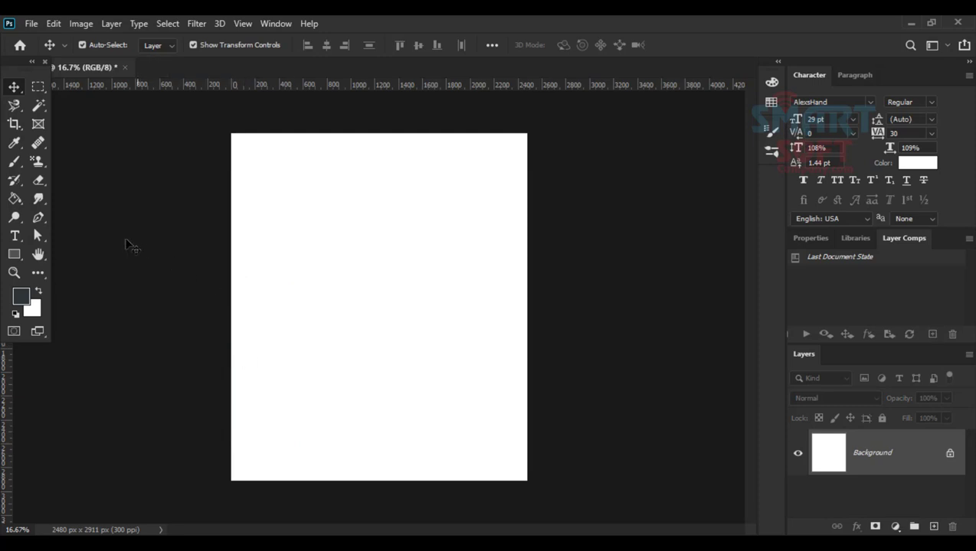
Draw a closed Pen shape about 3088 × 1757 px over the canvas's lower part, its upper edge curving down from the left border.
click(39, 217)
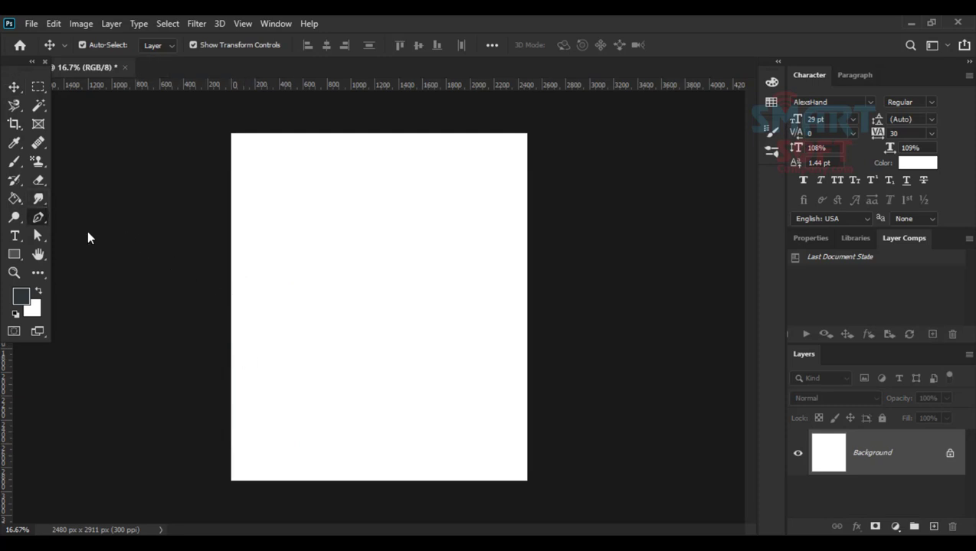
click(231, 300)
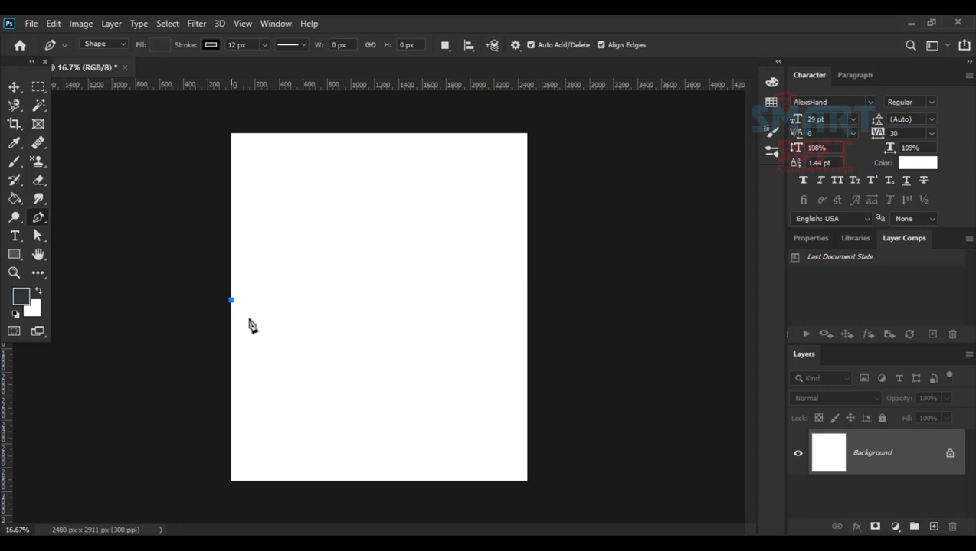
drag(441, 417, 526, 435)
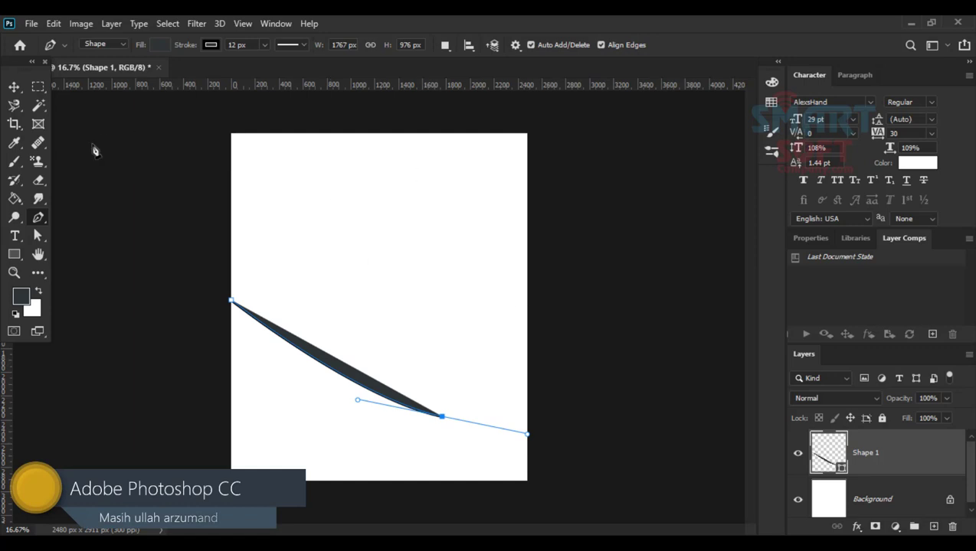
drag(552, 442, 546, 507)
click(393, 505)
drag(216, 506, 184, 378)
click(232, 300)
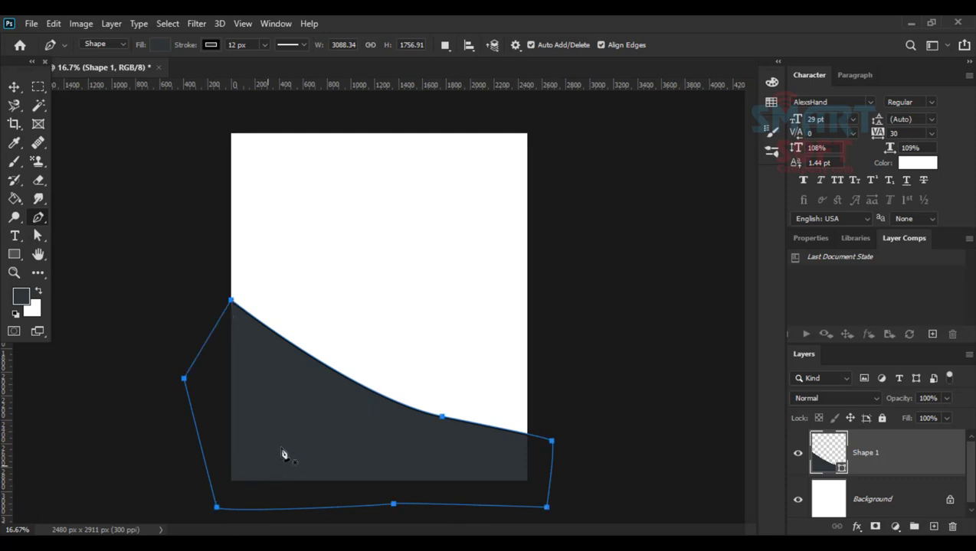
click(14, 87)
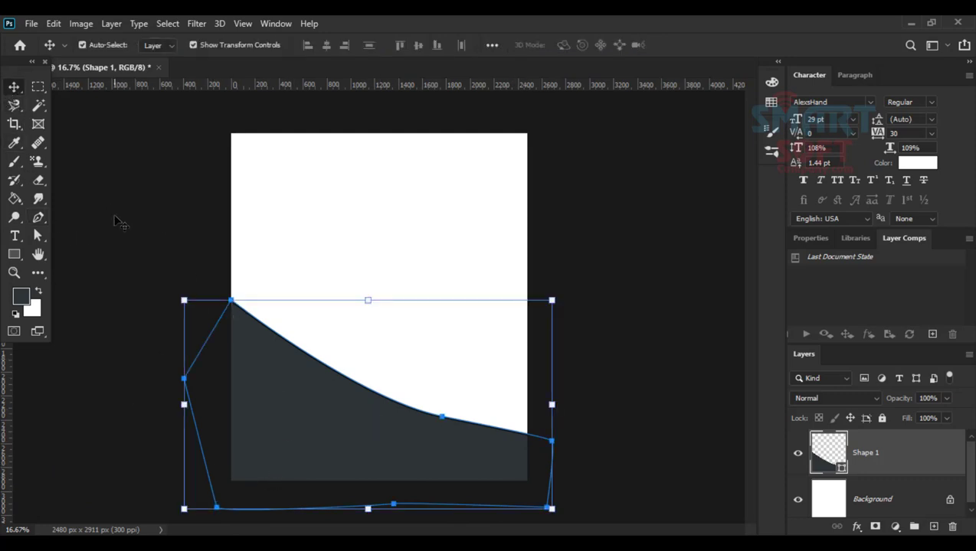
Remove the stroke from the curved shape by setting it to no color.
key(p)
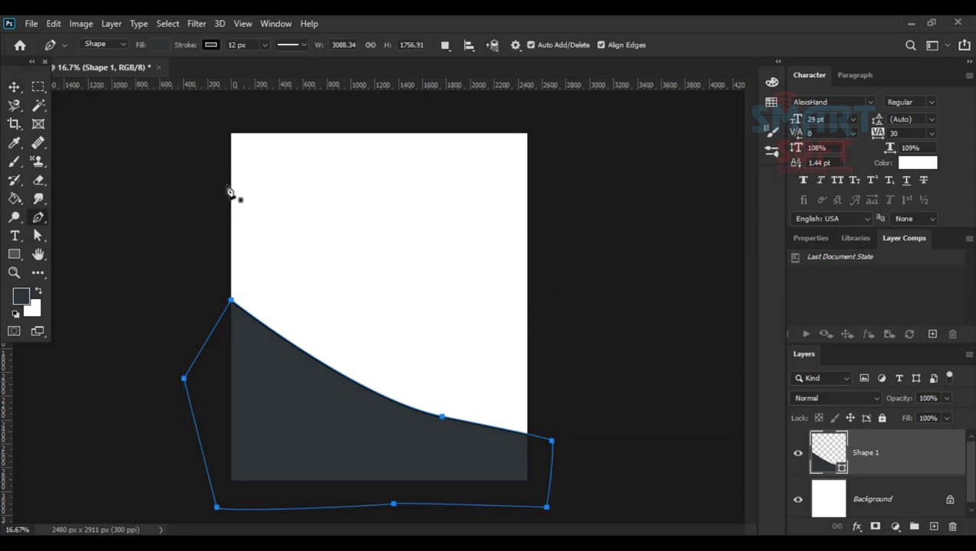
click(211, 46)
click(134, 121)
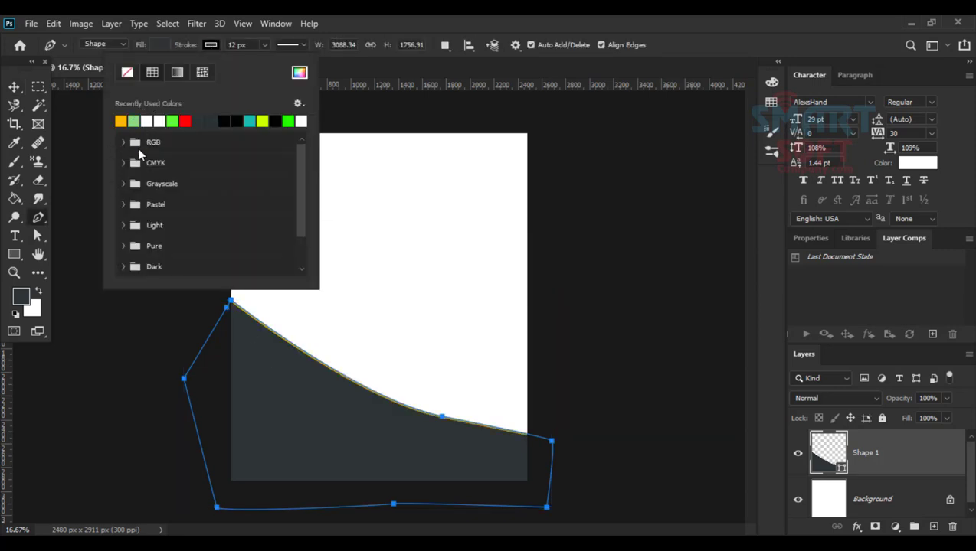
click(127, 73)
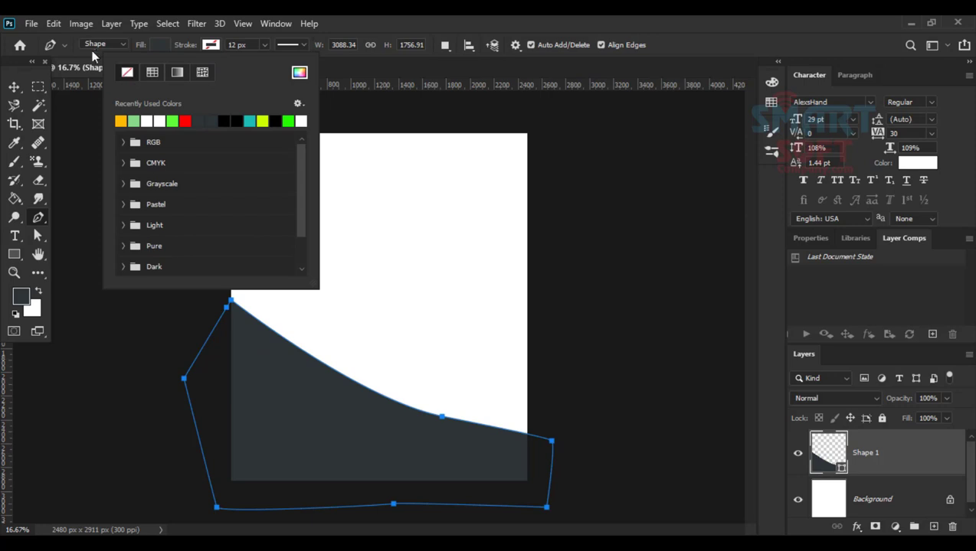
Set the curved shape's fill to the cyan-blue CMYK swatch.
click(156, 46)
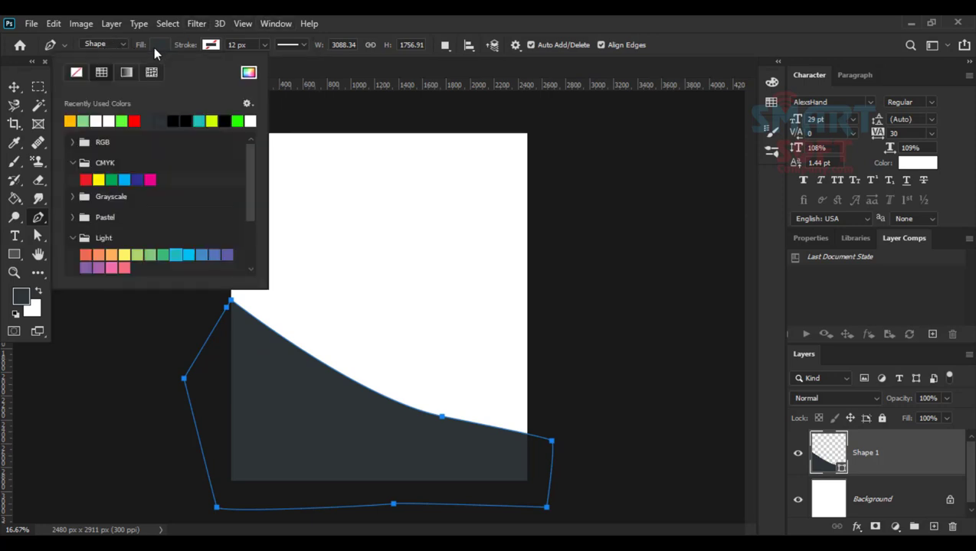
click(134, 120)
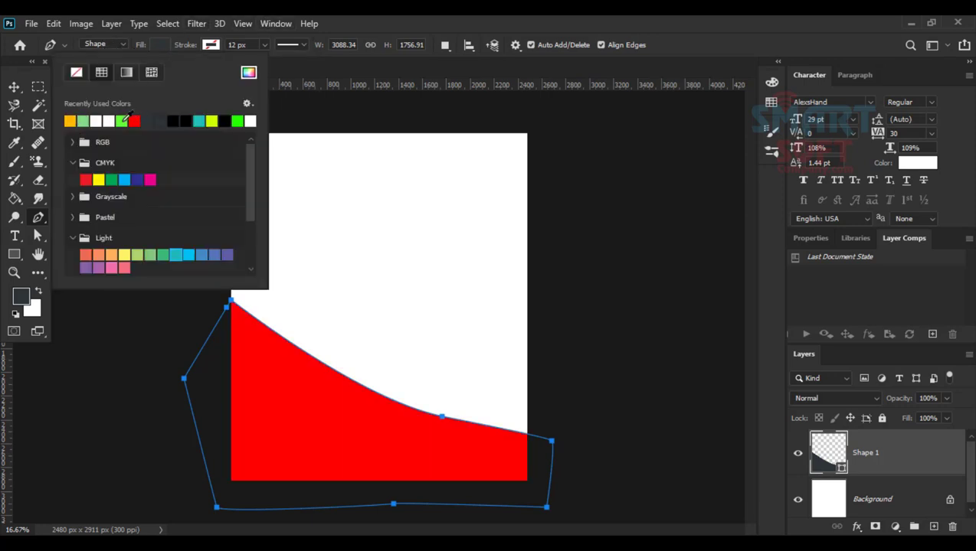
click(121, 120)
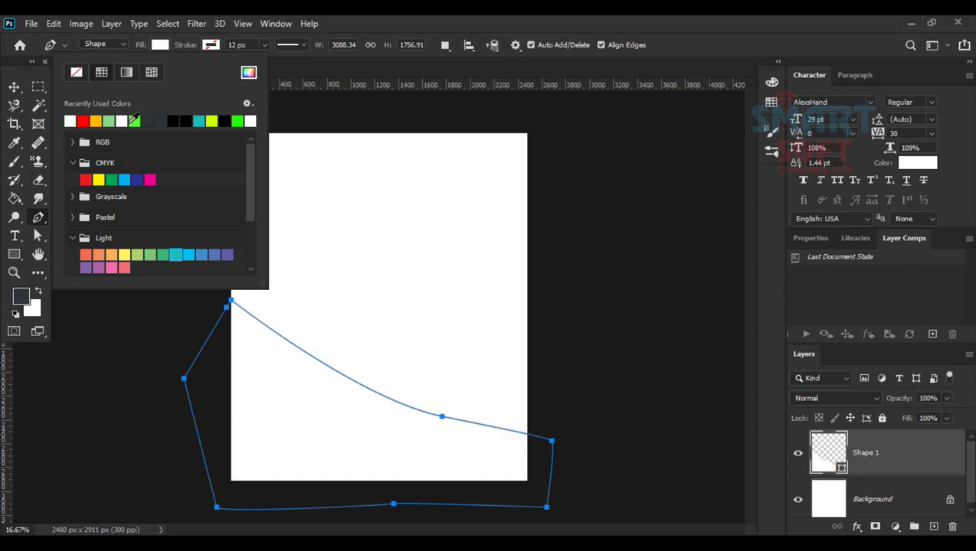
click(174, 121)
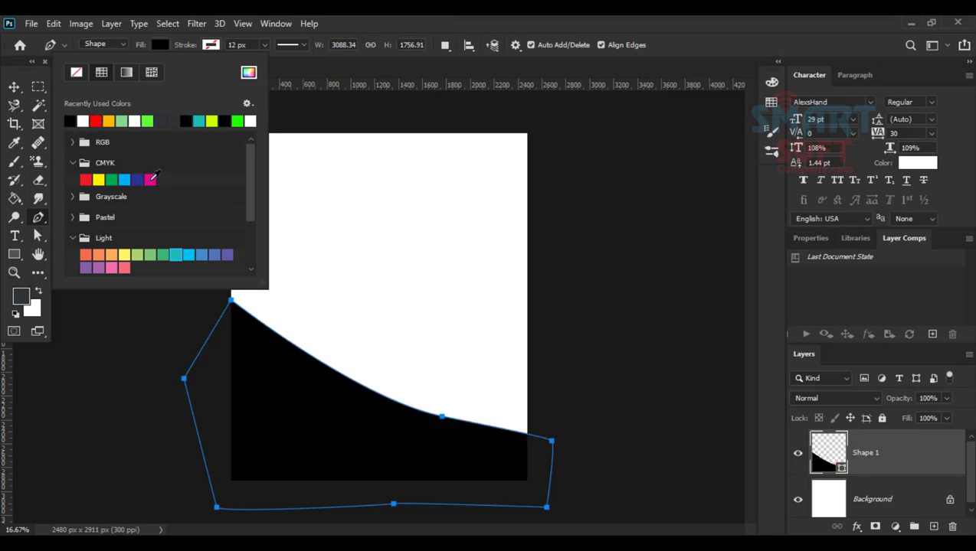
click(124, 180)
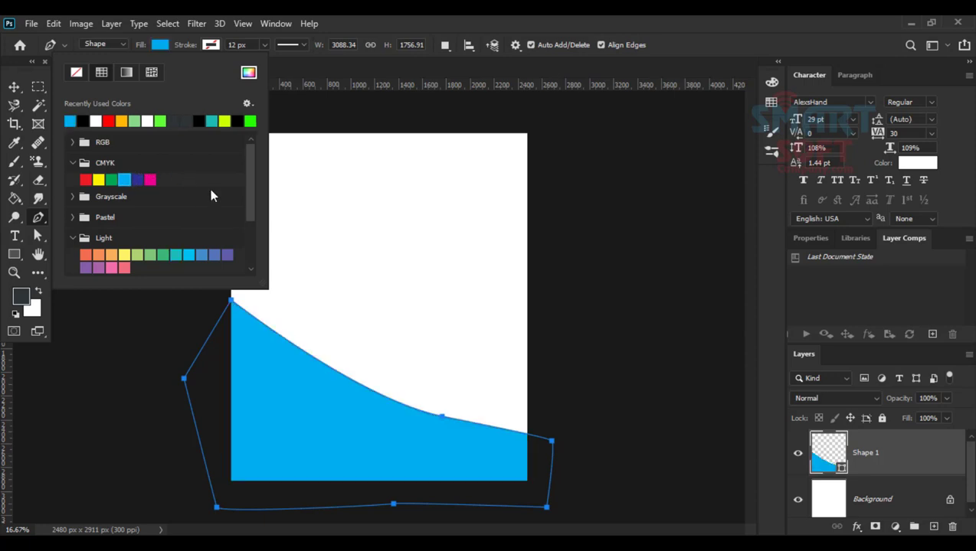
click(470, 20)
Duplicate the blue curved shape layer in place.
click(13, 88)
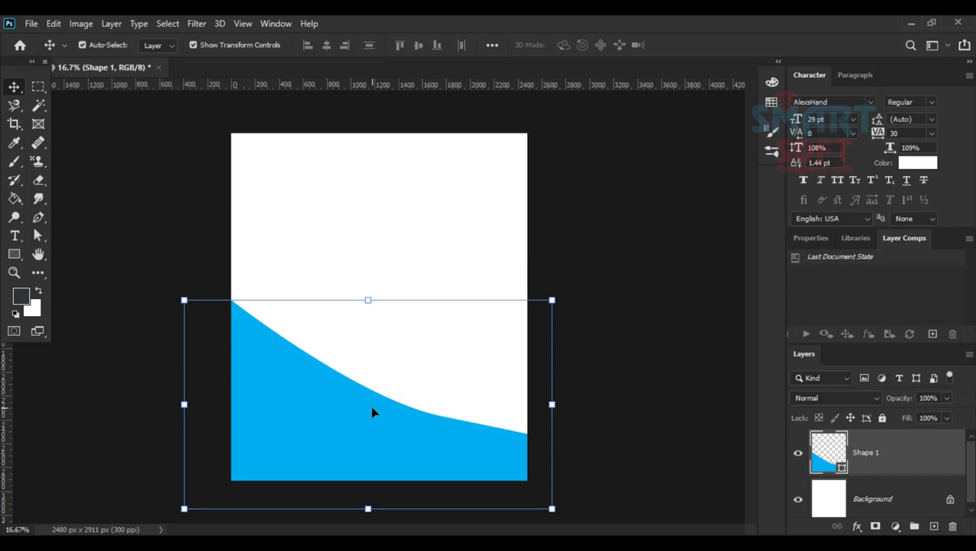
key(ctrl)
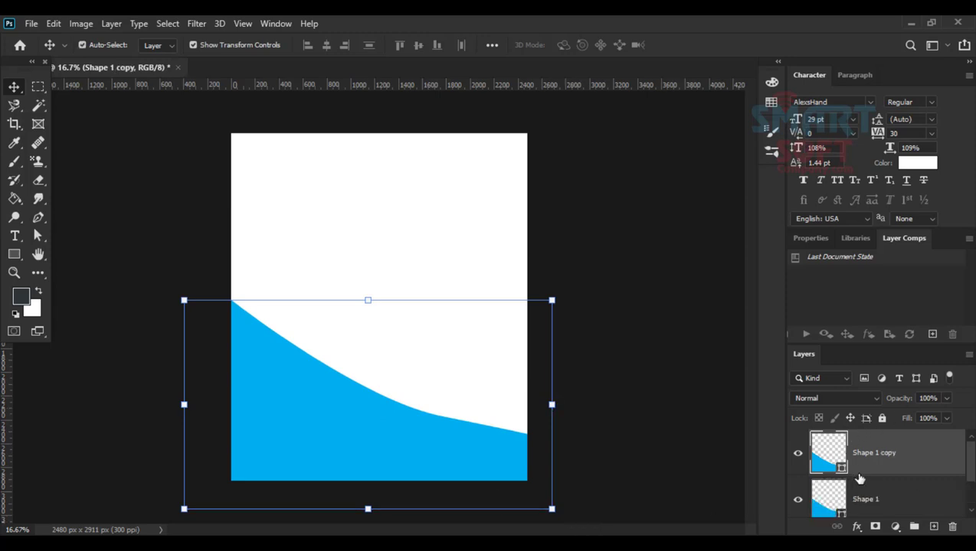
scroll(873, 468, down, 1)
scroll(881, 470, up, 1)
Fill the lower Shape 1 layer with red and check it by briefly hiding the blue copy above it.
click(895, 499)
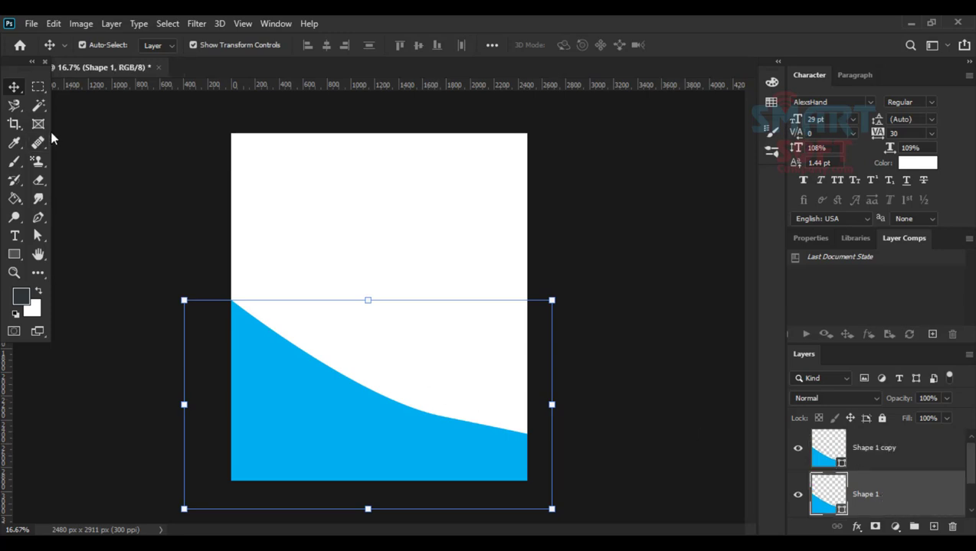
key(p)
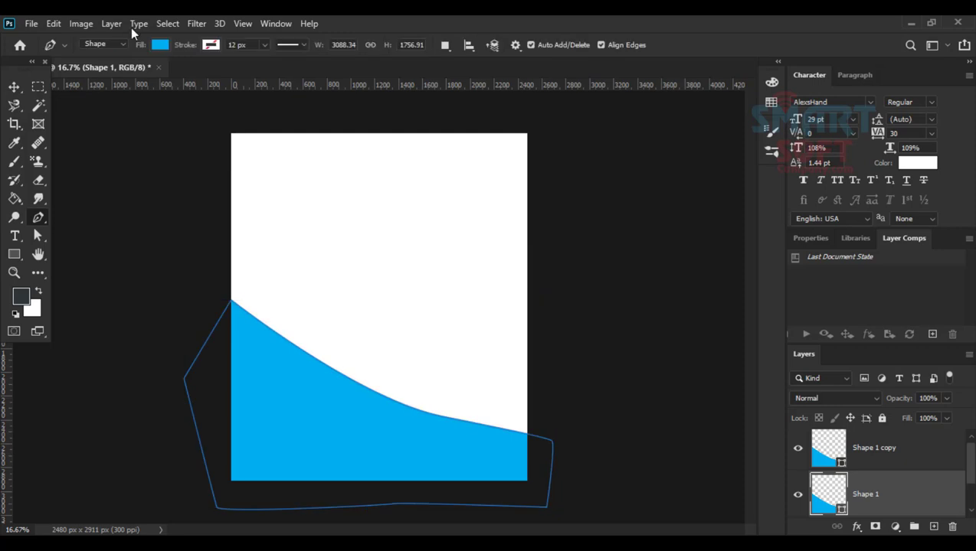
click(159, 45)
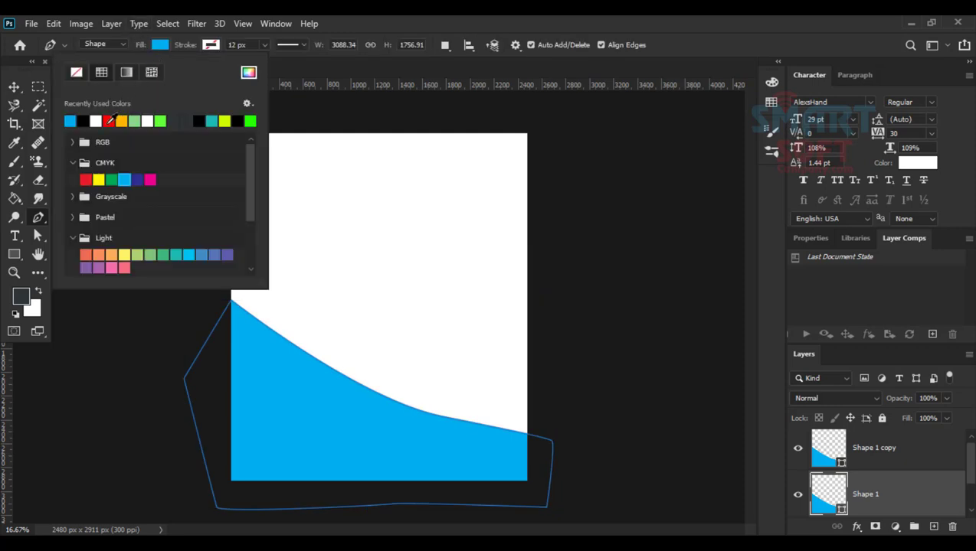
click(109, 121)
click(468, 15)
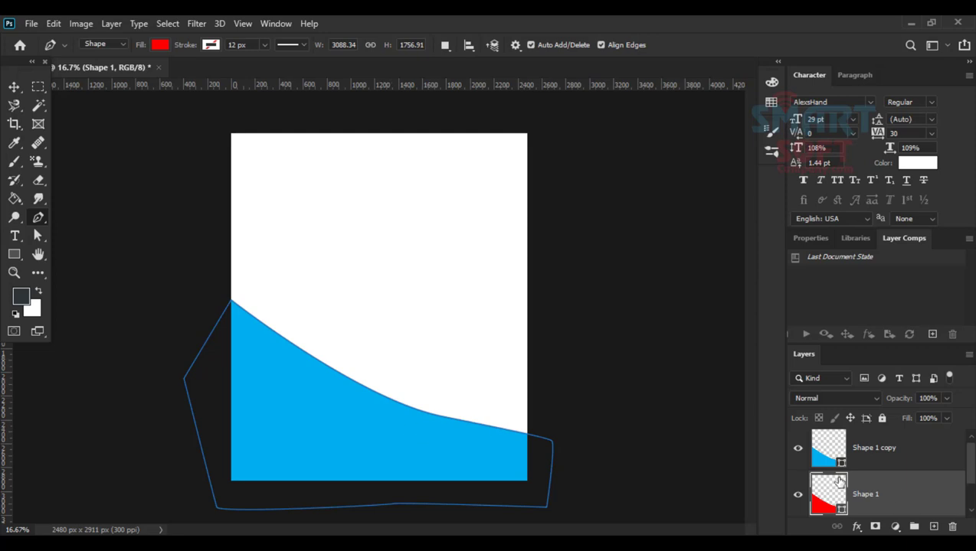
click(801, 454)
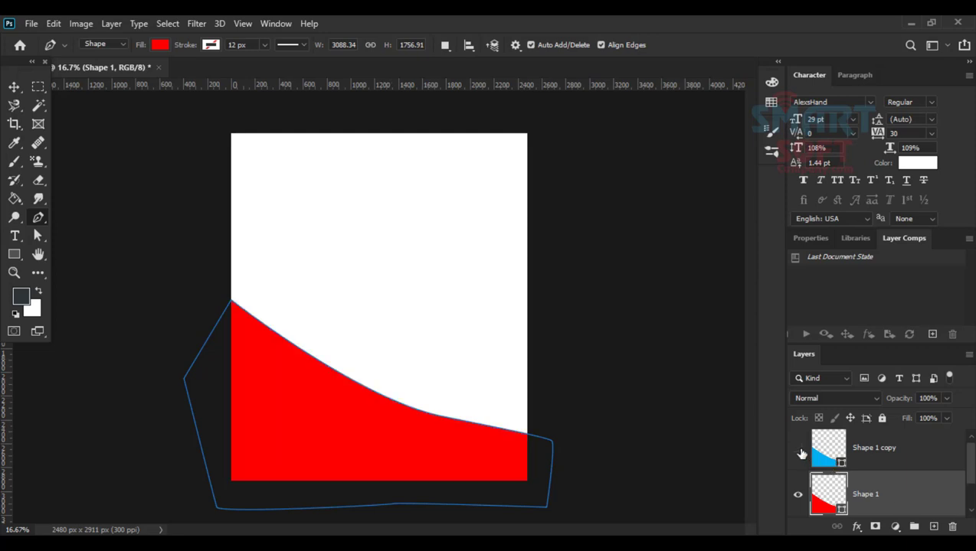
click(798, 450)
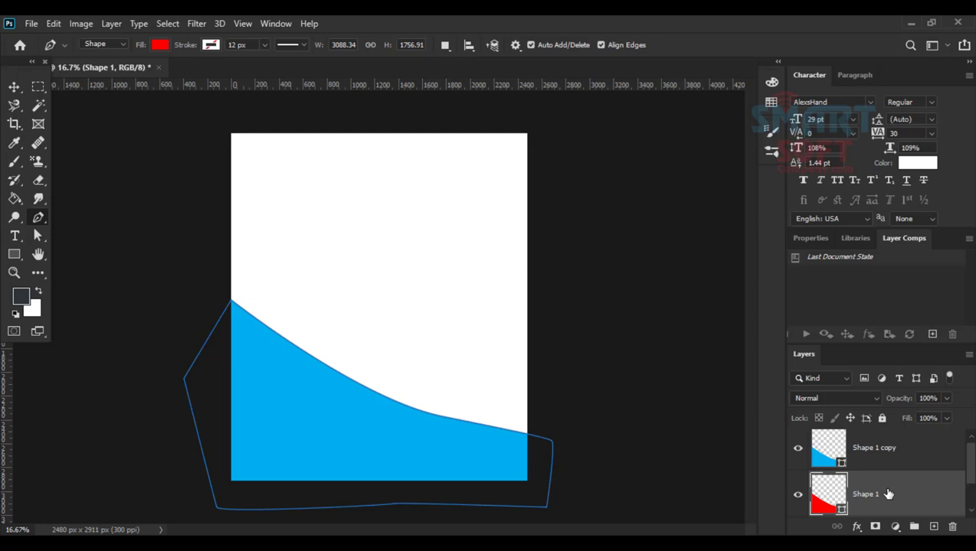
Nudge the red shape slightly upward so a thin red band shows along the blue shape's curved edge, and deselect it.
click(14, 87)
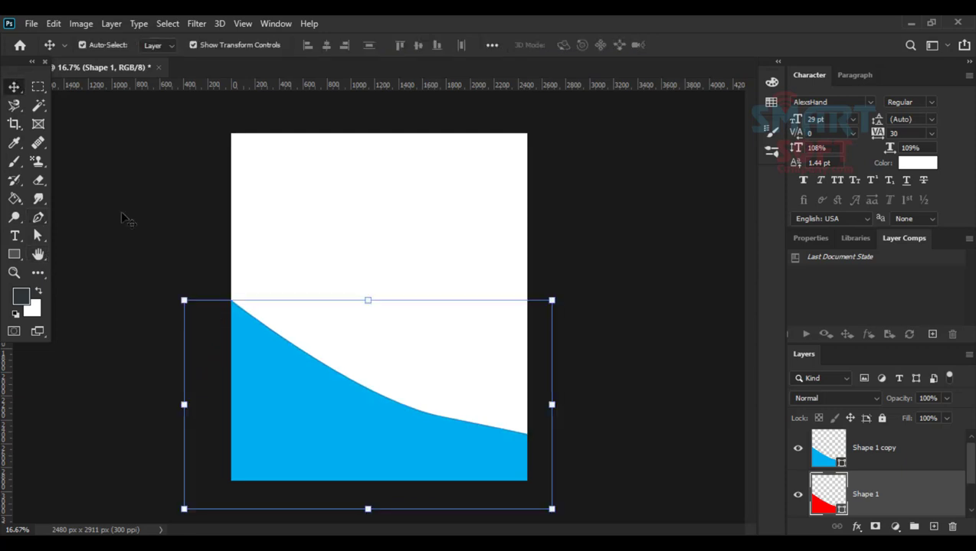
key(shift+Up)
key(shift+Up)
key(shift+Up)
key(shift+Up)
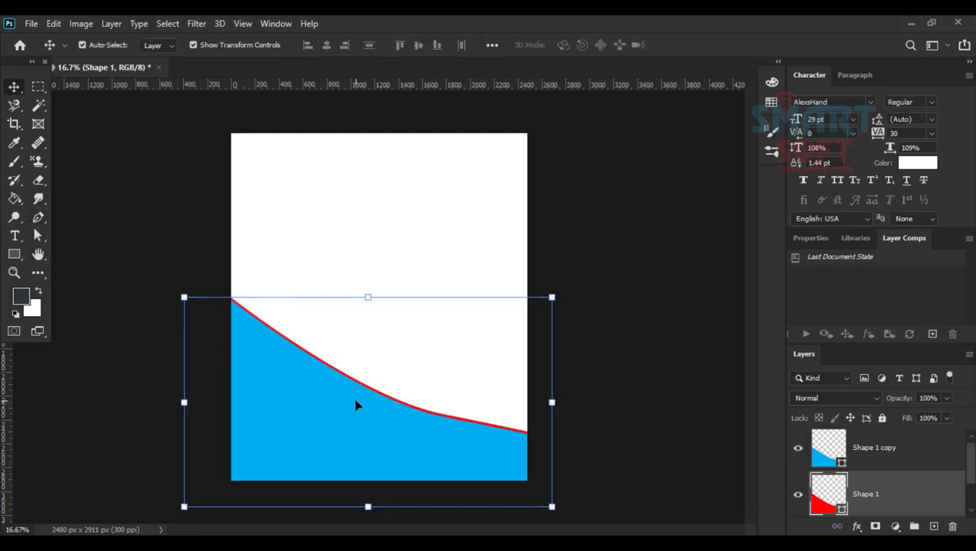
key(shift+Up)
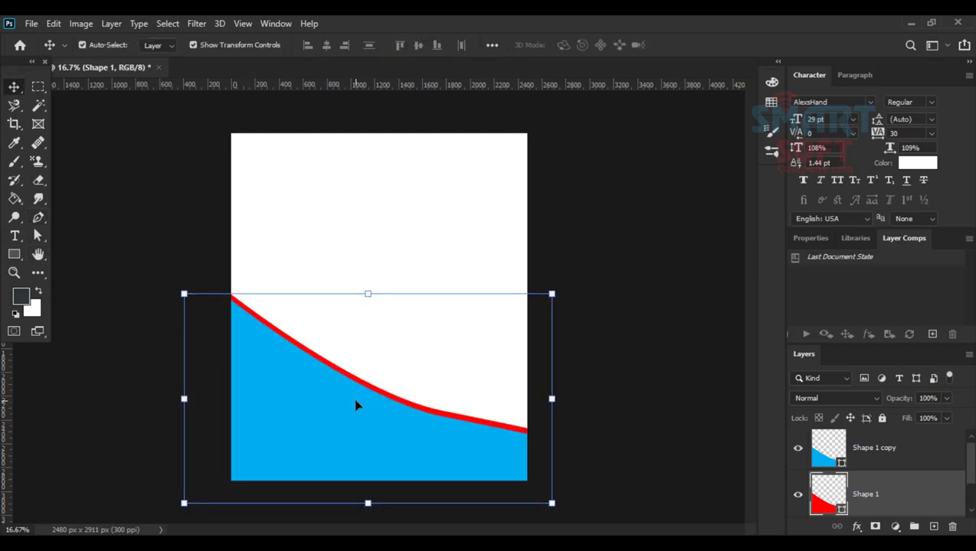
key(shift+Down)
key(shift+Down)
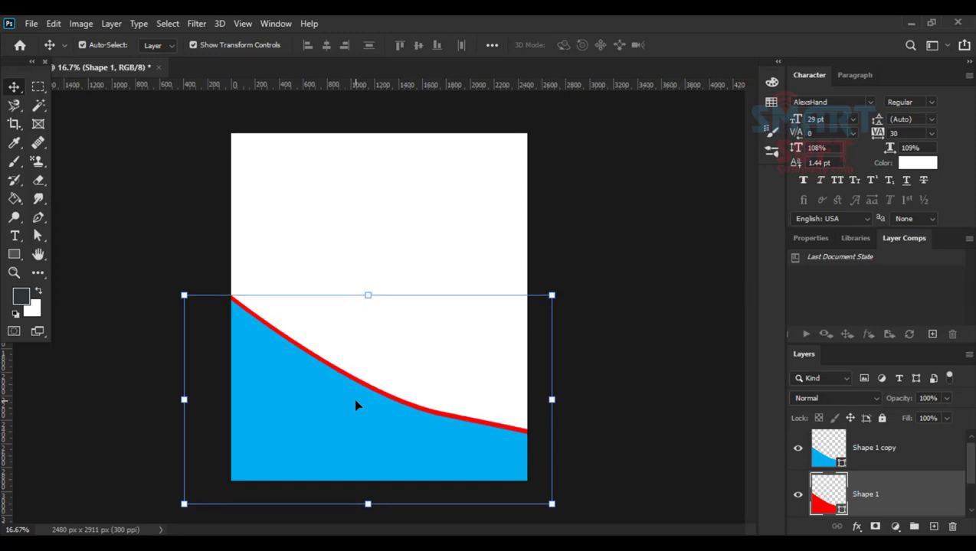
click(592, 311)
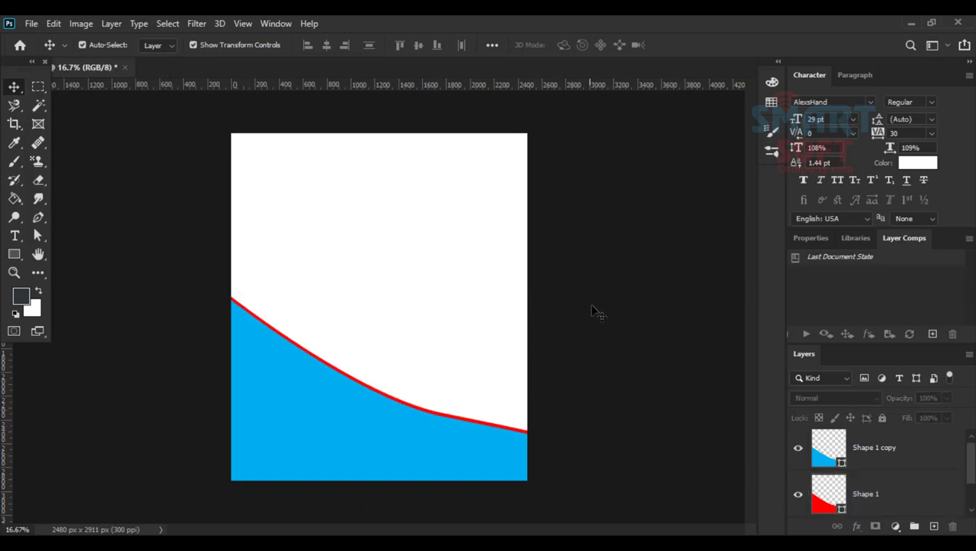
Duplicate the blue and red curved shapes together, keeping both copies selected for a free transform.
drag(591, 312, 434, 444)
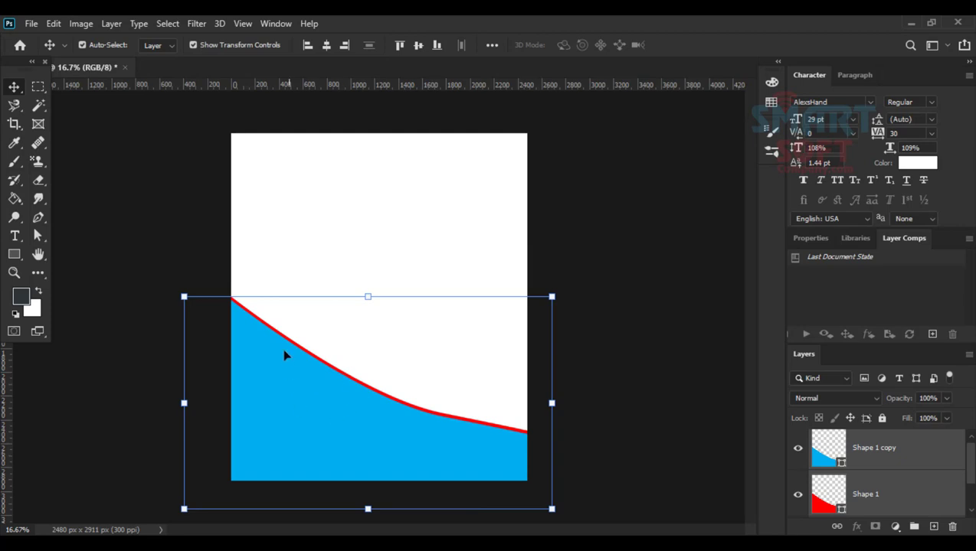
alt+drag(305, 312, 312, 318)
scroll(924, 469, down, 2)
scroll(923, 468, up, 2)
click(362, 294)
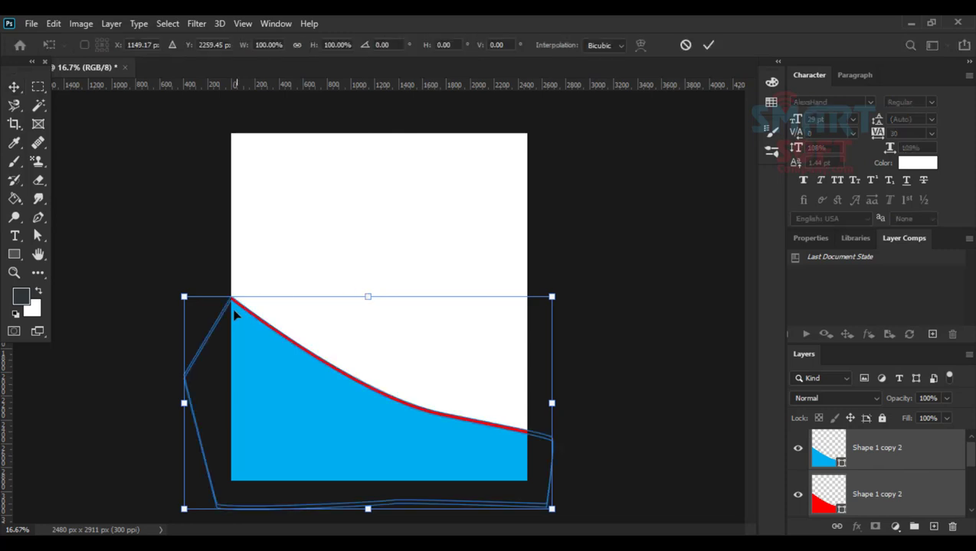
Flip the duplicated blue and red pair horizontally and vertically.
right_click(431, 408)
click(482, 380)
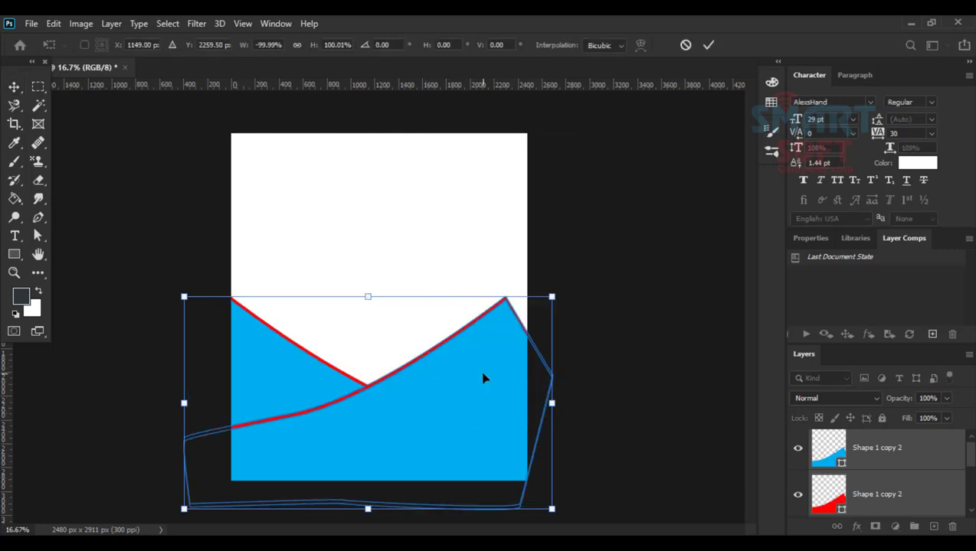
right_click(455, 392)
click(497, 380)
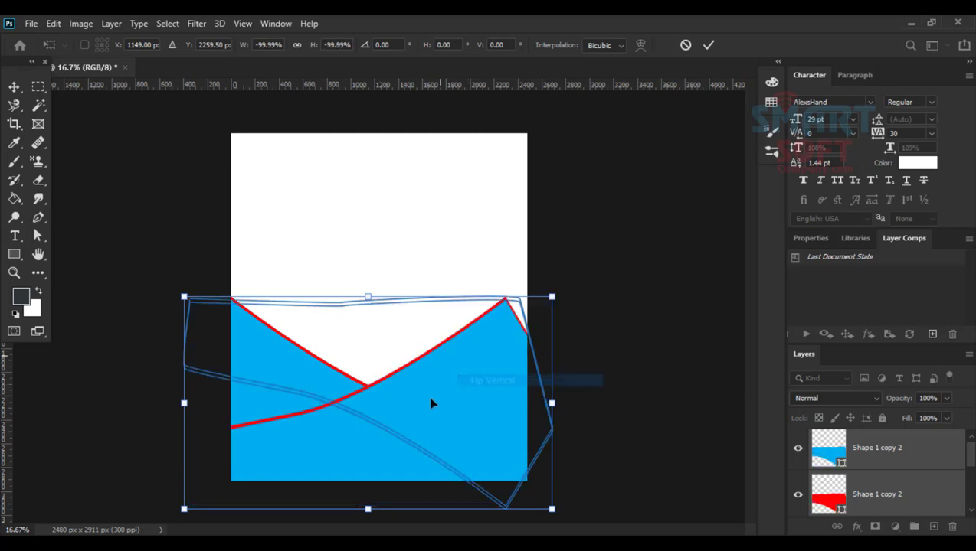
Move the flipped pair up to the page's top right corner so its red edge starts near the top left corner, and apply the transform.
key(shift+Up)
key(shift+Up)
key(shift+Up)
key(shift+Up)
key(shift+Up)
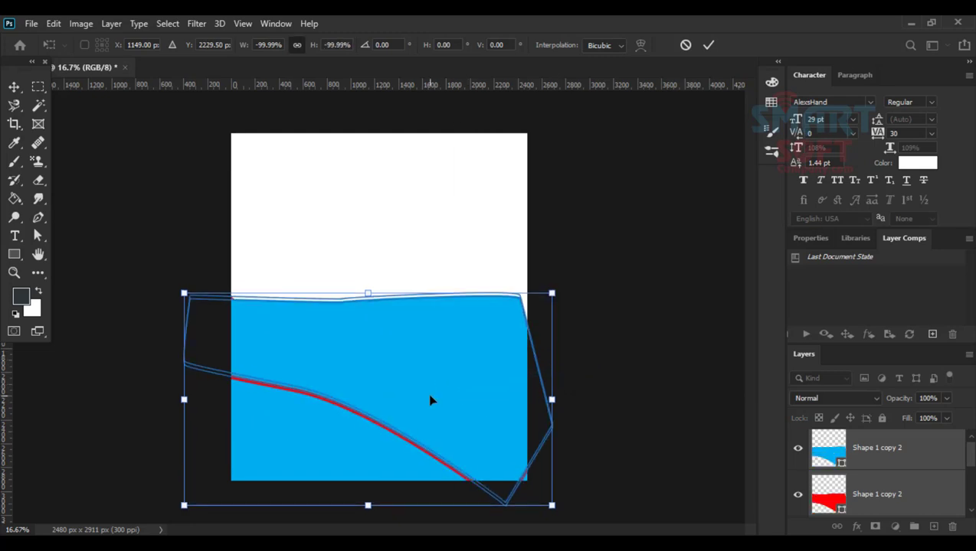
drag(429, 399, 473, 173)
key(Left)
key(Left)
key(Left)
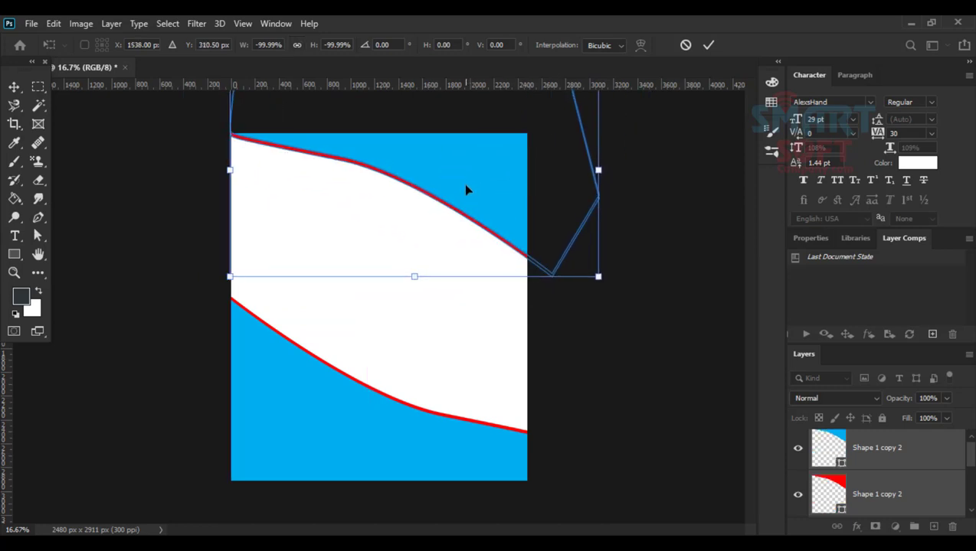
key(Return)
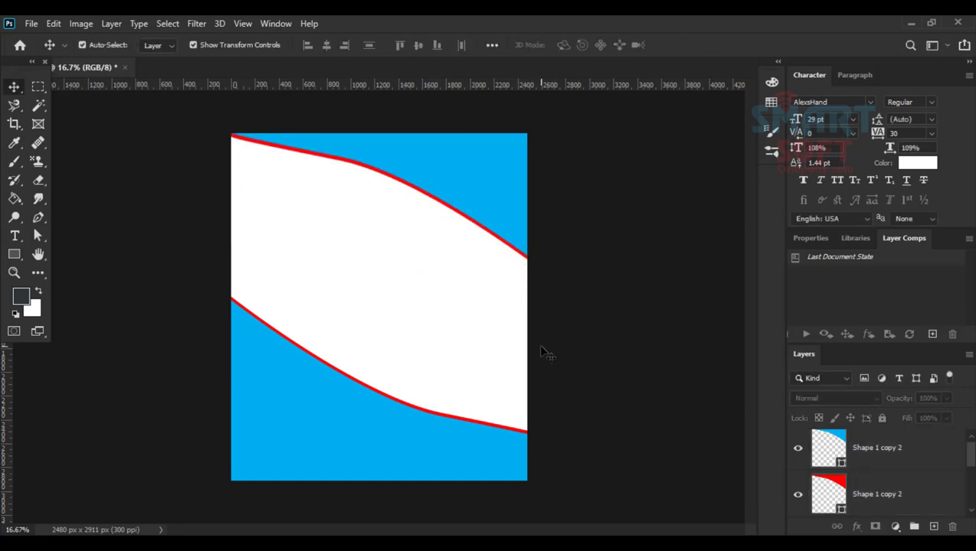
Place the pg 11 photo from the Photos for Working folder into the Photoshop document.
click(911, 23)
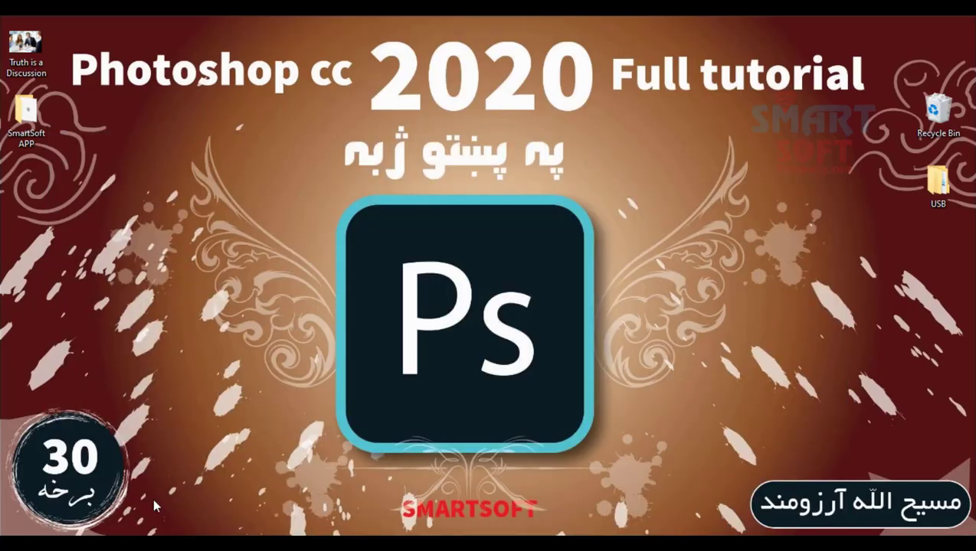
click(159, 542)
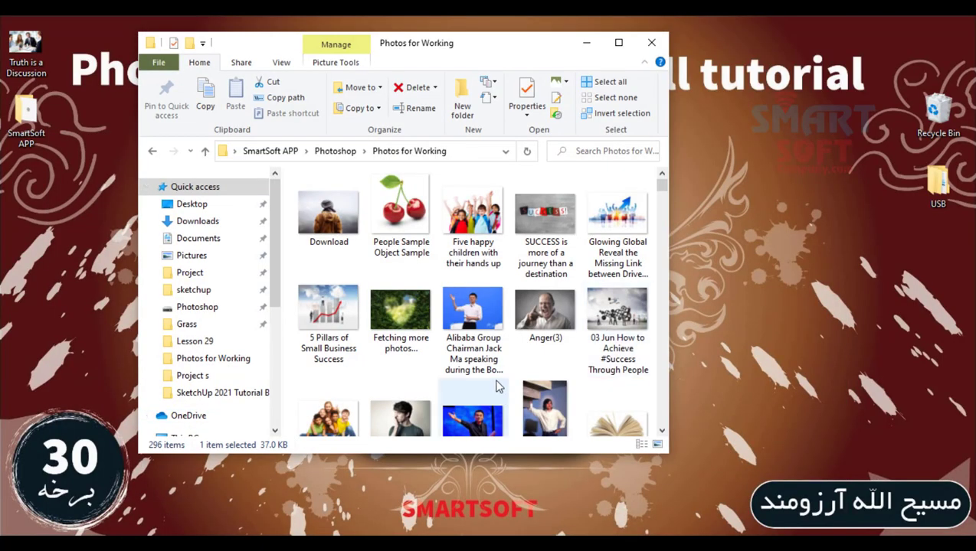
scroll(511, 353, down, 3)
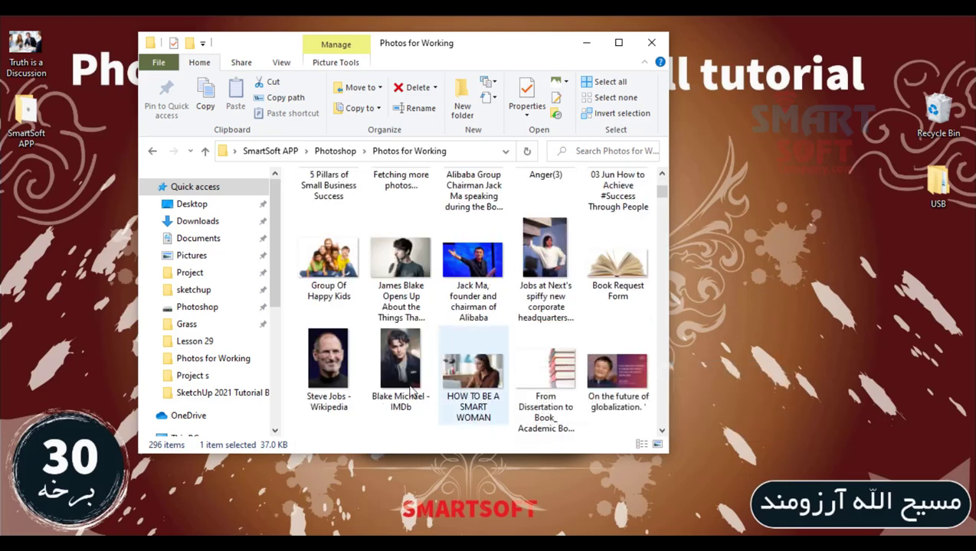
scroll(411, 392, down, 2)
scroll(538, 375, down, 2)
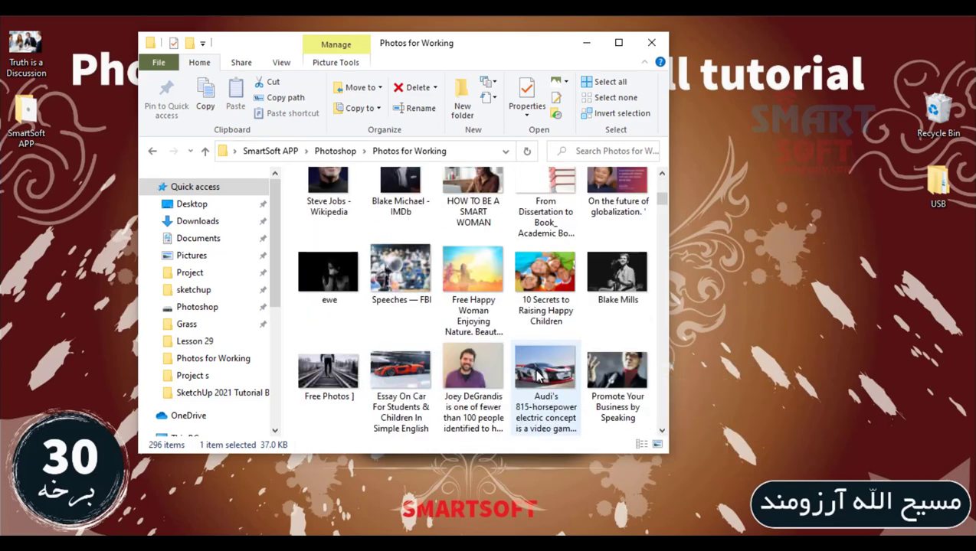
scroll(538, 375, down, 2)
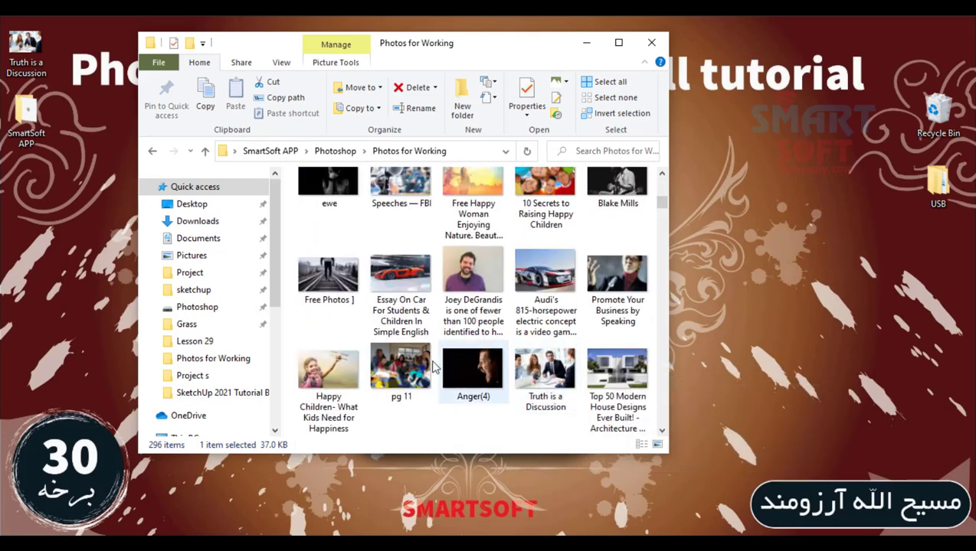
drag(402, 365, 199, 505)
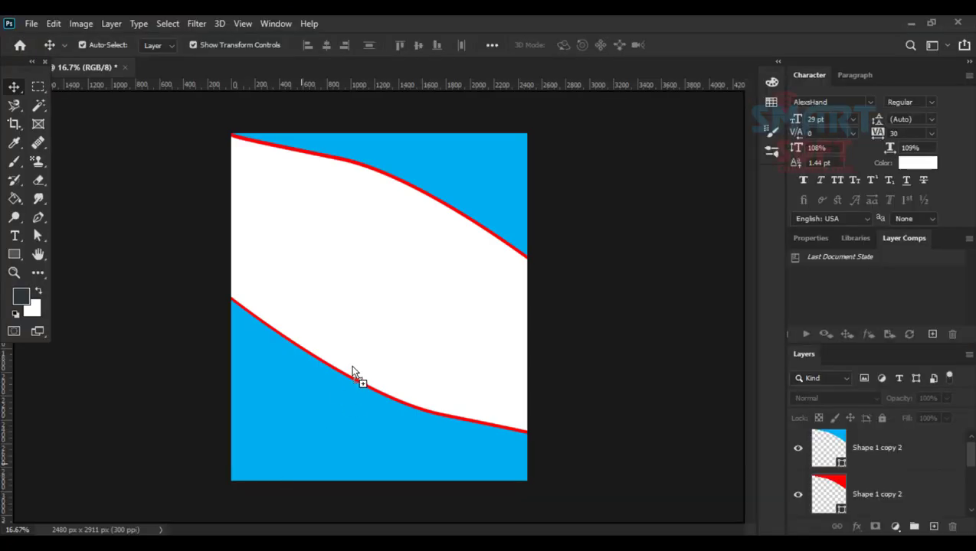
drag(354, 371, 405, 350)
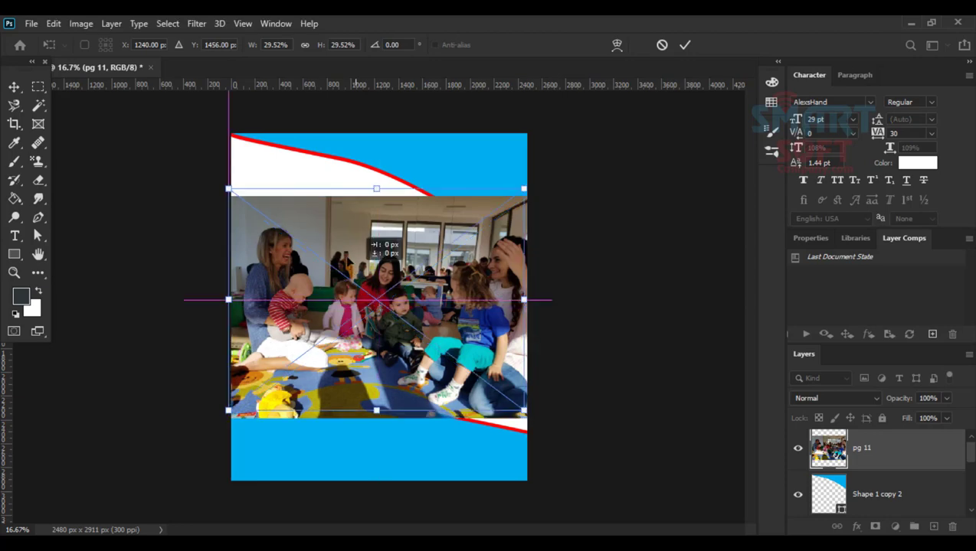
Enlarge the pg 11 photo to about 36% width and 39% height so it covers the page from its top edge, and commit the placement.
drag(366, 237, 381, 256)
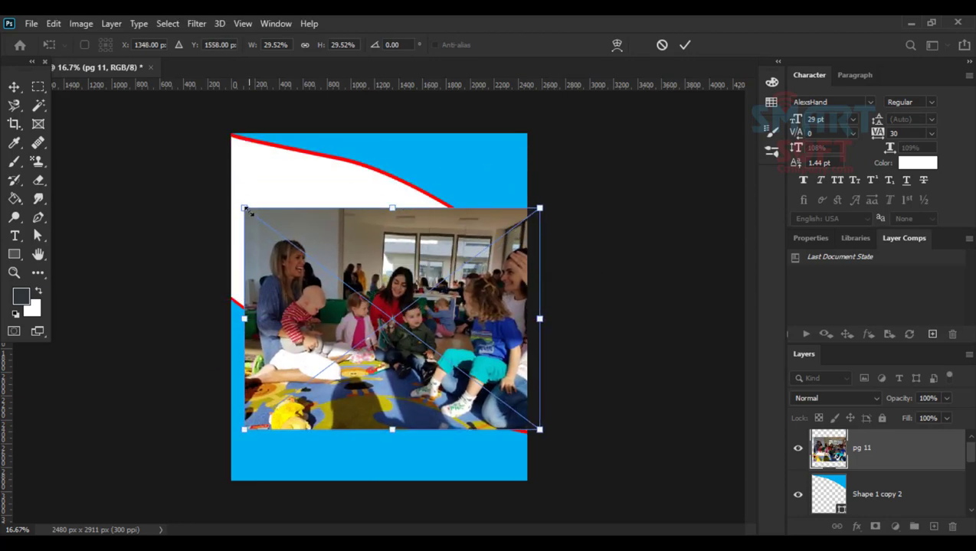
drag(246, 214, 184, 134)
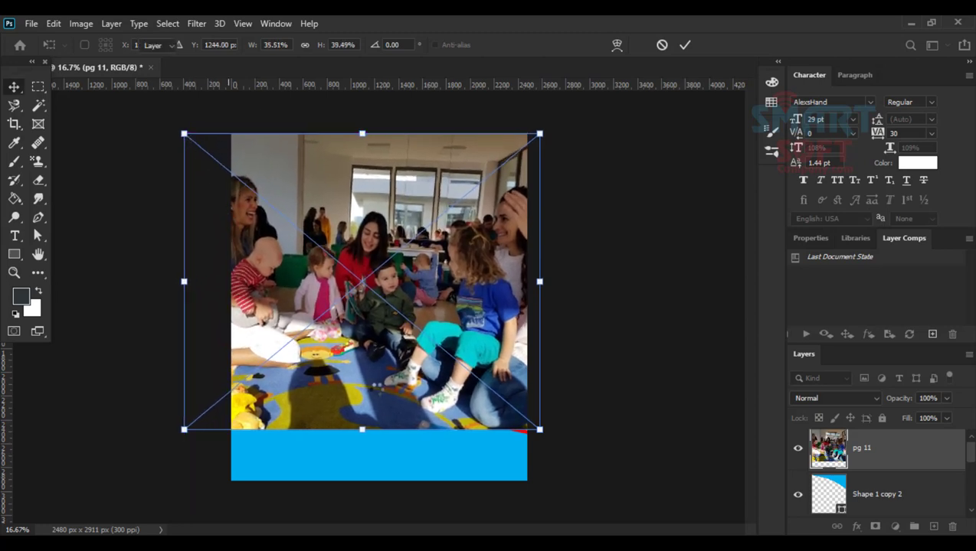
key(Return)
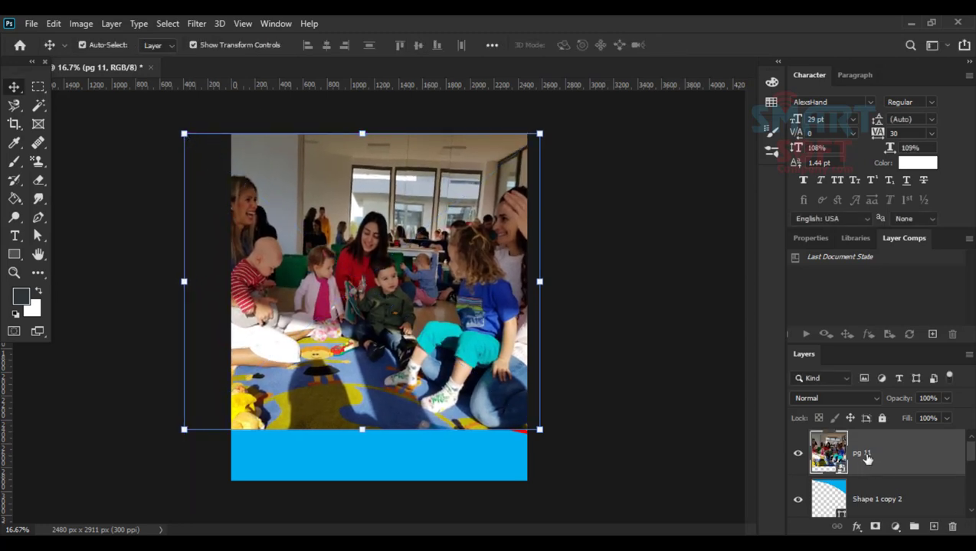
Reorder the layers so the pg 11 photo lies beneath the upper curved shapes and the lower blue and red shapes.
mouse_move(866, 457)
mouse_down()
mouse_move(866, 527)
mouse_move(858, 459)
mouse_up()
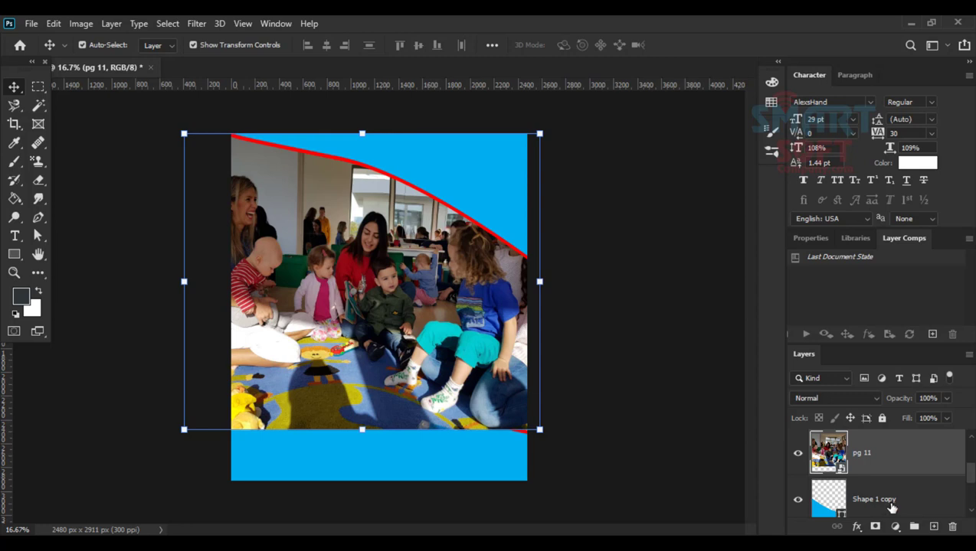
click(864, 499)
scroll(890, 506, down, 2)
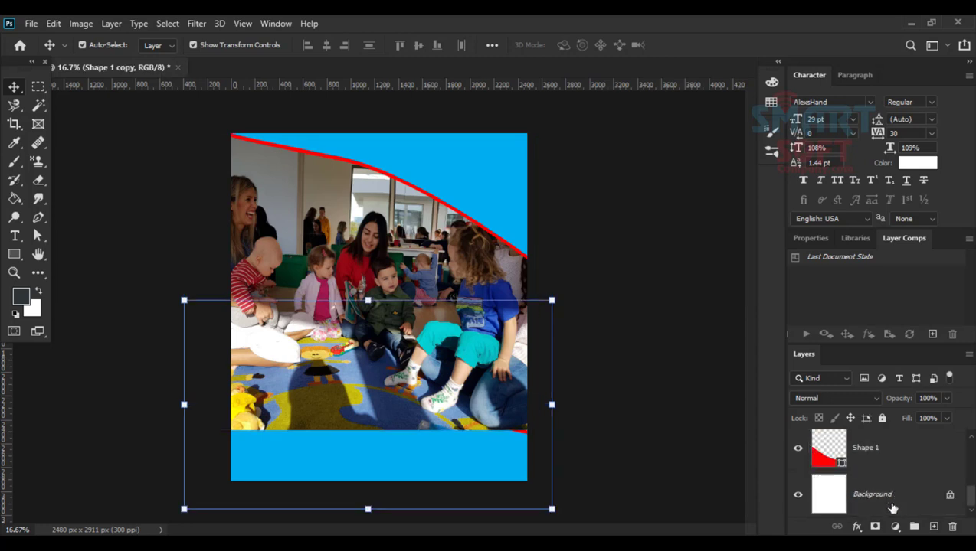
click(864, 463)
scroll(870, 473, up, 2)
drag(882, 495, 866, 442)
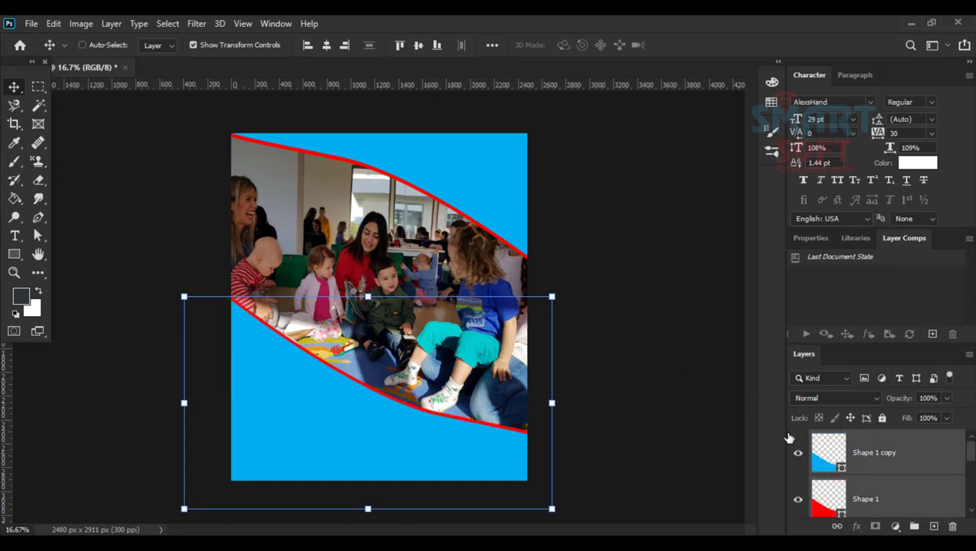
Group the lower blue and red shapes, group the upper pair separately, and deselect everything.
key(ctrl)
key(ctrl+g)
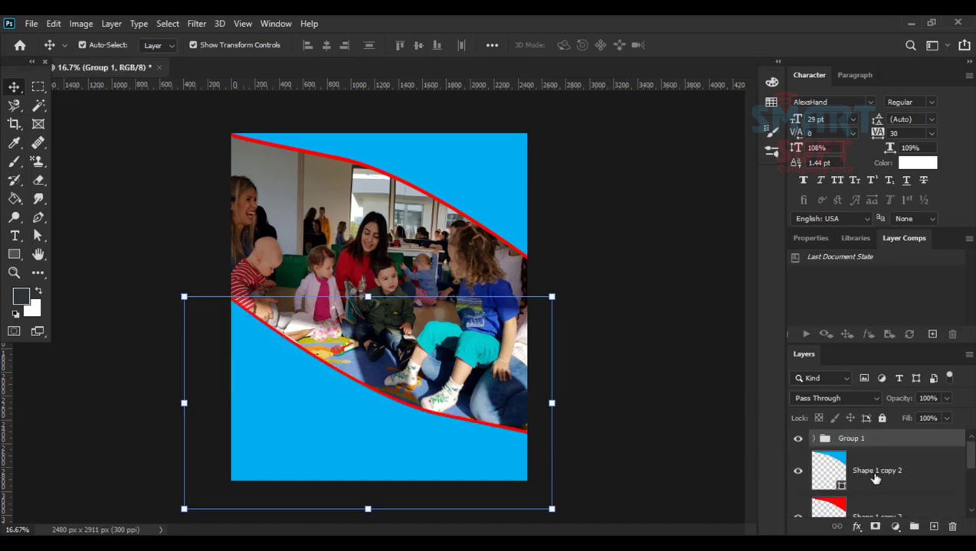
click(872, 472)
key(ctrl+g)
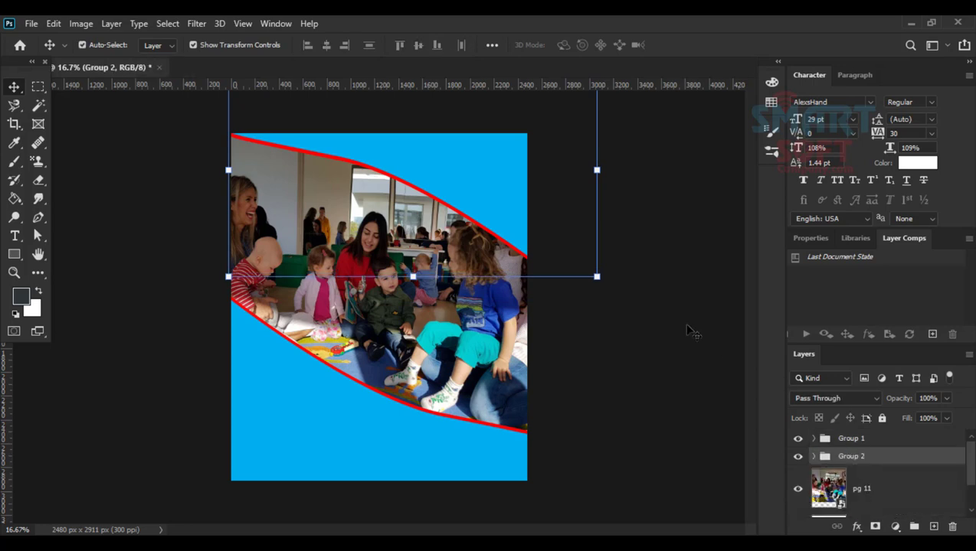
click(586, 321)
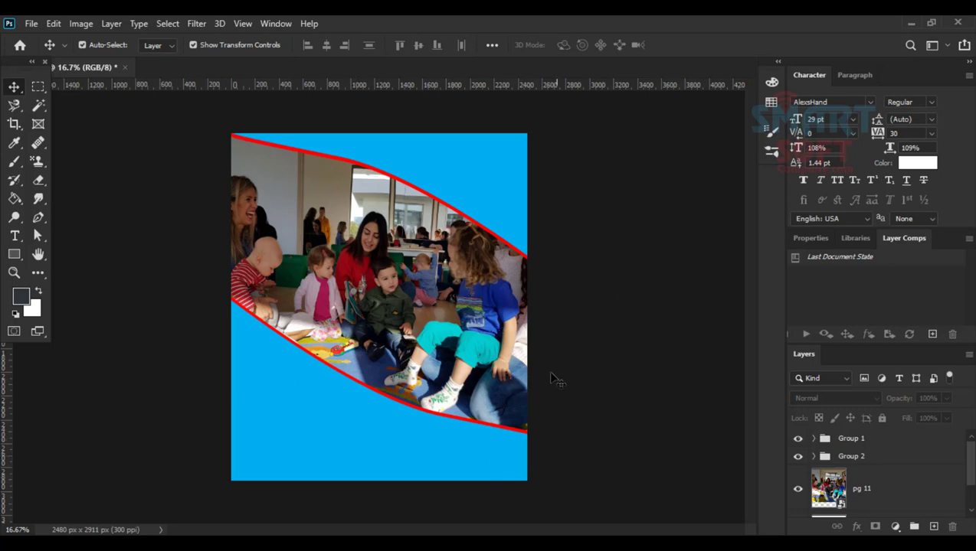
Create a new 210 x 210 mm RGB document at 300 pixels/inch with a white background.
key(ctrl)
key(ctrl+n)
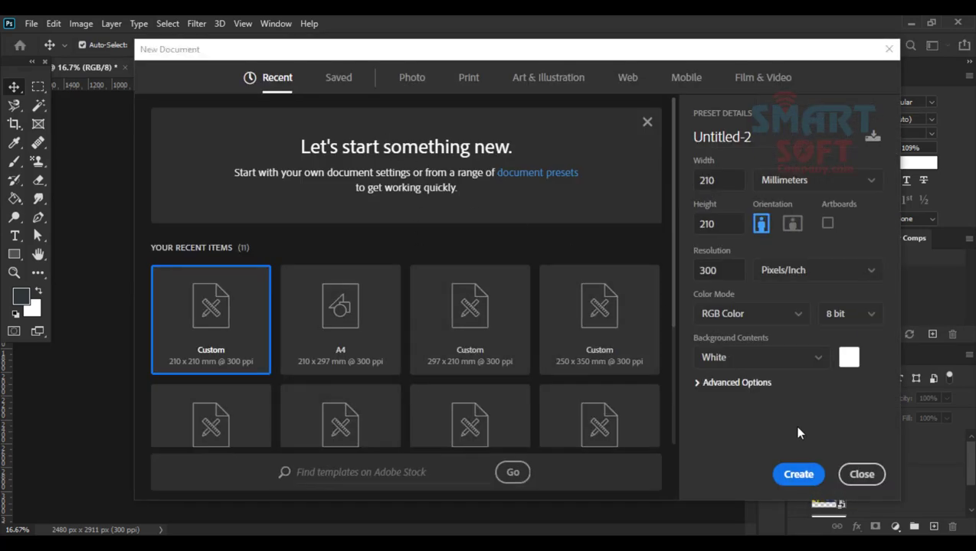
click(799, 478)
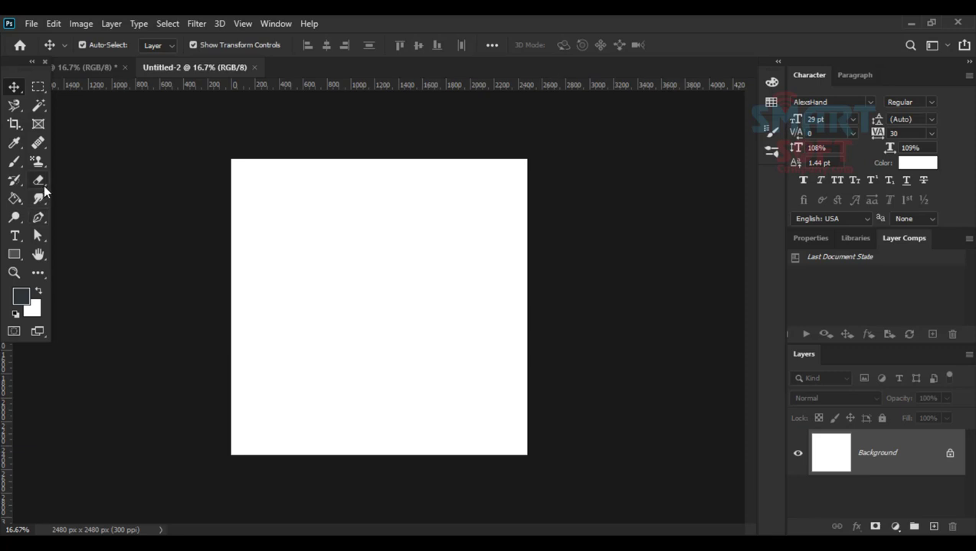
Draw a closed dark rectangle of about 335 x 593 px left of the canvas centre with the Pen tool in Shape mode.
key(p)
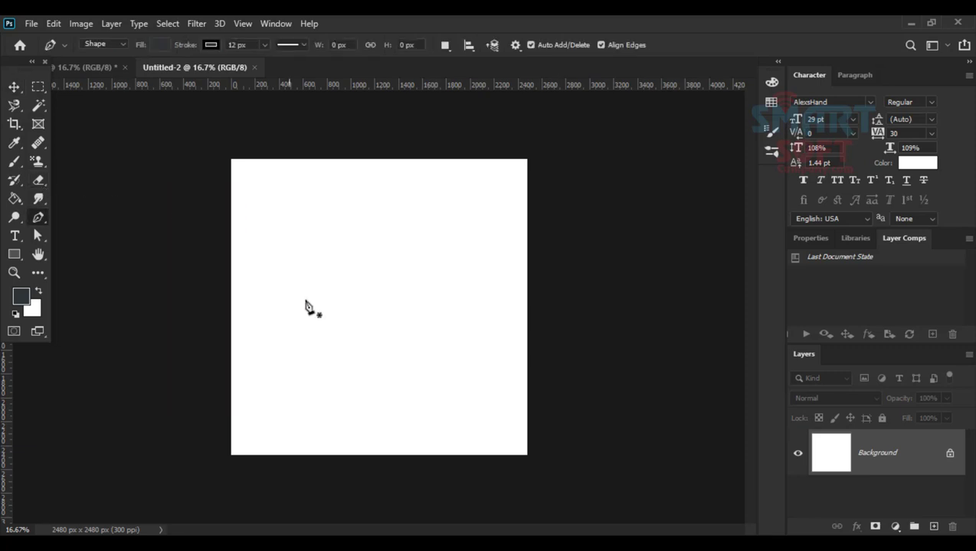
click(230, 274)
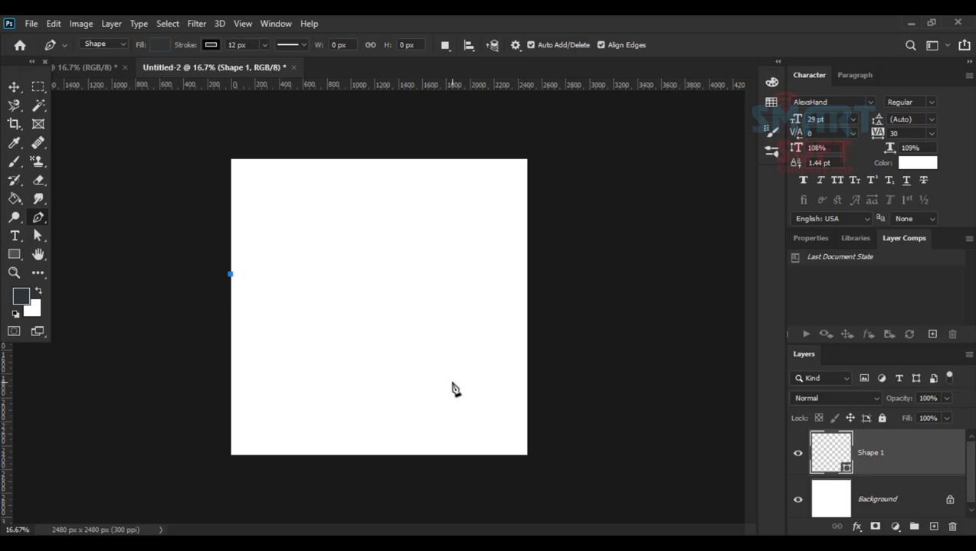
key(Escape)
click(310, 255)
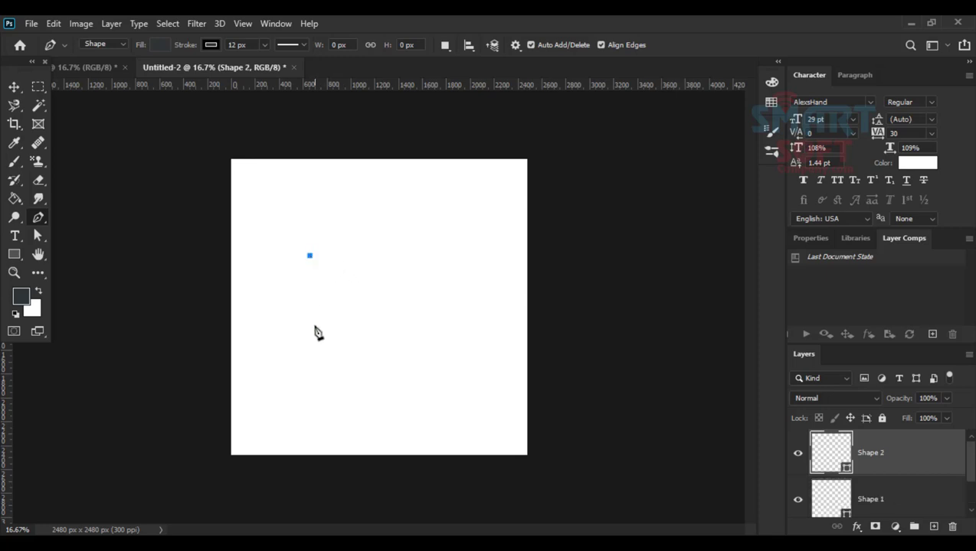
click(310, 325)
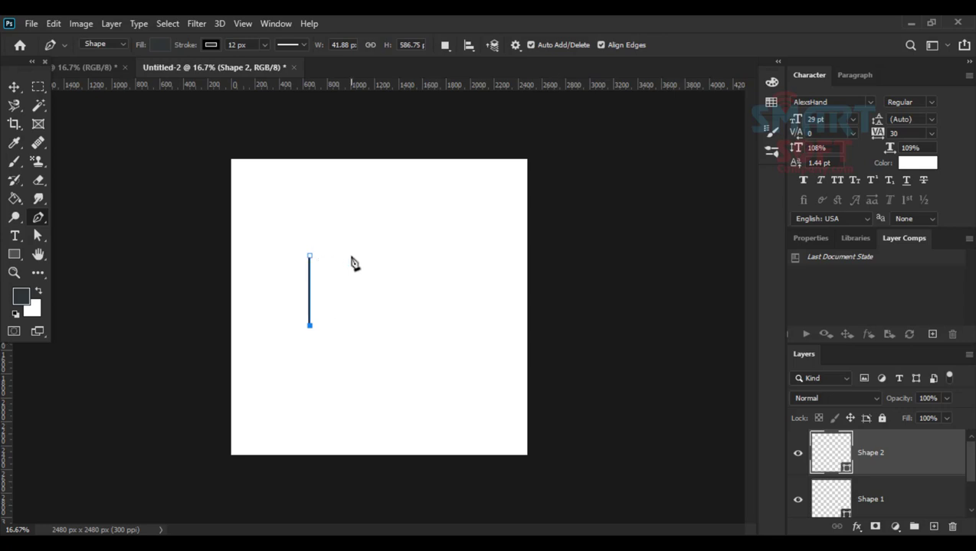
click(350, 285)
key(ctrl+z)
click(350, 326)
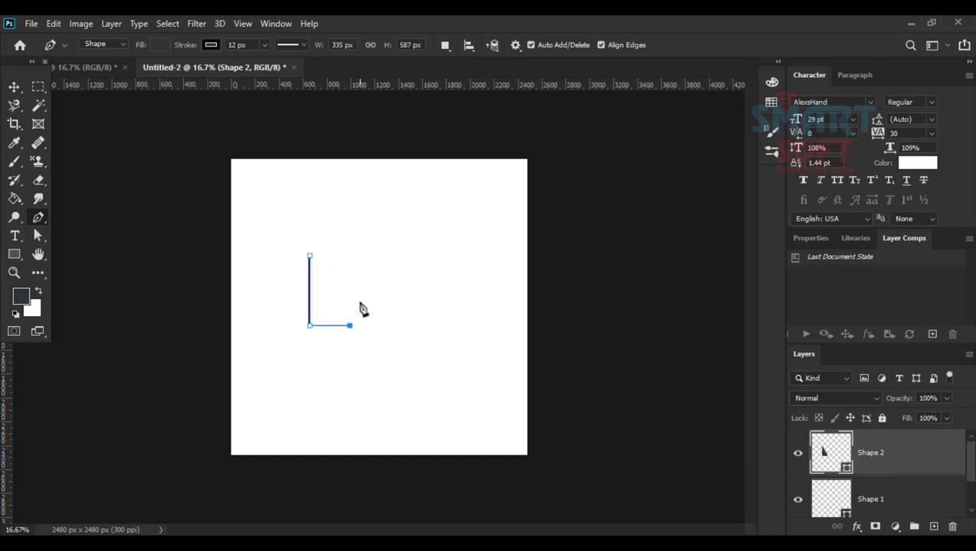
click(350, 254)
click(311, 257)
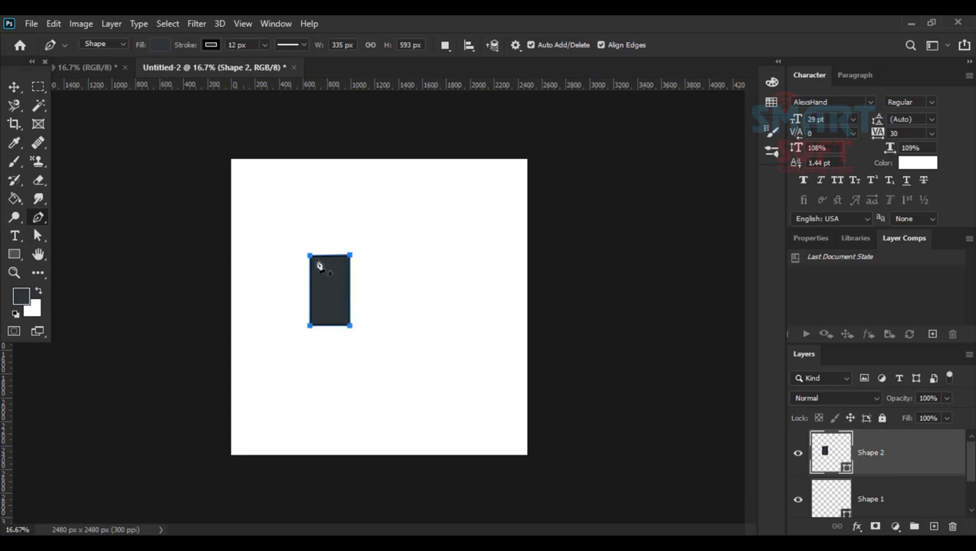
drag(295, 91, 303, 104)
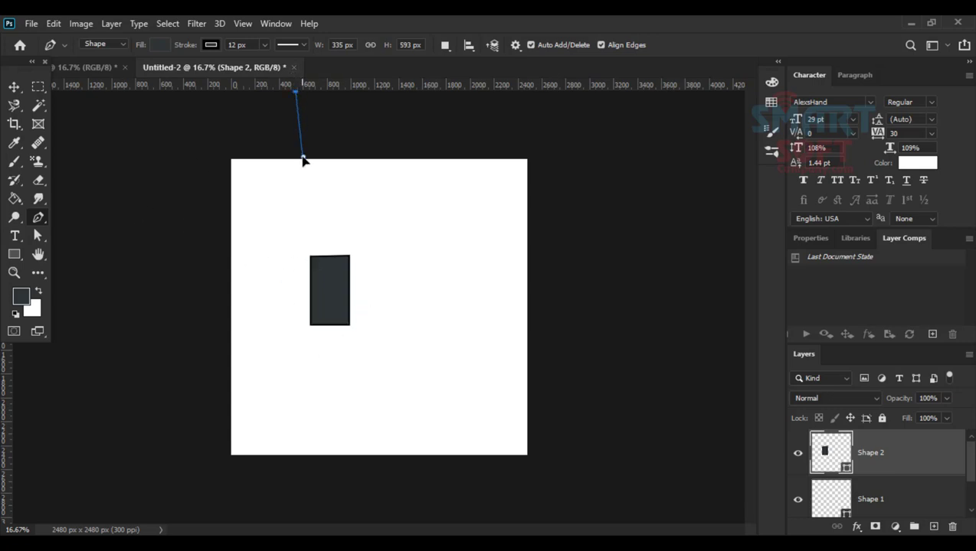
drag(303, 159, 305, 159)
key(Escape)
Place horizontal guides along the dark rectangle's top and bottom edges and switch to the Move tool.
drag(323, 84, 342, 254)
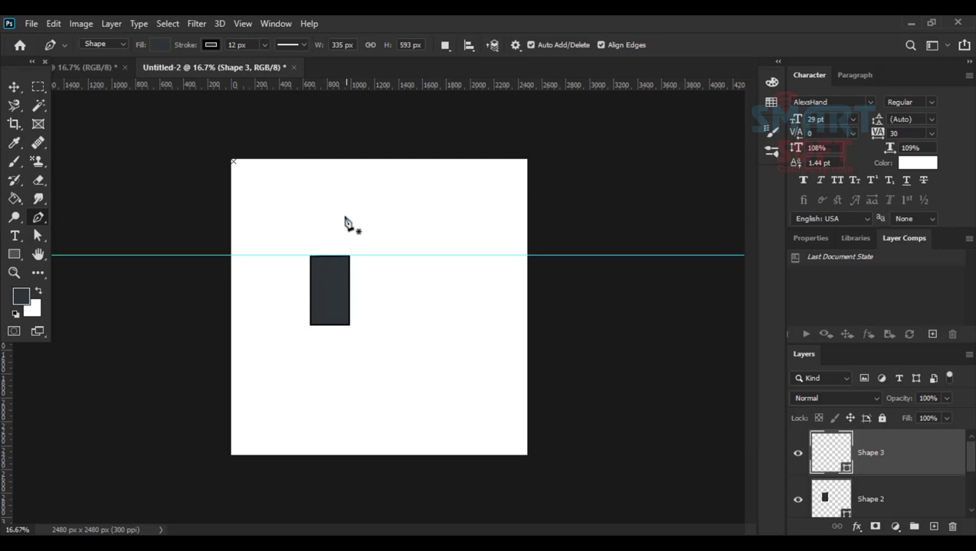
drag(341, 86, 369, 325)
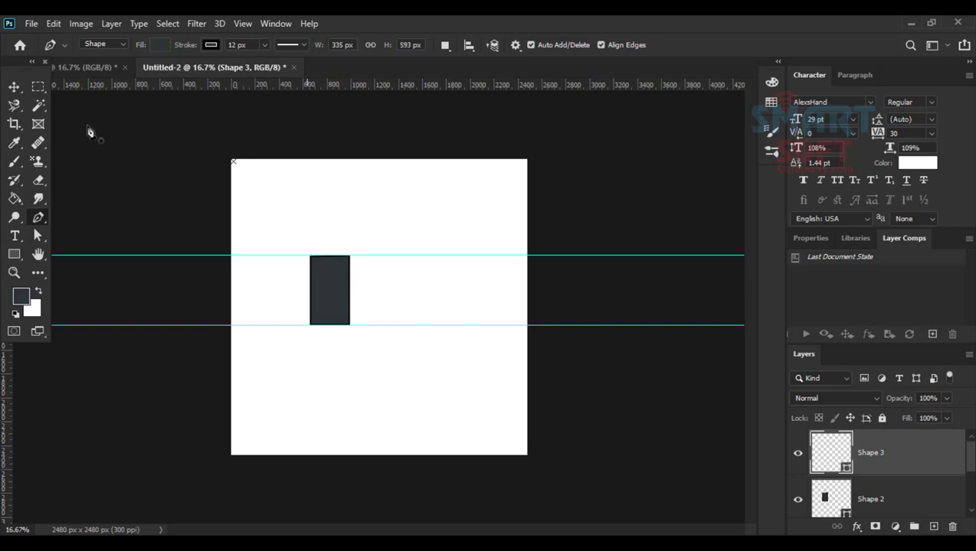
click(15, 89)
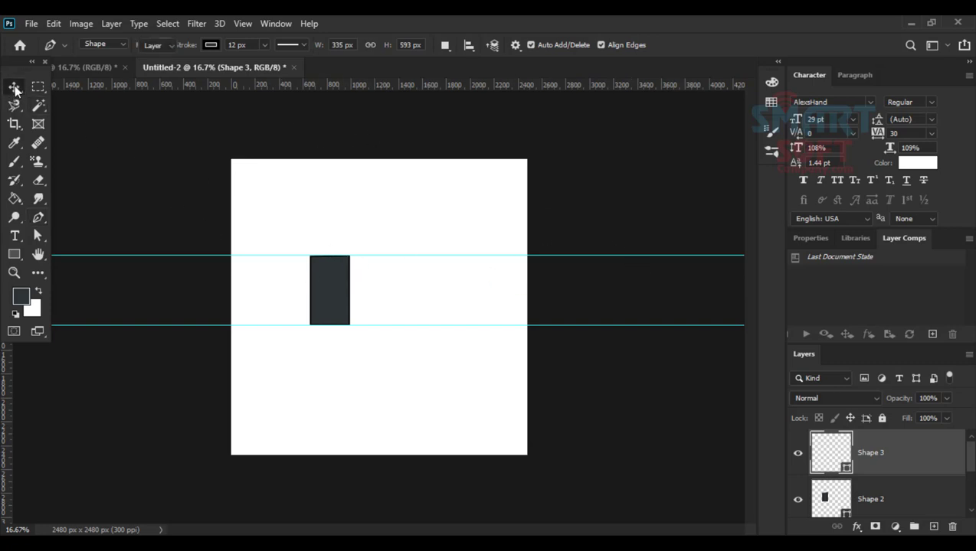
right_click(641, 285)
click(624, 251)
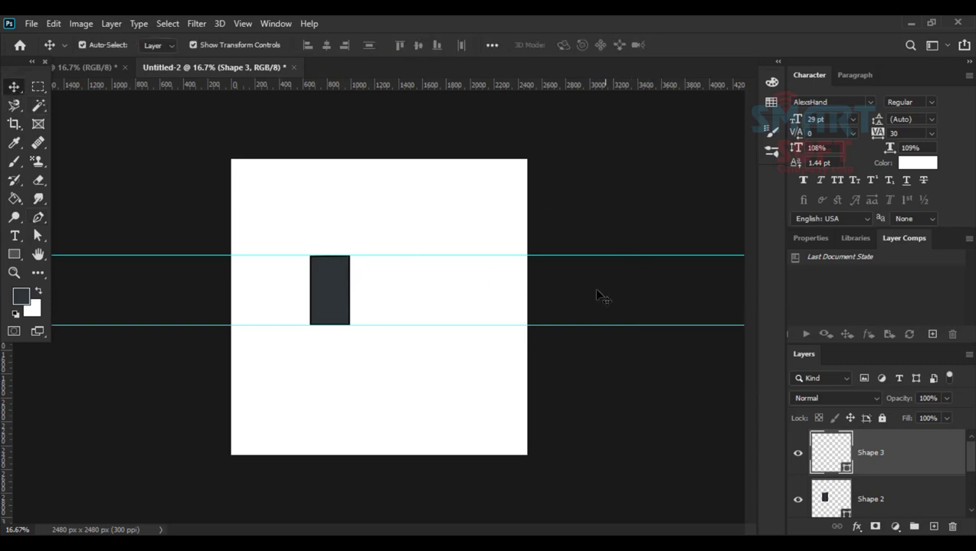
drag(600, 295, 596, 387)
right_click(611, 256)
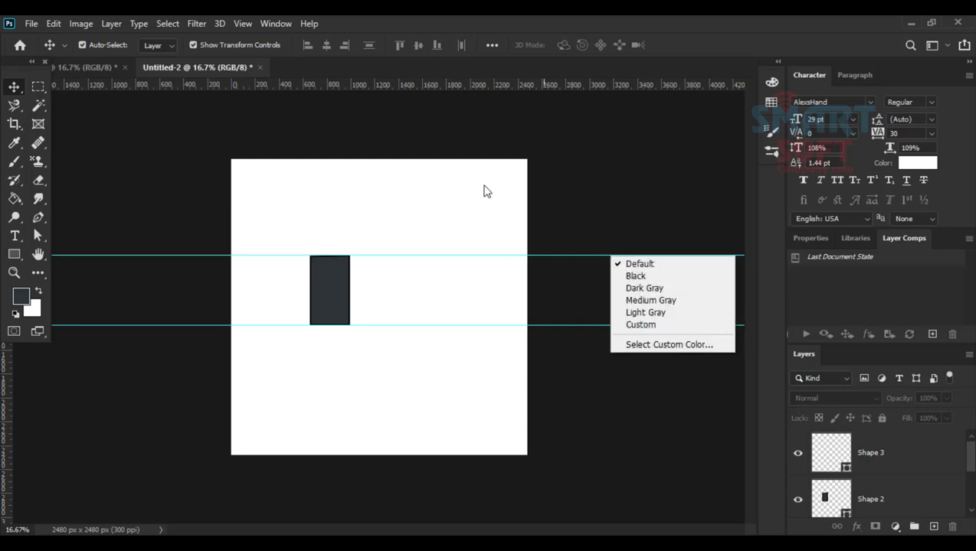
click(474, 16)
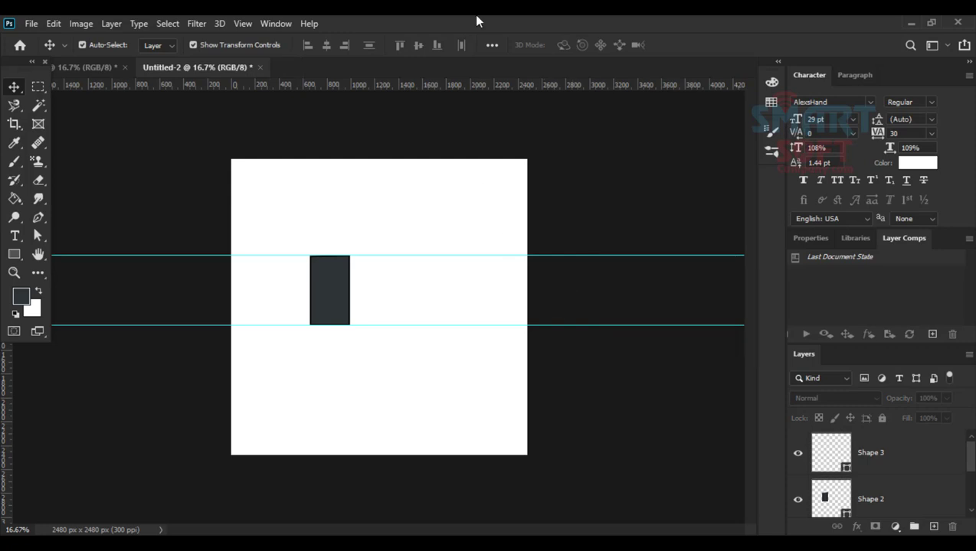
Select the dark rectangle and remove its stroke with the Pen tool's shape options.
click(348, 293)
key(p)
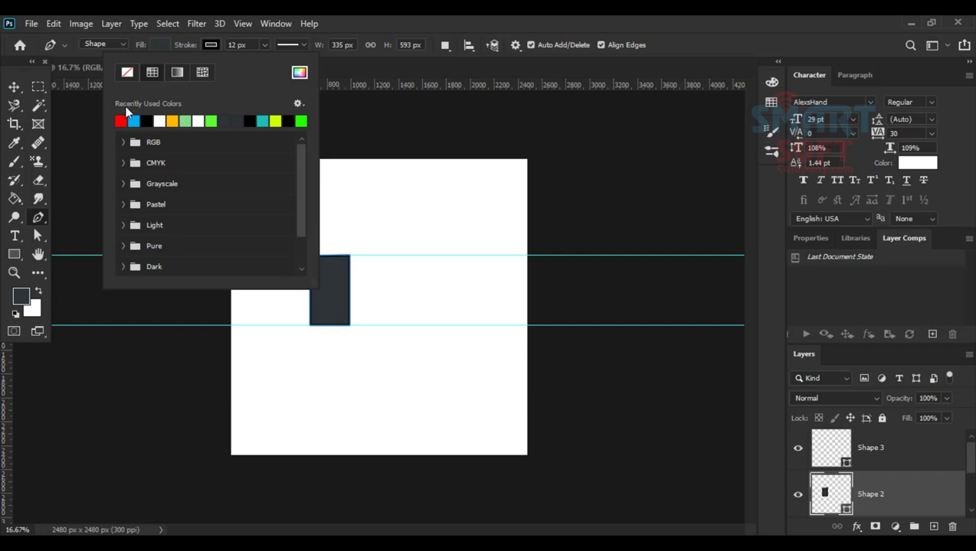
click(128, 72)
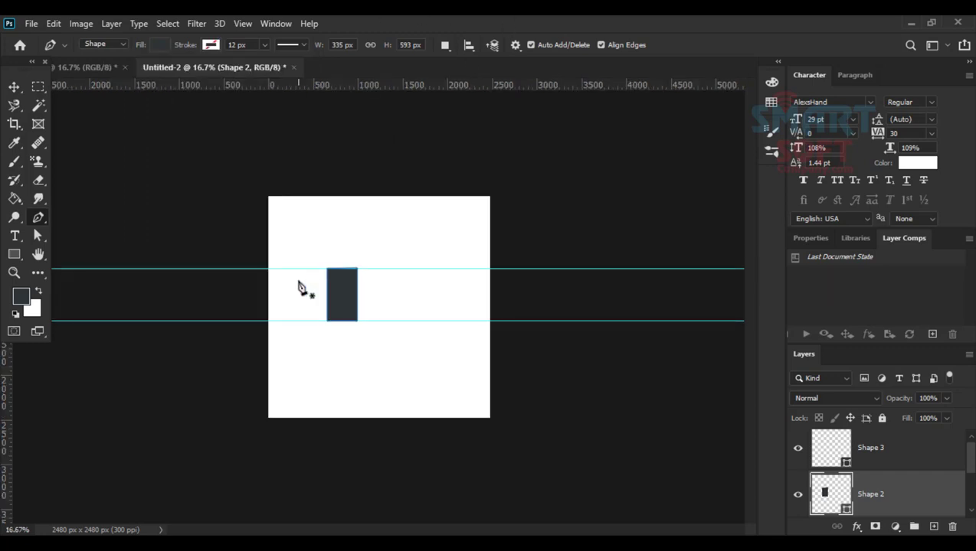
Widen the dark rectangle to about 425 px by extending its right edge, keeping the height unchanged.
key(ctrl+plus)
key(ctrl+plus)
key(ctrl+plus)
click(15, 89)
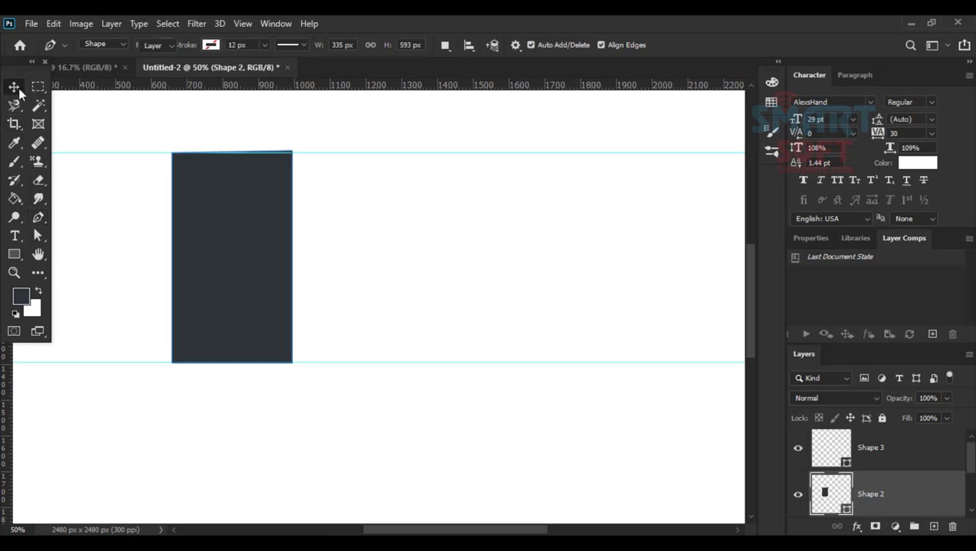
drag(316, 259, 327, 257)
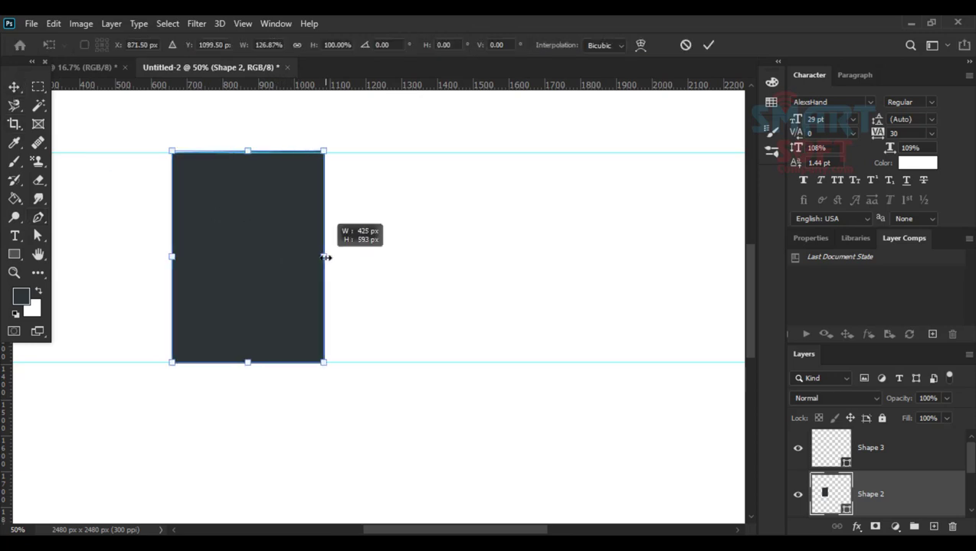
key(Return)
scroll(282, 255, up, 1)
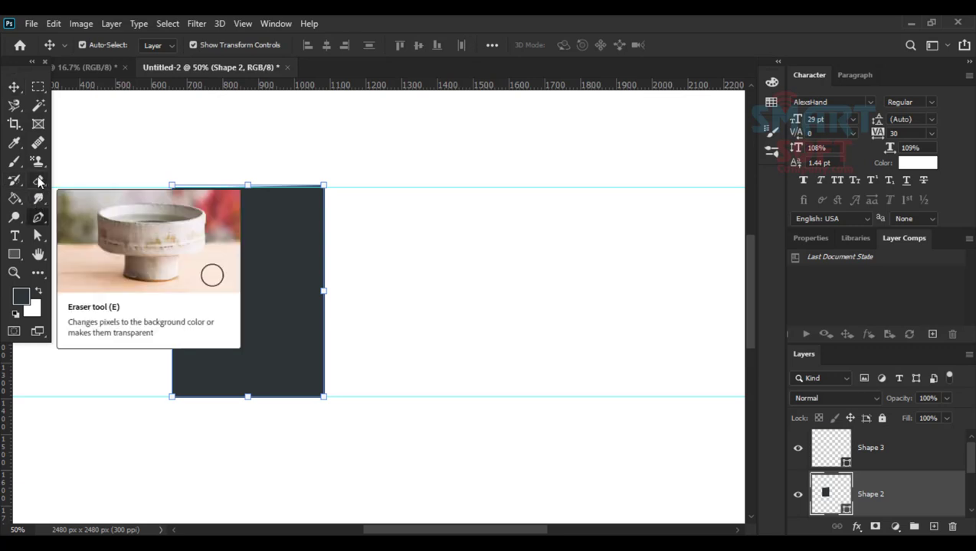
Add an anchor point at the middle of the rectangle's top edge and pull it upward to form a rounded arch.
click(39, 218)
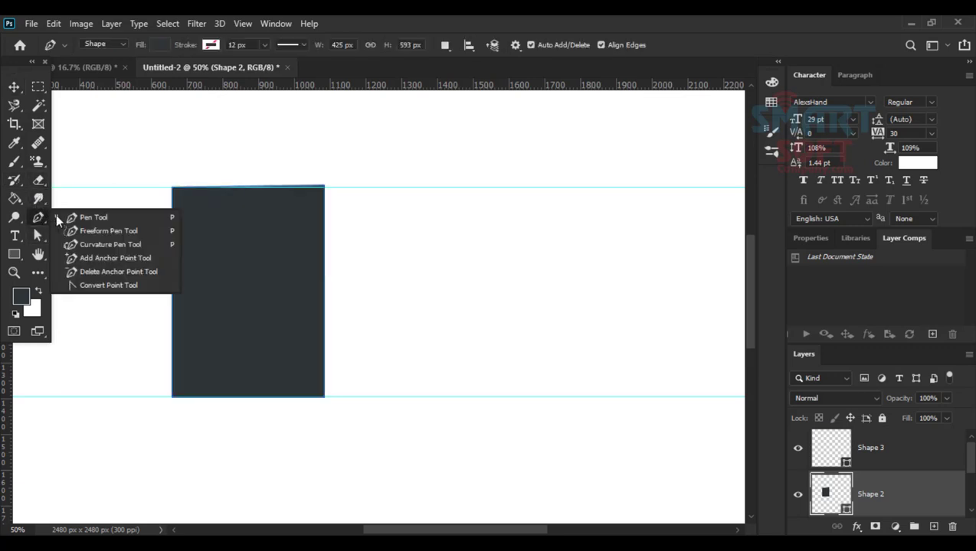
click(92, 217)
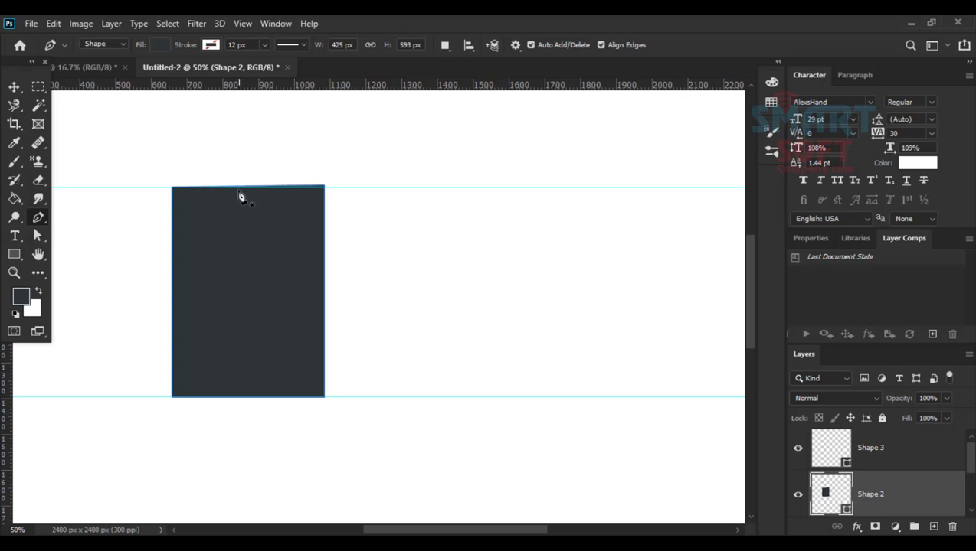
click(38, 219)
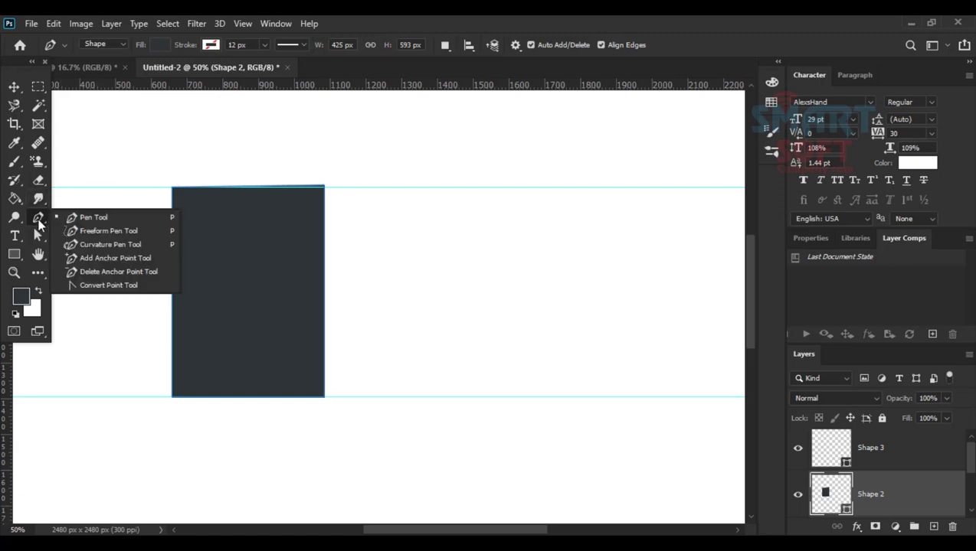
click(127, 260)
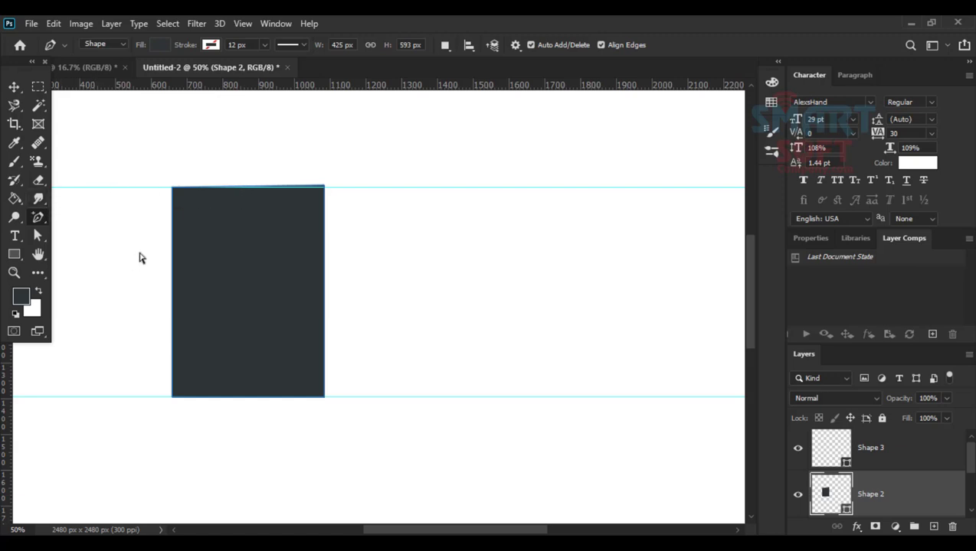
click(249, 188)
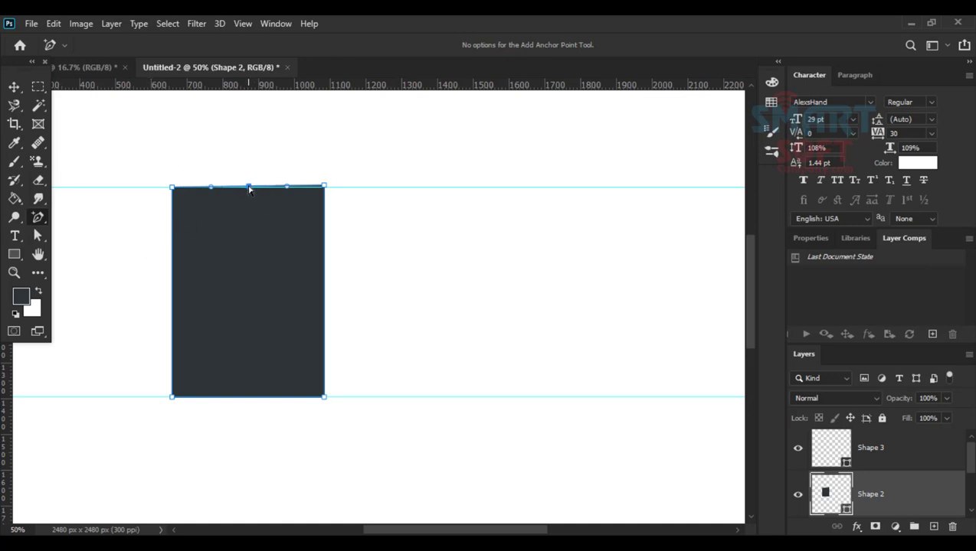
drag(249, 187, 249, 166)
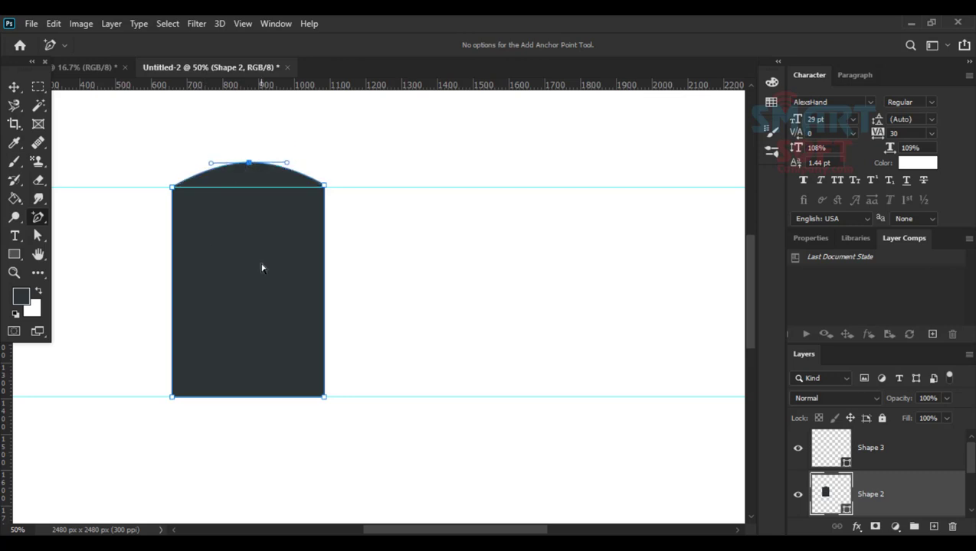
Set the Pen tool's path operation to Combine Shapes for the arched shape and undo the deletion of its lower-left anchor point.
click(170, 397)
scroll(192, 361, down, 2)
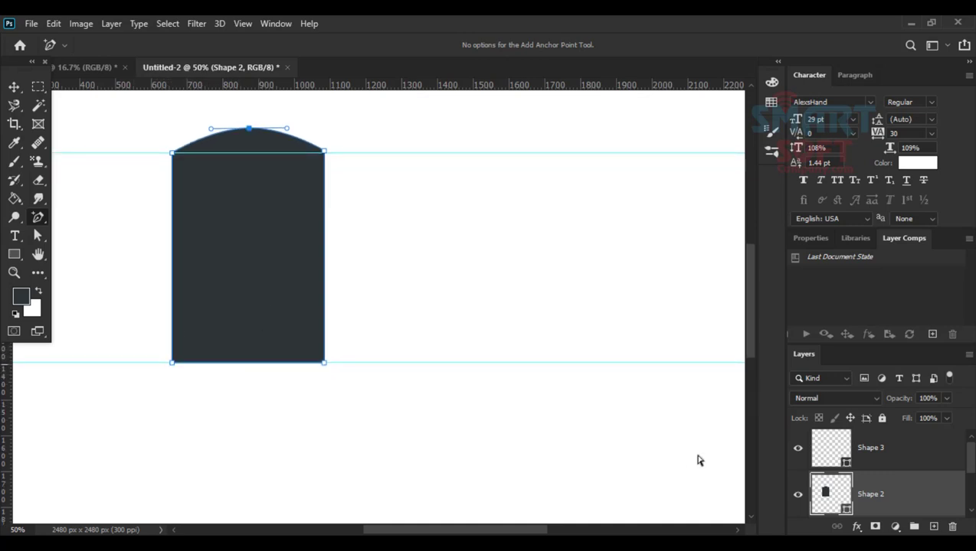
click(172, 363)
key(p)
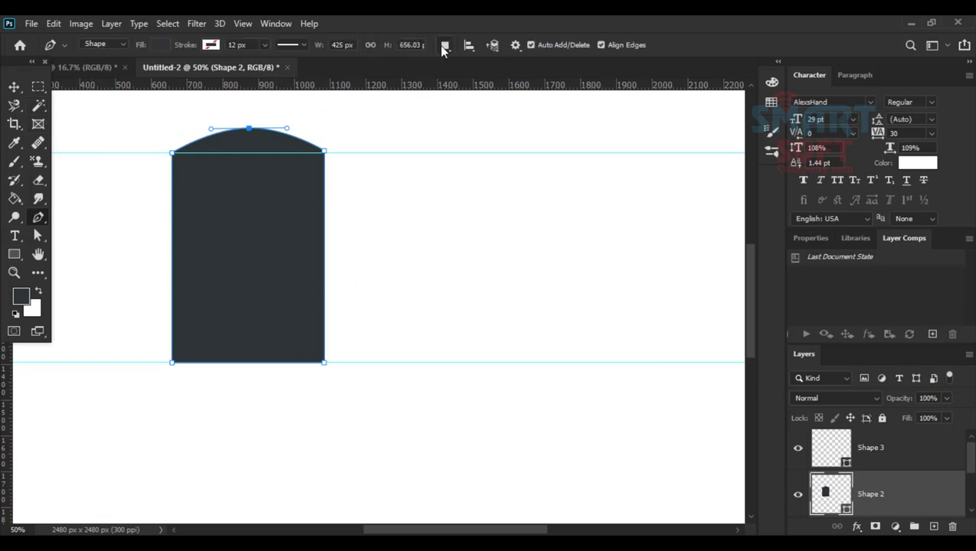
click(444, 44)
click(498, 79)
click(172, 364)
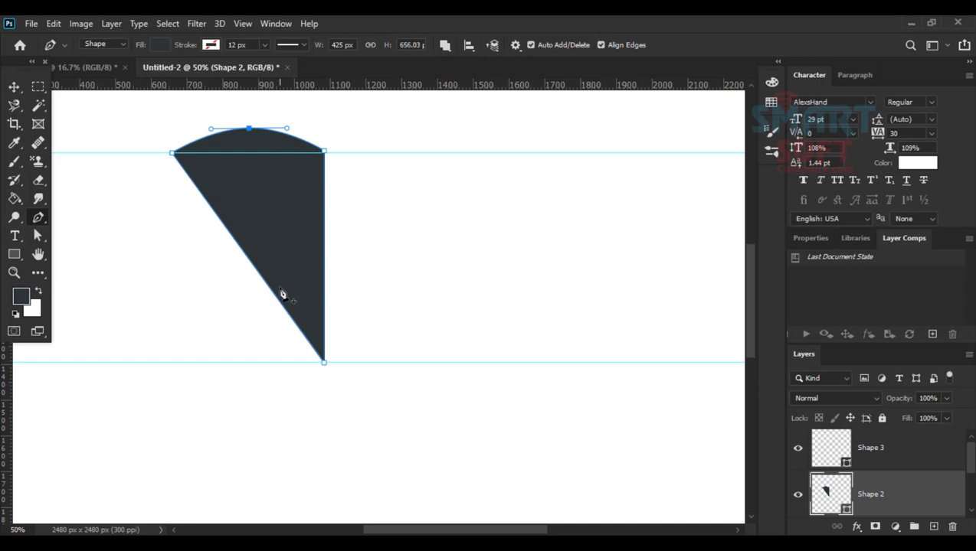
key(ctrl+z)
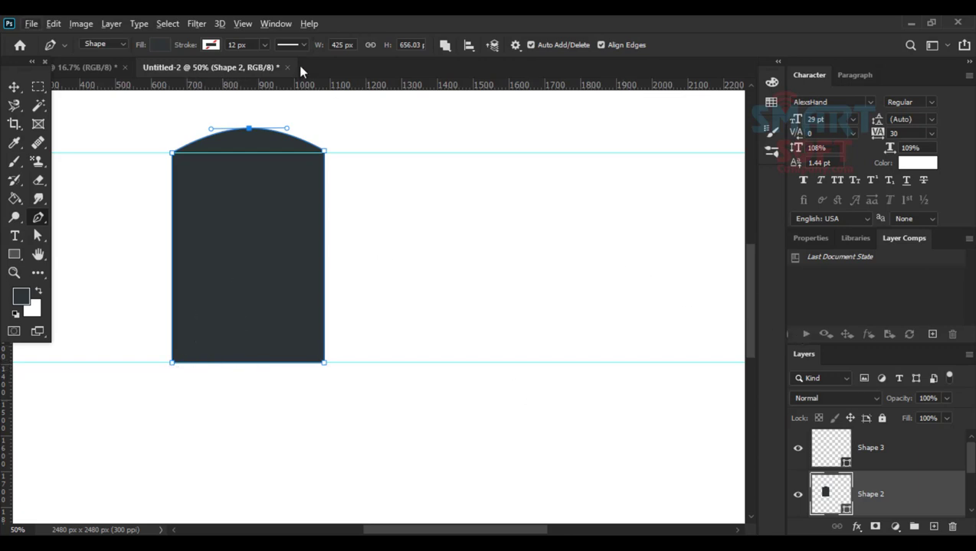
Add a downward-pointing triangle below the arched shape, with its tip on a new vertical guide at the shape's centre, about 912 px overall height.
click(171, 364)
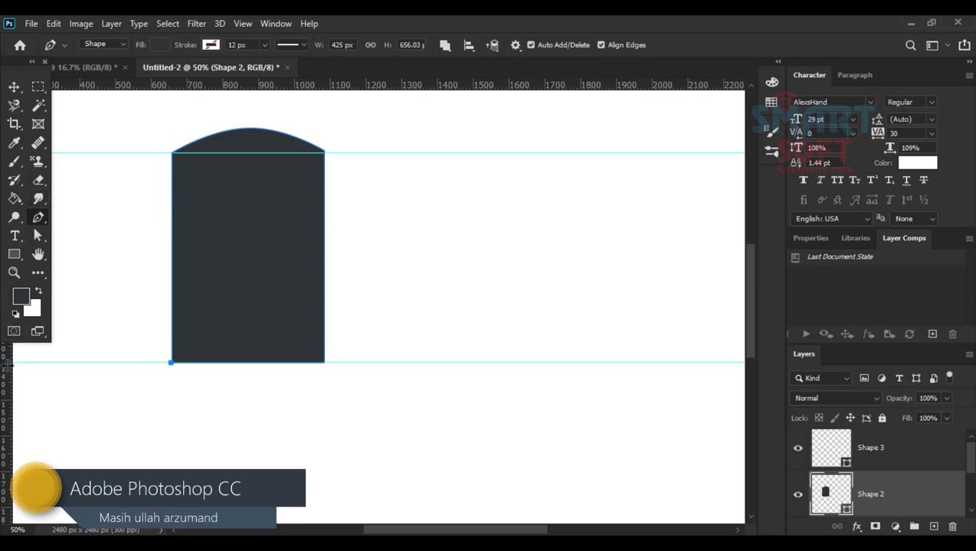
drag(6, 366, 246, 395)
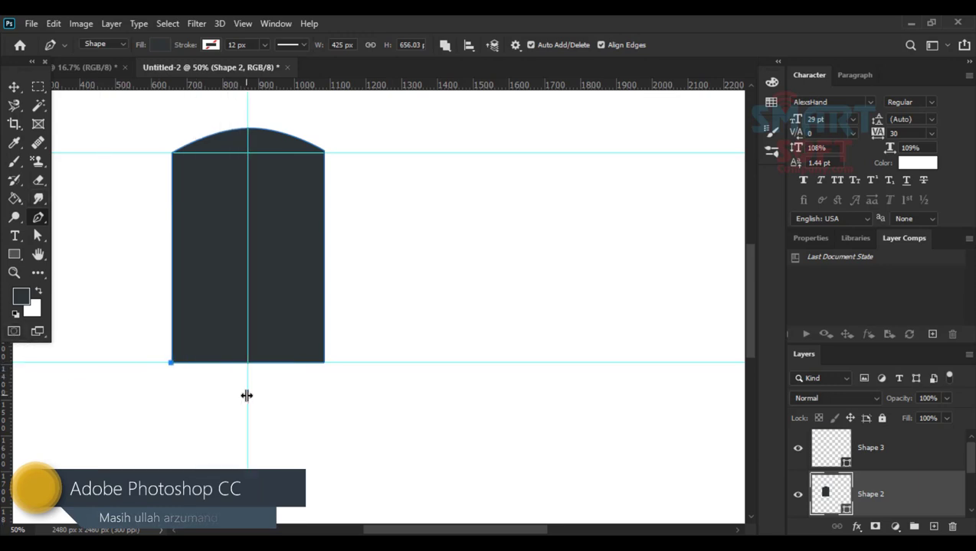
click(247, 455)
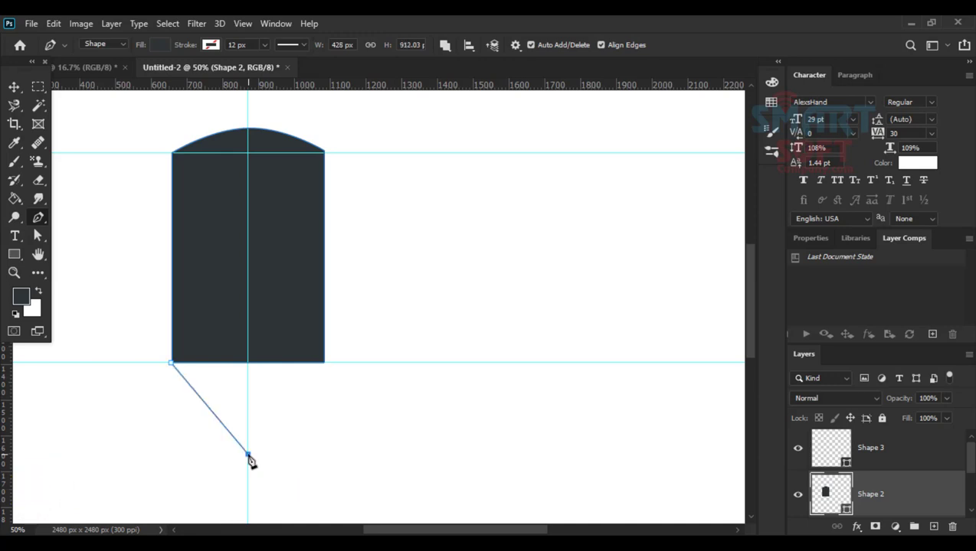
click(323, 364)
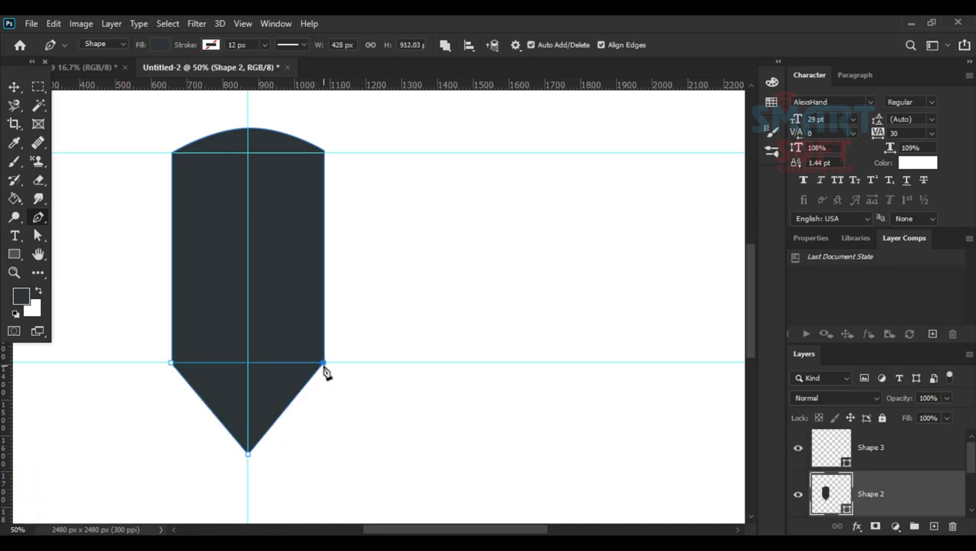
Move the arched, pointed shape to the right of the vertical guide.
click(12, 91)
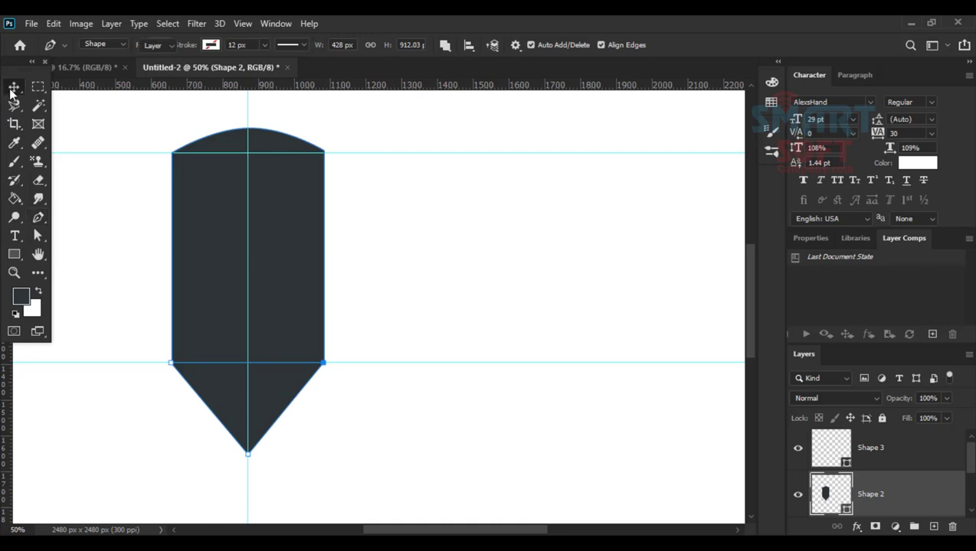
click(453, 354)
drag(268, 267, 400, 292)
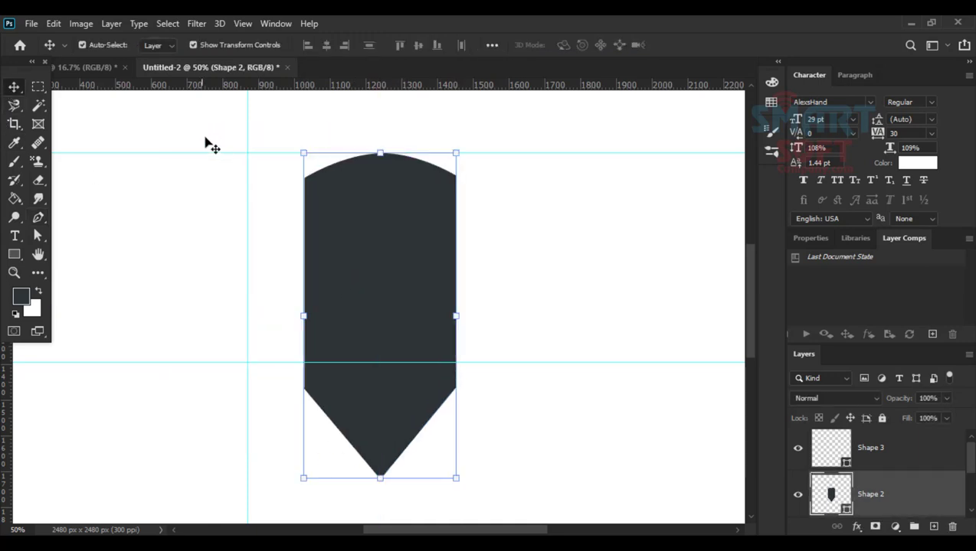
Remove the upper horizontal guide, lower the other one towards the shape's tip, and raise the shape just above it.
drag(202, 128, 263, 422)
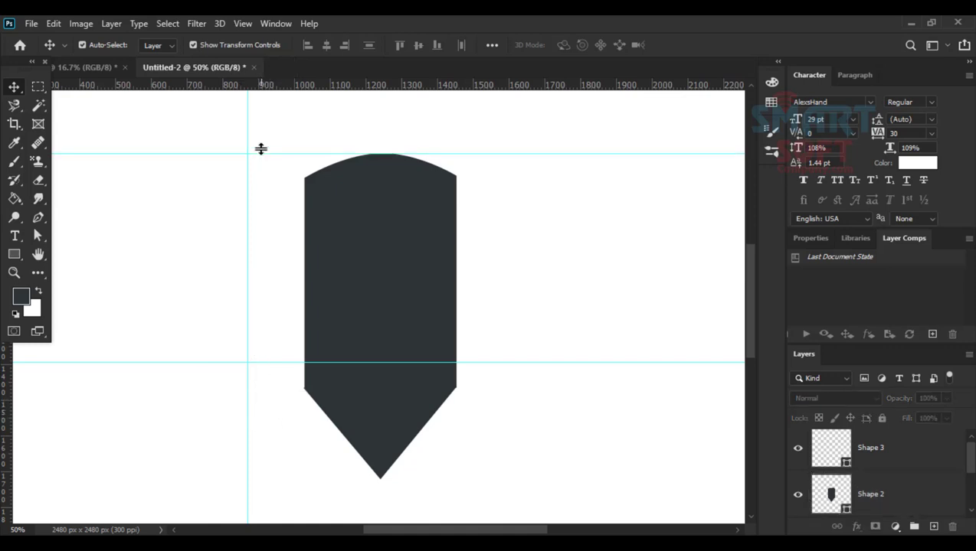
drag(262, 152, 266, 84)
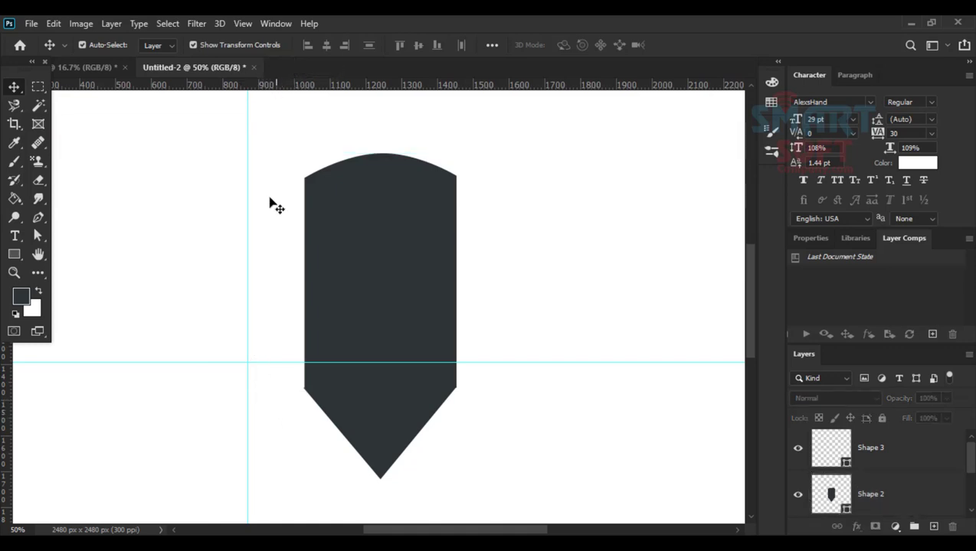
drag(255, 361, 259, 457)
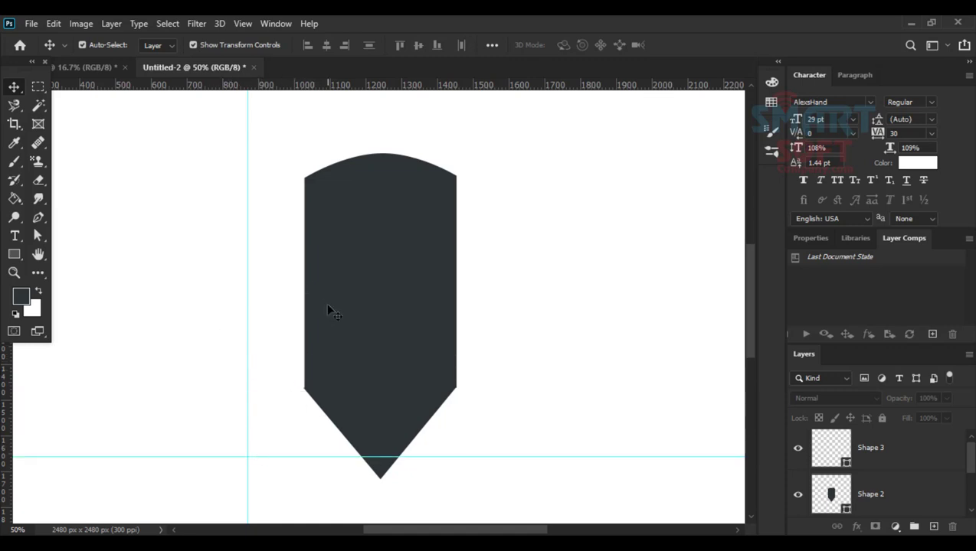
drag(418, 293, 427, 259)
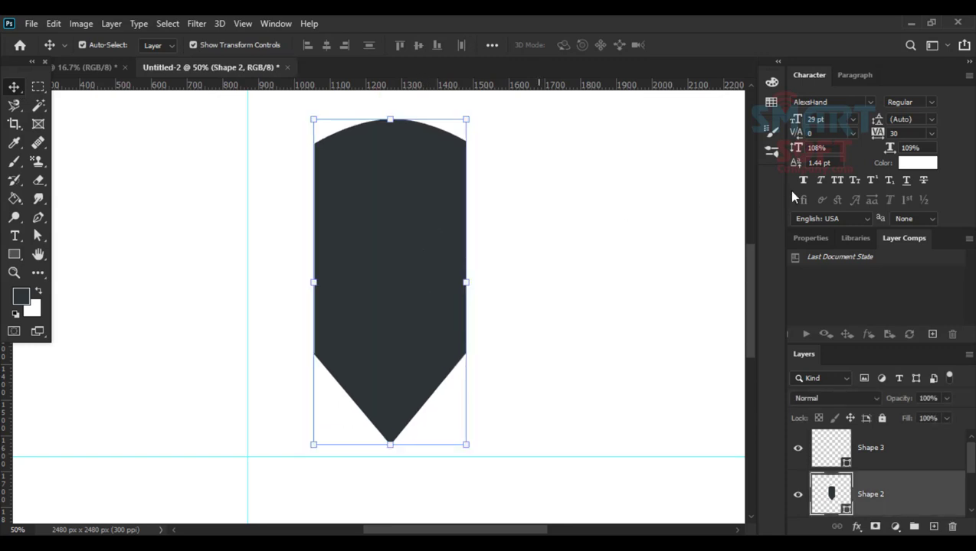
Place the "Jobs at Next's spiffy new corporate headquarters" photo from the Photos for Working folder, scaled down left of the dark shape.
click(911, 23)
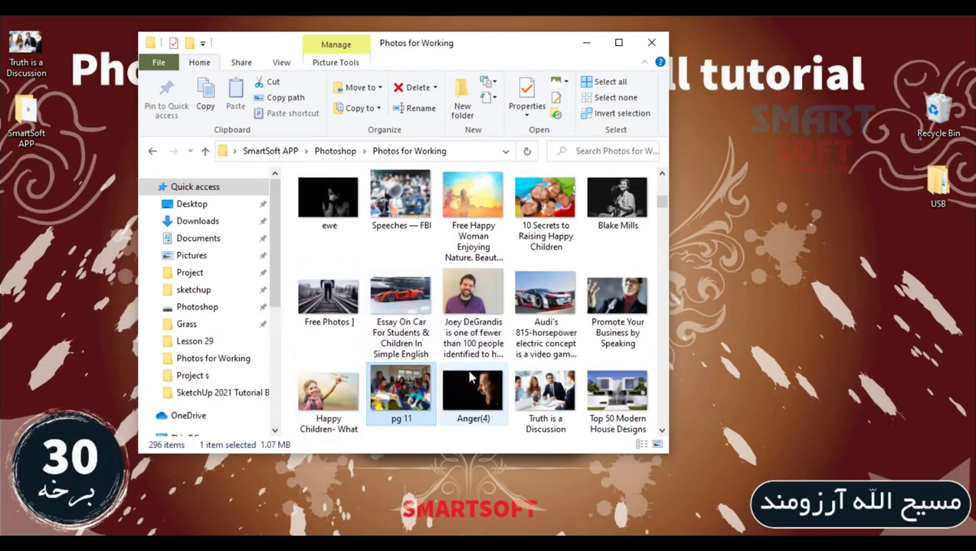
scroll(470, 377, up, 3)
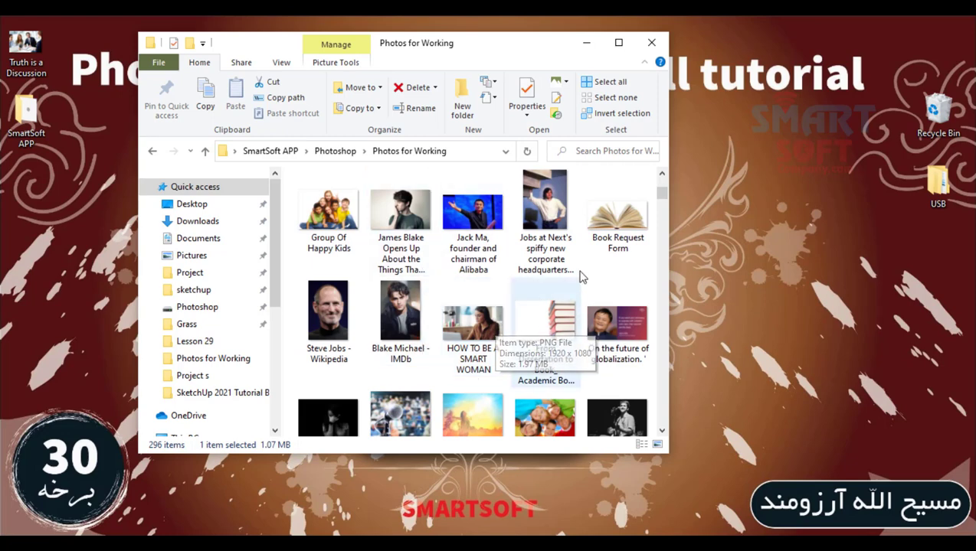
click(544, 221)
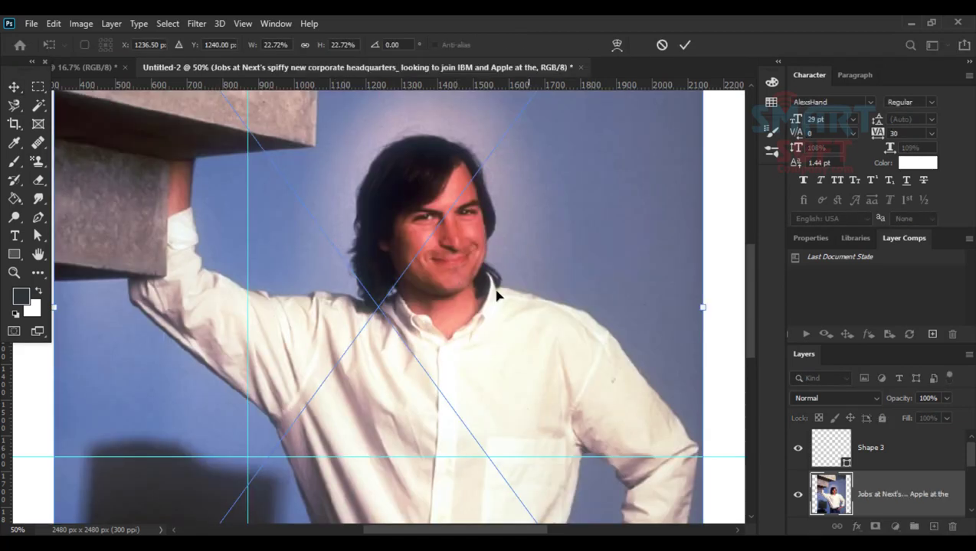
drag(496, 291, 365, 450)
drag(538, 202, 391, 344)
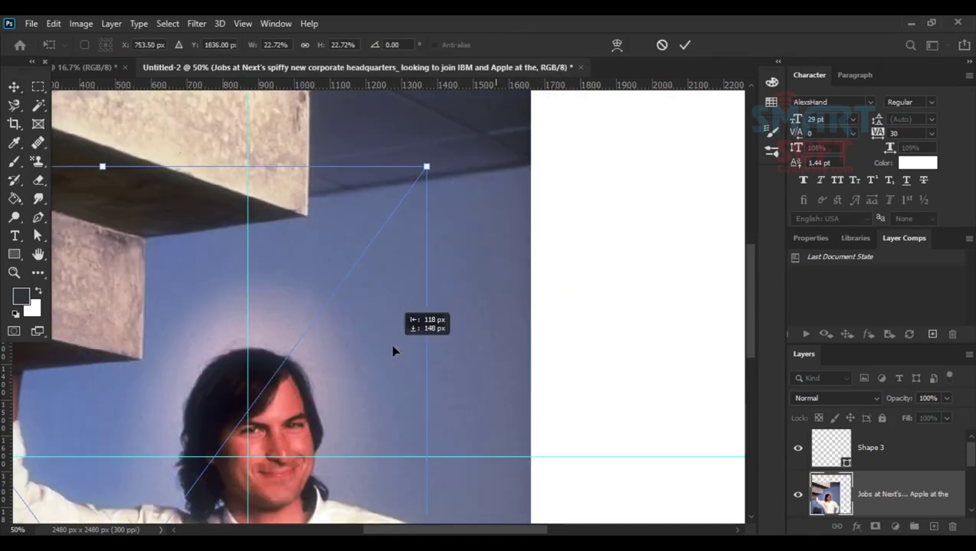
drag(434, 168, 141, 180)
key(Return)
Duplicate the dark arched, pointed shape beside the original and put the copy into Free Transform.
click(344, 226)
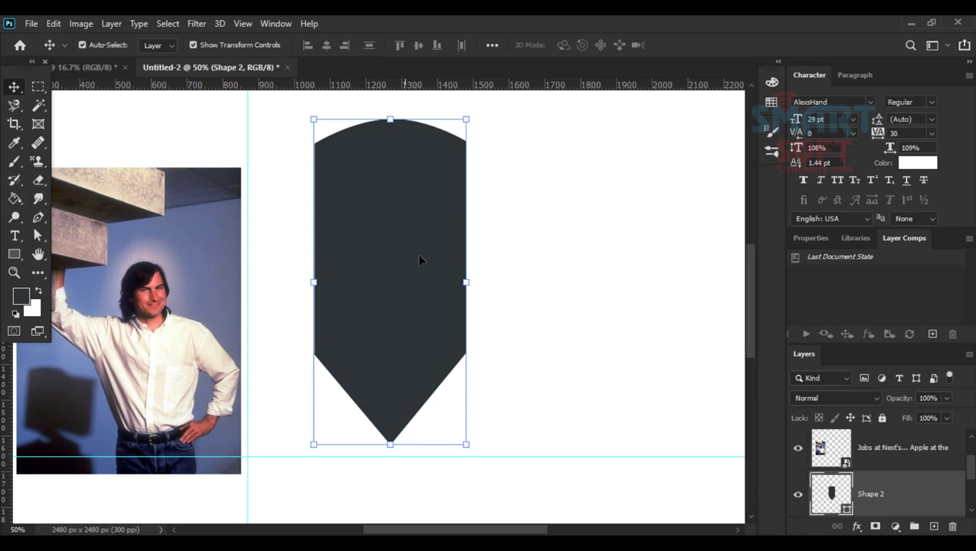
drag(419, 261, 530, 304)
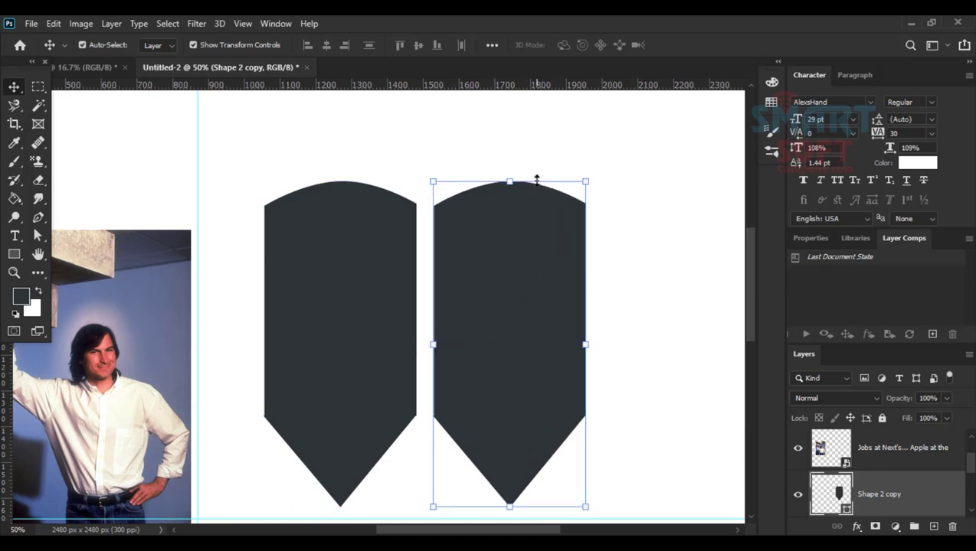
key(ctrl+t)
right_click(548, 230)
click(619, 471)
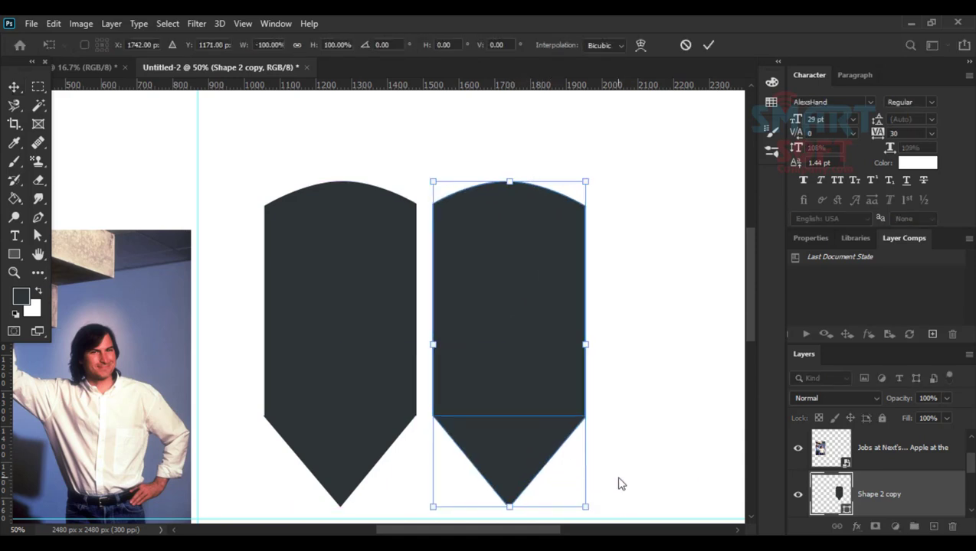
key(ctrl+z)
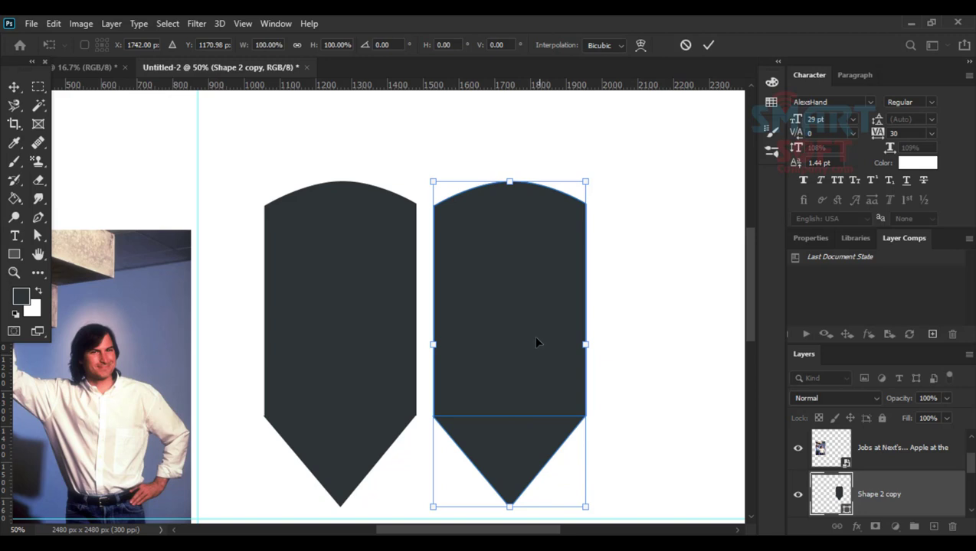
Flip the copy vertically and place it directly above the original, its curved end overlapping the original's arch.
right_click(535, 395)
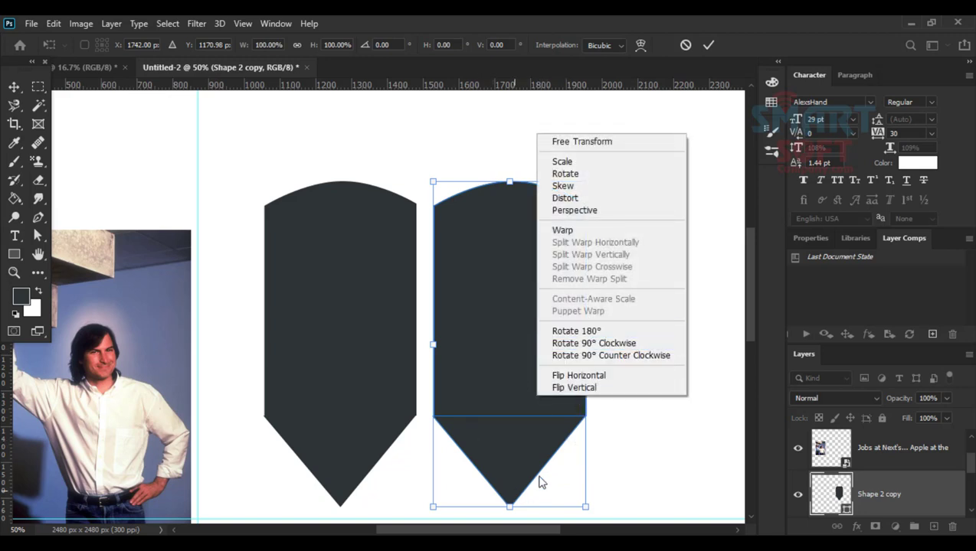
click(575, 388)
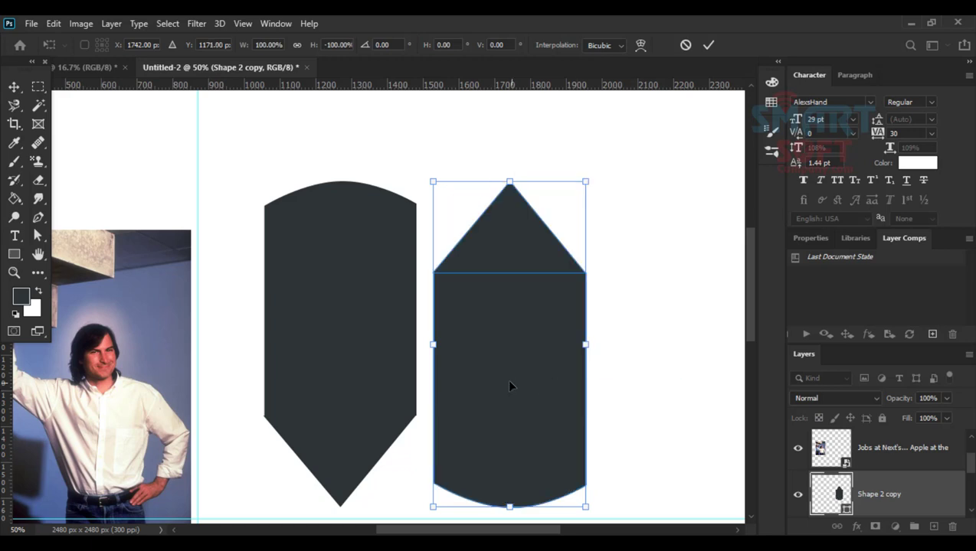
drag(519, 408, 348, 146)
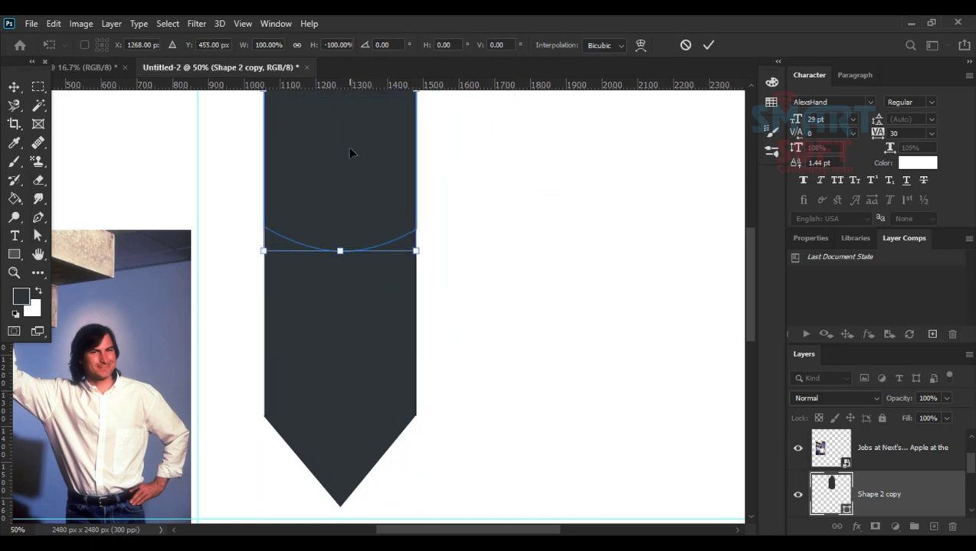
key(Return)
Lower the flipped copy's opacity to 58% and raise it slightly so its corners meet the original's arch corners.
drag(516, 243, 523, 308)
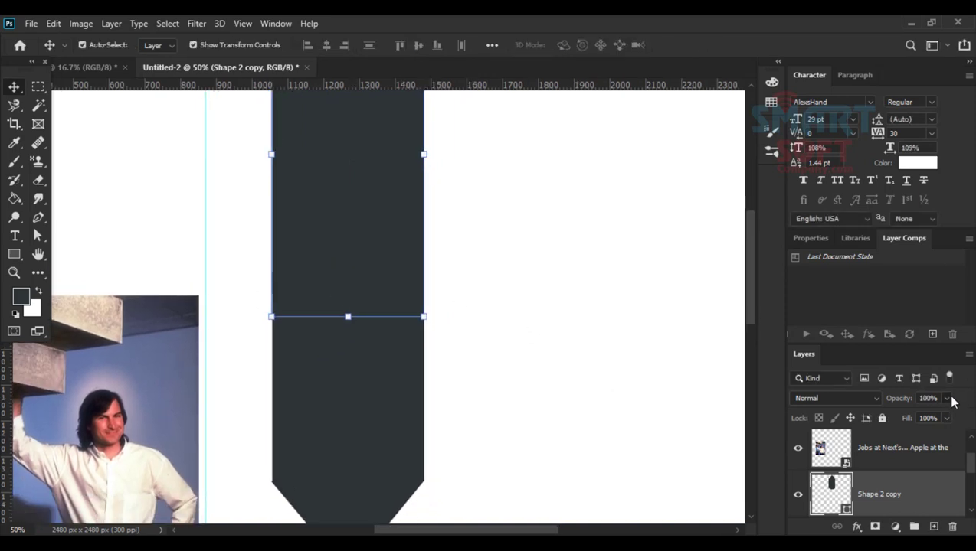
click(947, 399)
drag(928, 413, 919, 416)
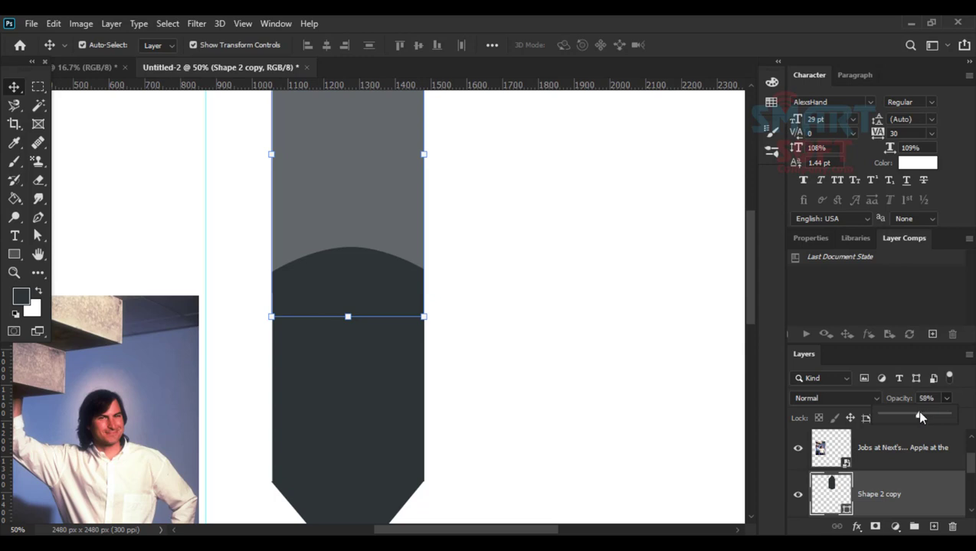
drag(370, 298, 374, 275)
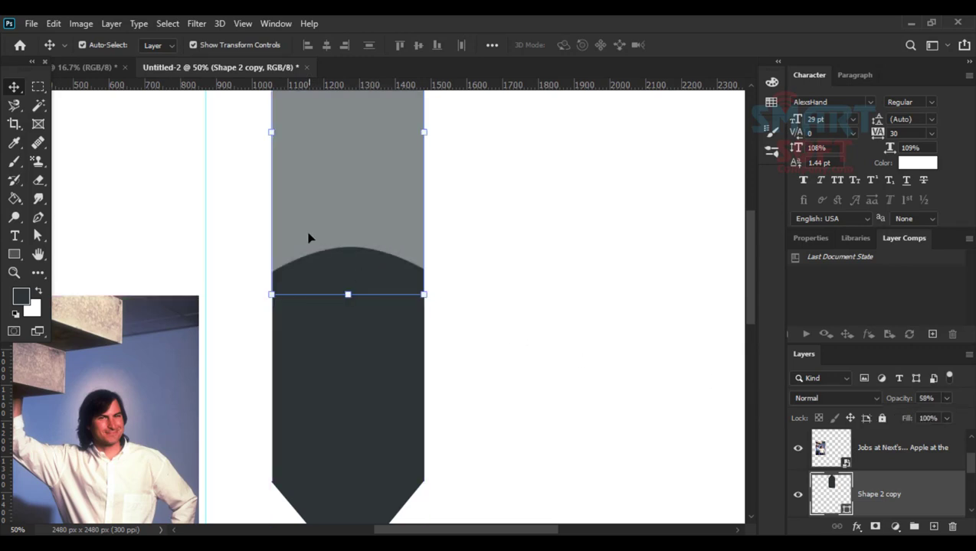
Change the flipped copy's fill to yellow-orange and lower it slightly over the dark shape's arch.
key(p)
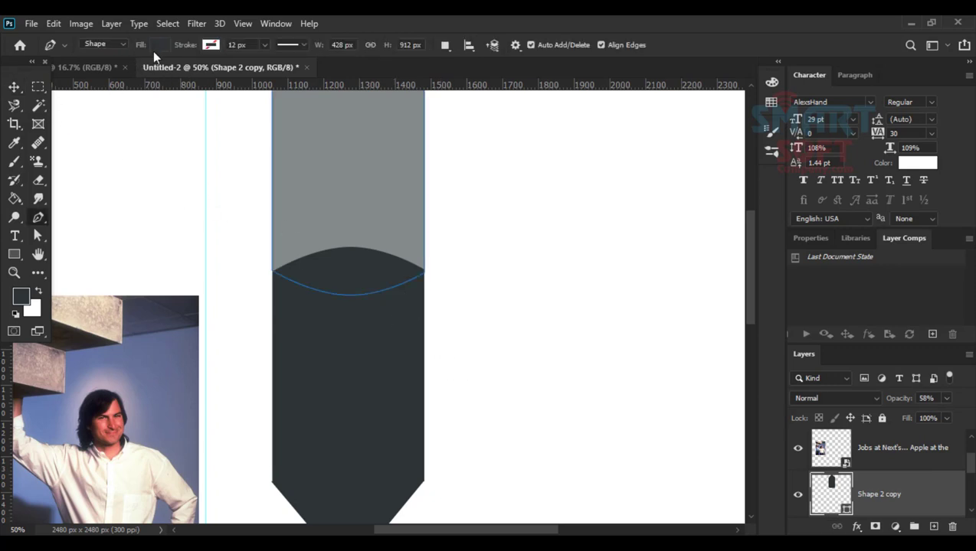
click(156, 47)
click(121, 120)
click(528, 15)
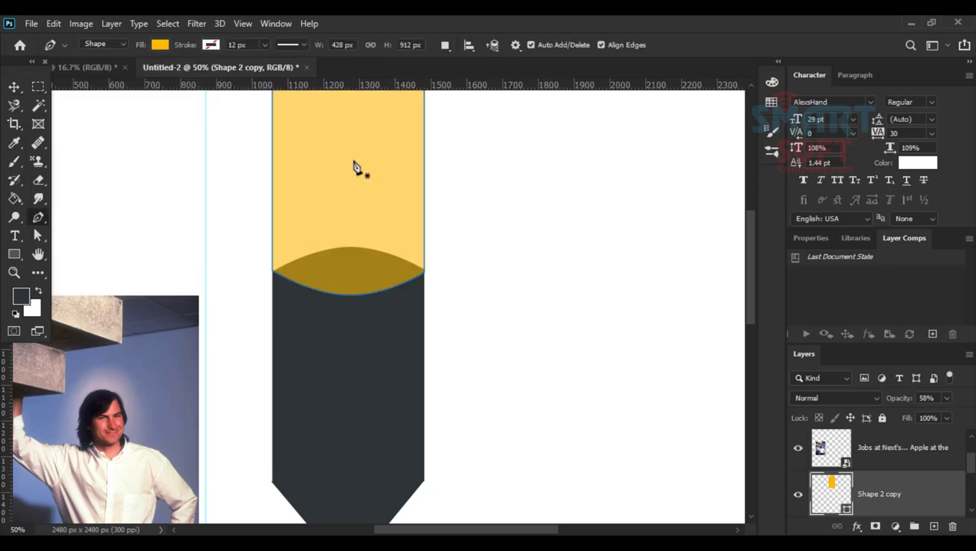
click(17, 87)
drag(294, 276, 309, 294)
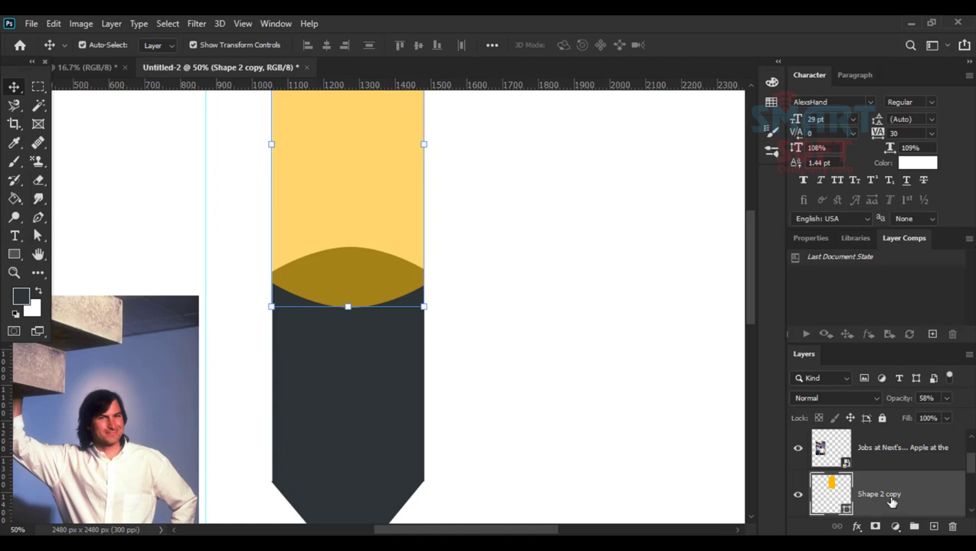
Add a new empty layer above the yellow copy and merge the two into one pixel layer.
scroll(891, 501, down, 1)
click(935, 526)
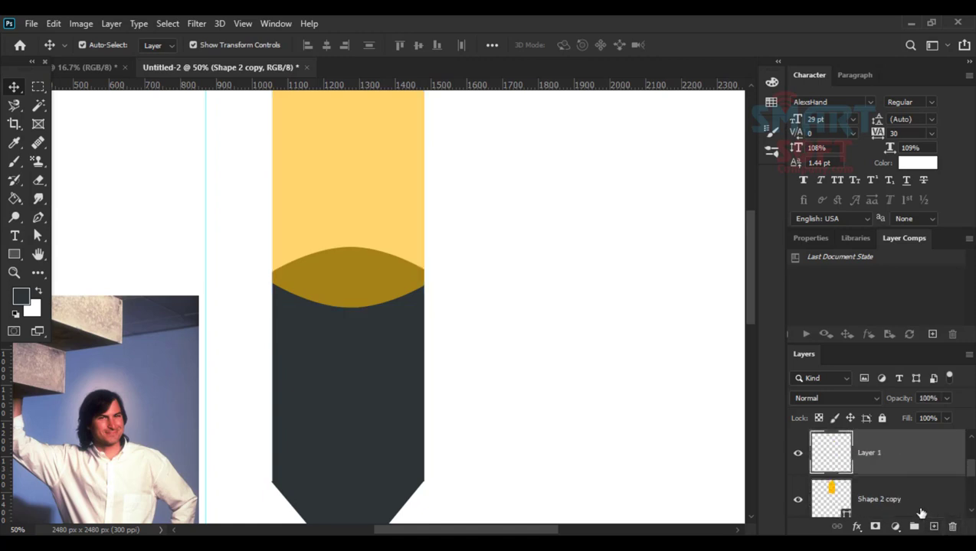
shift+click(891, 500)
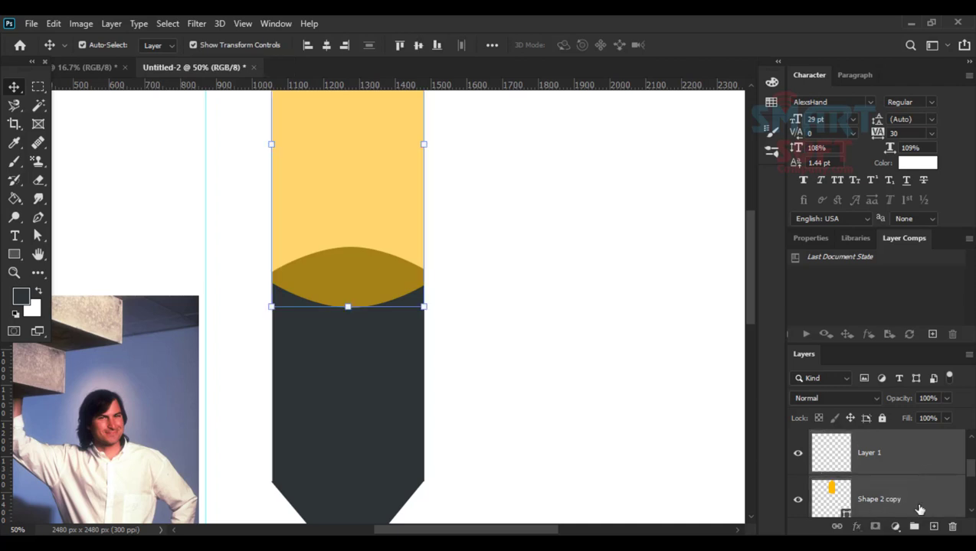
key(ctrl+e)
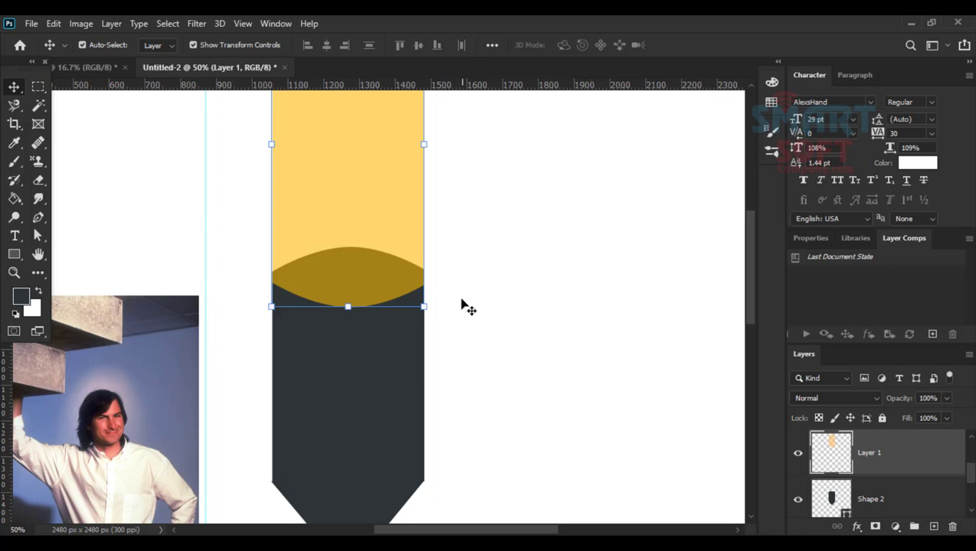
Load the dark shape's outline as a selection while the merged yellow layer is active.
shift+click(831, 499)
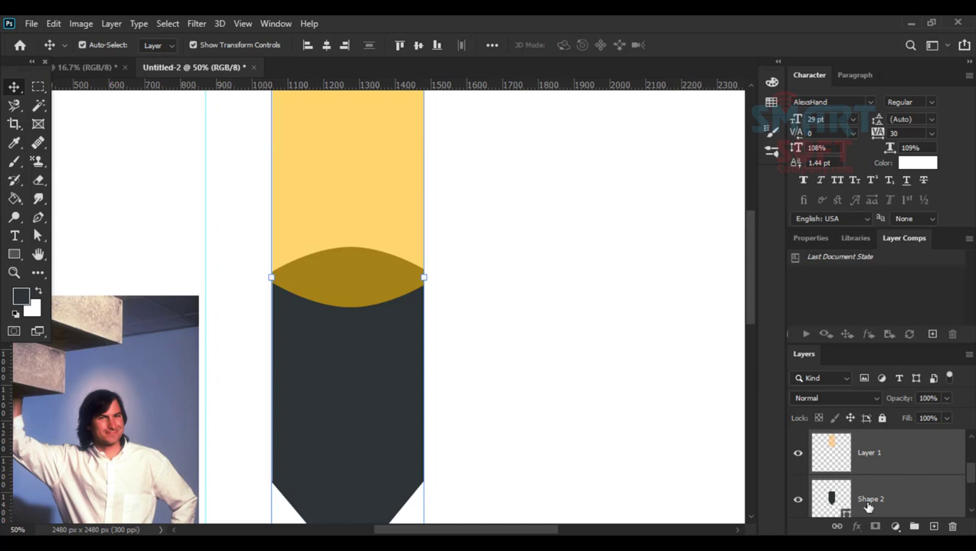
click(814, 498)
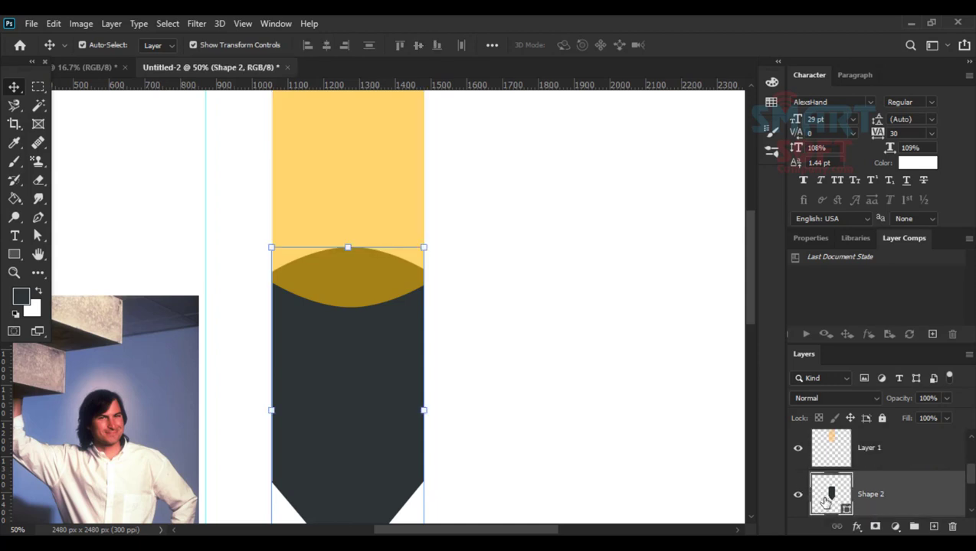
ctrl+click(840, 458)
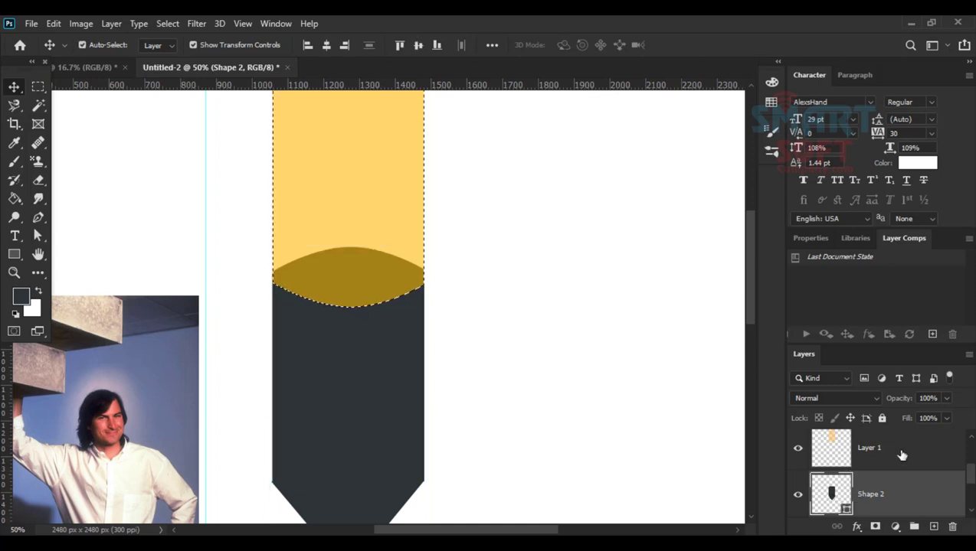
click(849, 462)
ctrl+click(830, 499)
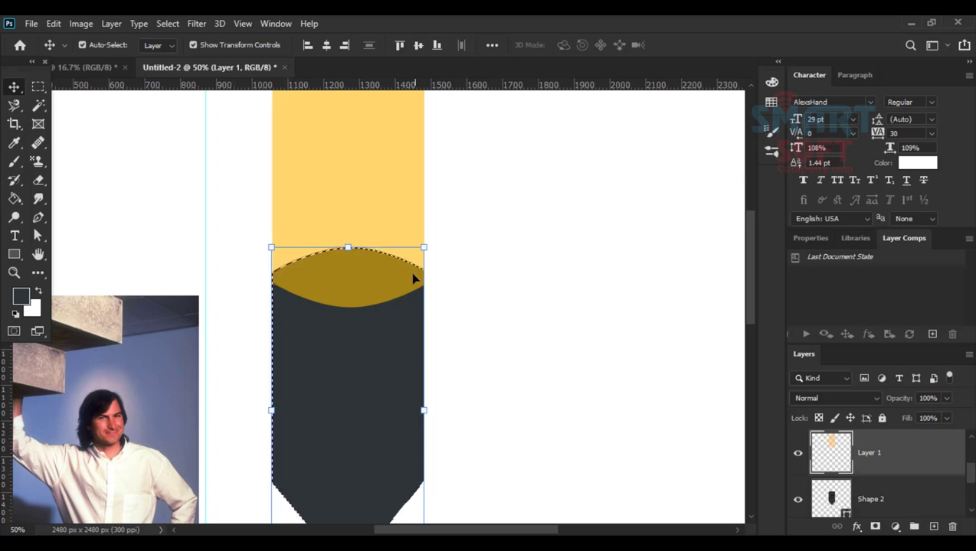
Try masking the yellow layer with the dark shape's selection, and undo the mask.
click(875, 527)
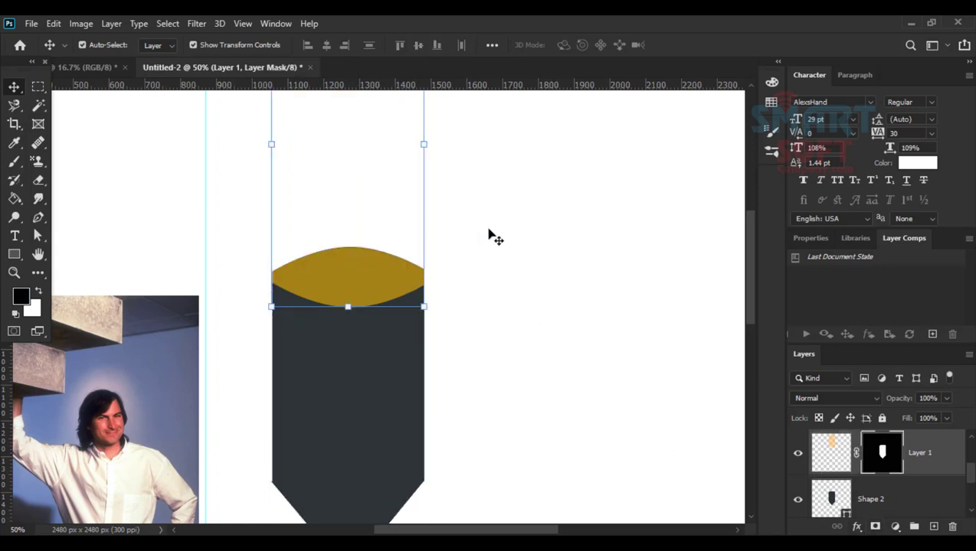
scroll(516, 343, up, 5)
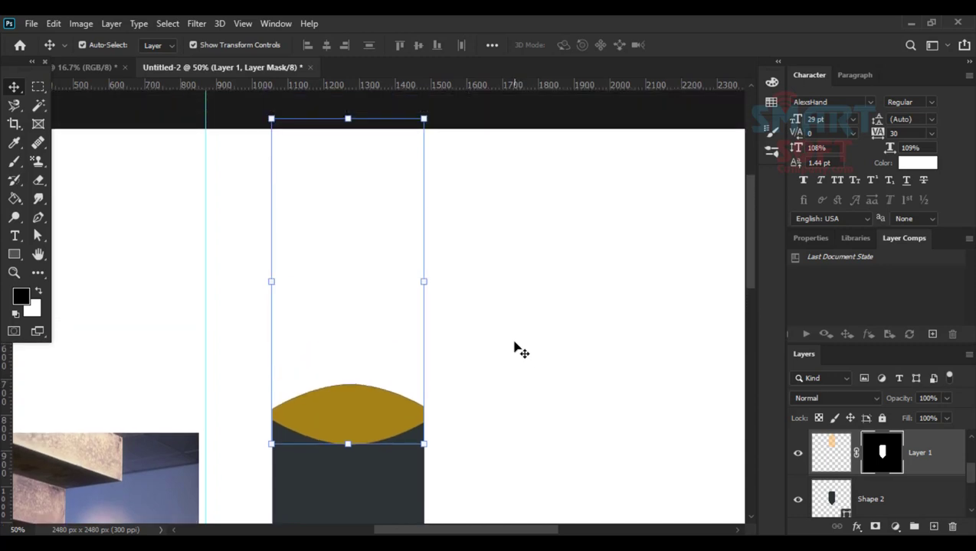
scroll(515, 348, down, 2)
key(ctrl+z)
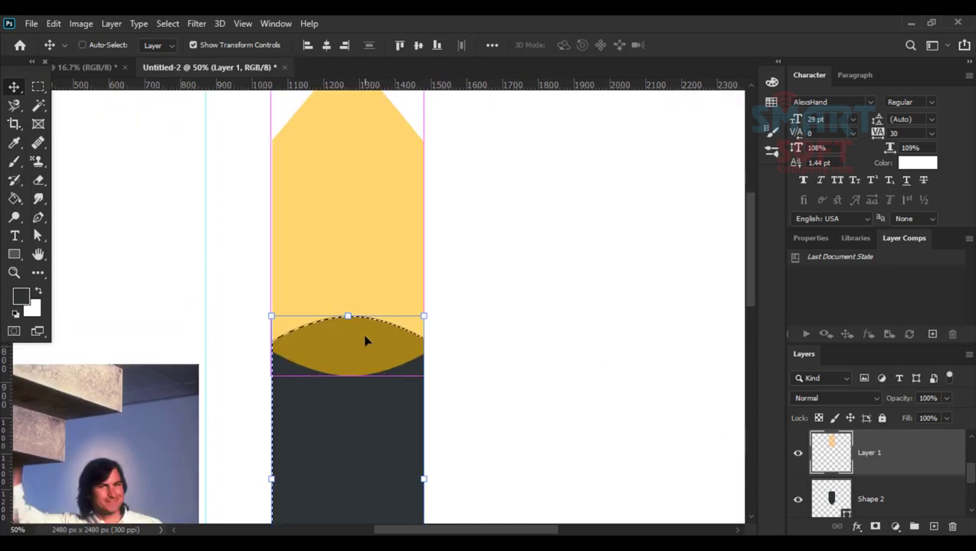
Copy the yellow area inside the selection to a new layer and delete the full yellow layer.
key(ctrl+j)
click(883, 498)
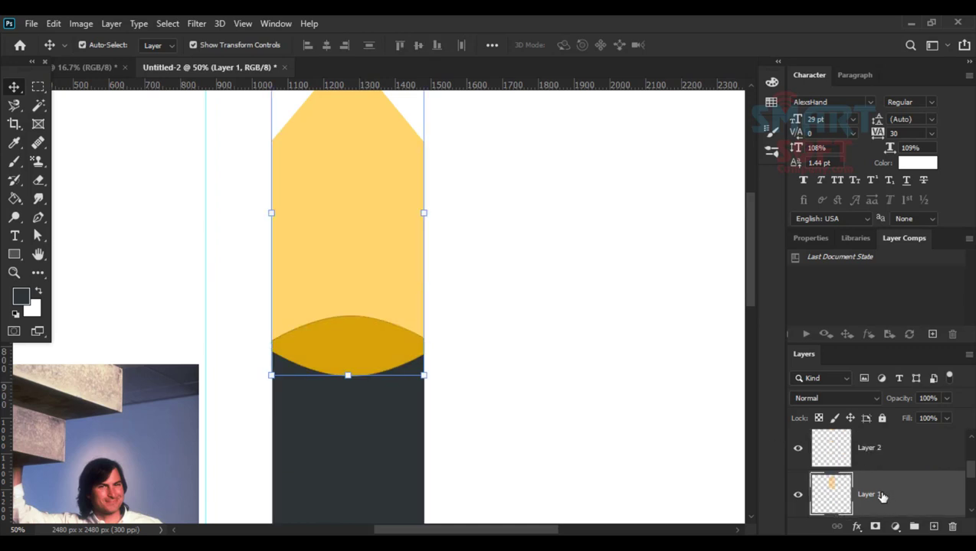
key(Delete)
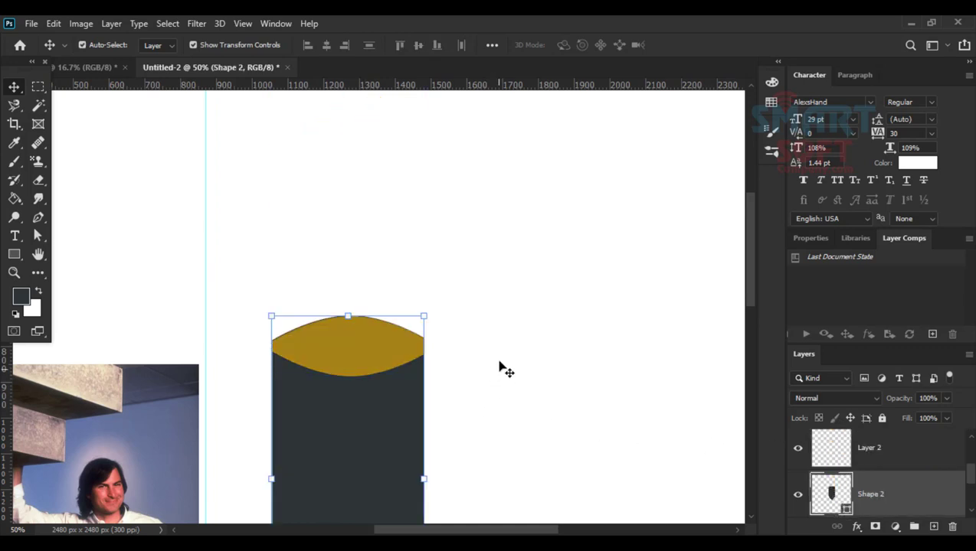
scroll(602, 406, down, 6)
click(590, 376)
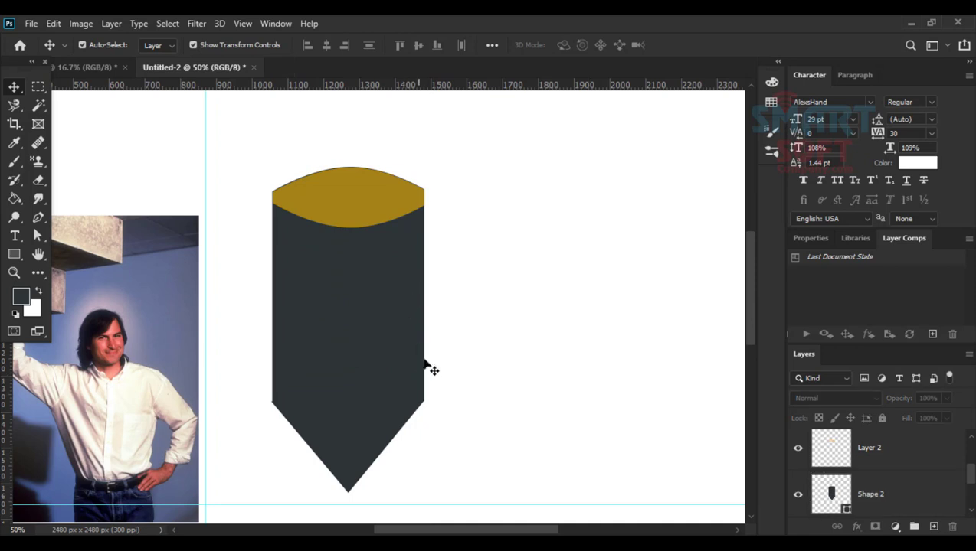
Move the placed photo over the dark shape and reduce its opacity to 67%.
drag(424, 378, 490, 322)
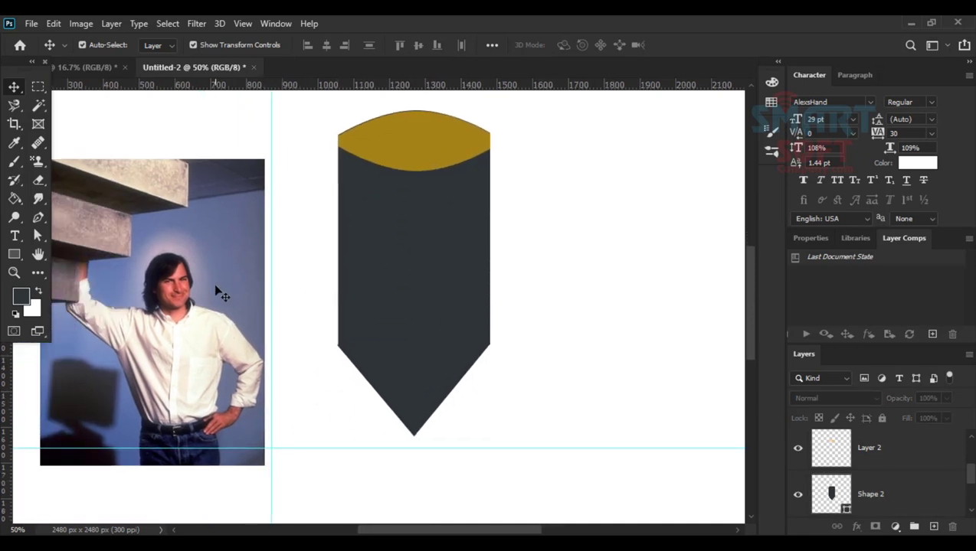
click(216, 289)
click(423, 131)
shift+click(425, 239)
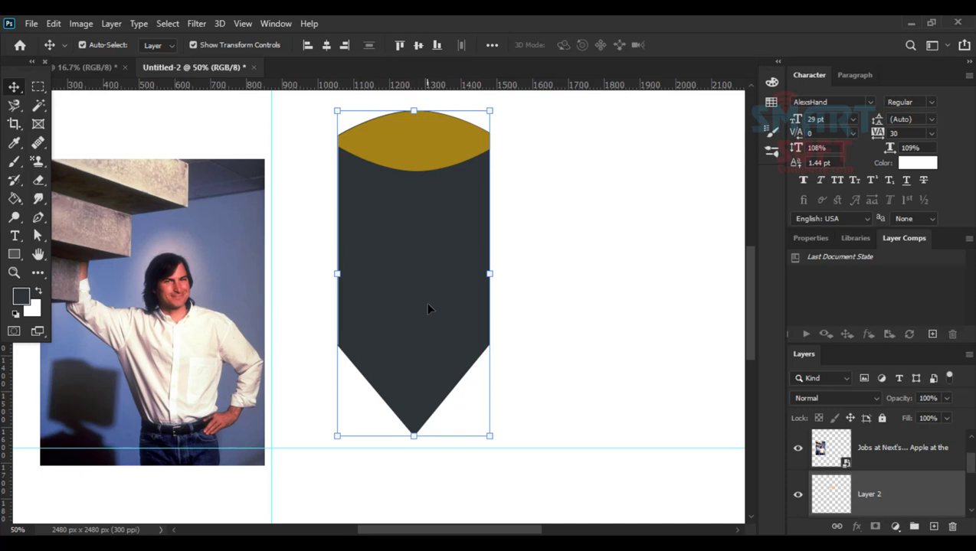
drag(179, 274, 438, 223)
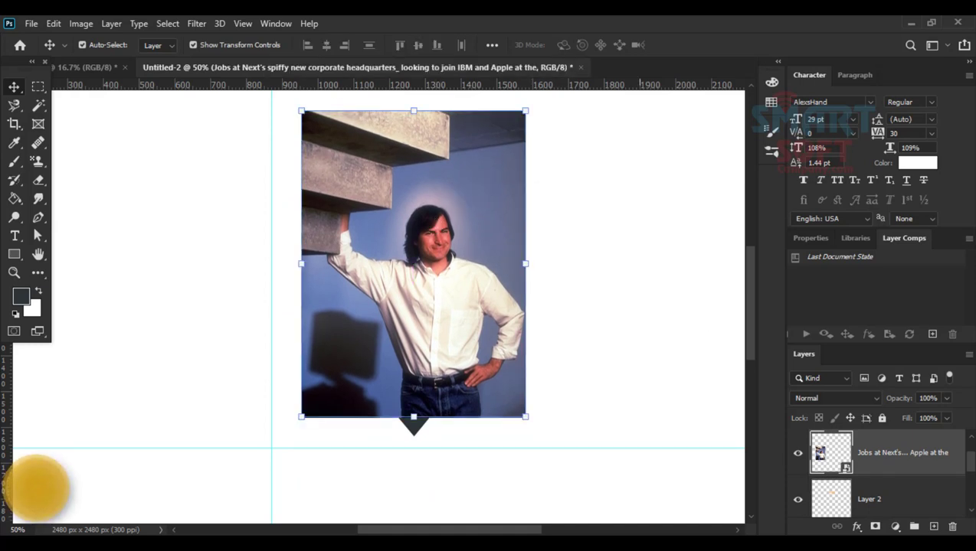
drag(946, 398, 925, 418)
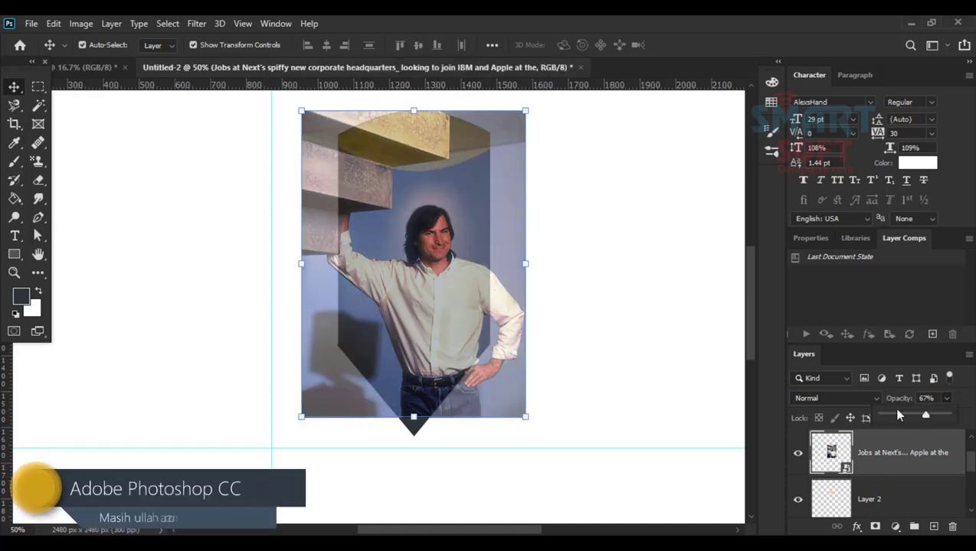
Align the photo's left edge with the vertical guide and nudge it upward so the man sits inside the dark shape.
drag(414, 312, 393, 327)
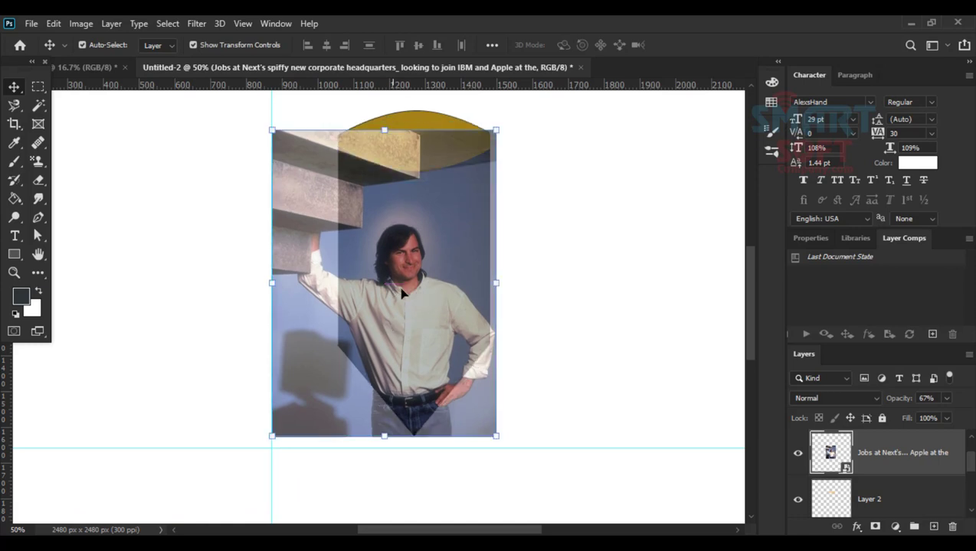
key(Up)
key(Up)
key(Up)
key(Up)
key(Up)
key(Up)
key(Up)
key(Up)
key(Up)
key(Up)
key(Up)
key(Up)
key(Up)
key(Up)
key(Up)
key(Up)
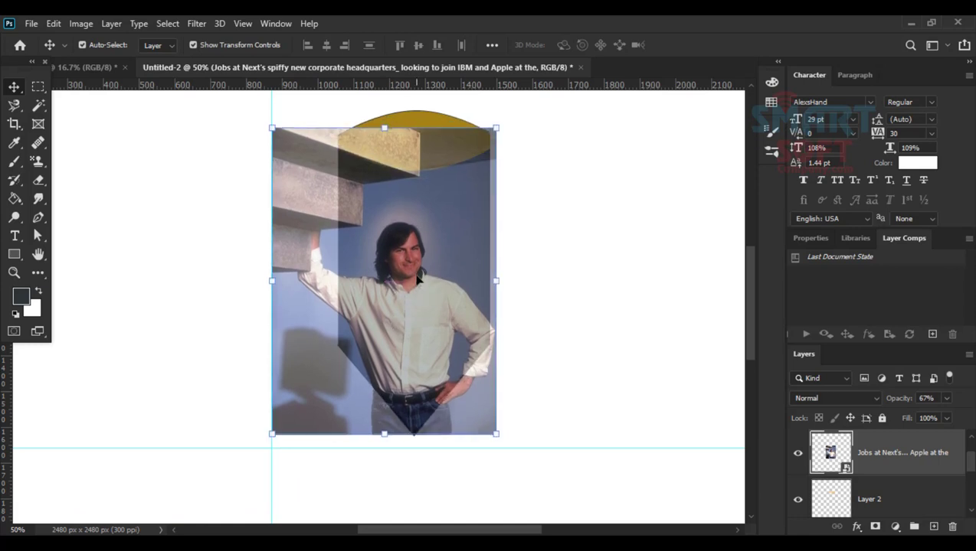
key(Up)
key(Up)
key(Up)
key(Up)
key(Up)
key(Up)
key(Up)
key(Up)
key(Up)
key(Up)
key(Up)
key(Up)
key(Up)
key(Up)
key(Up)
key(Up)
key(Up)
key(Up)
key(Up)
key(Up)
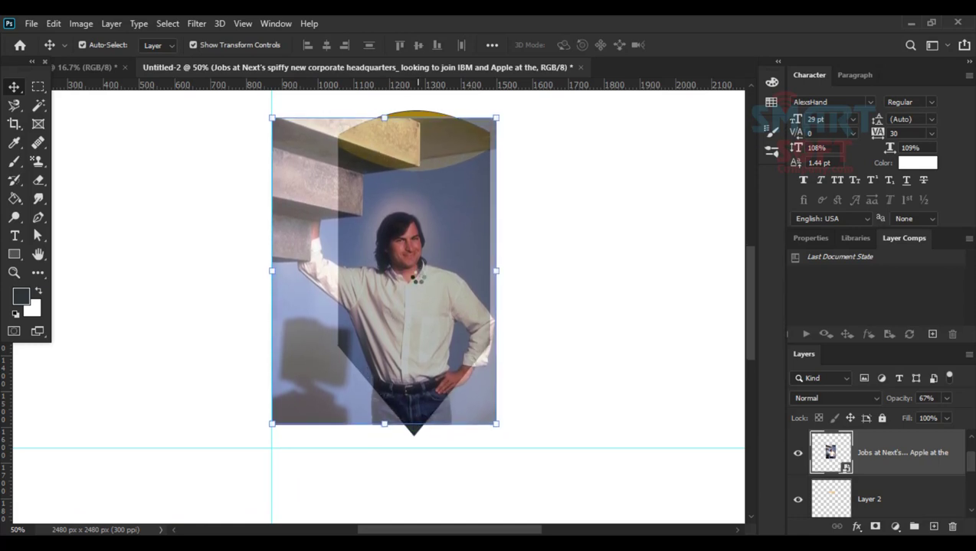
key(Up)
key(Up)
key(Up)
key(Up)
key(Up)
key(Up)
key(Up)
key(Up)
key(Up)
key(Up)
key(Up)
key(Up)
key(Up)
key(Up)
key(Up)
key(Up)
key(Up)
key(Up)
key(Up)
key(Up)
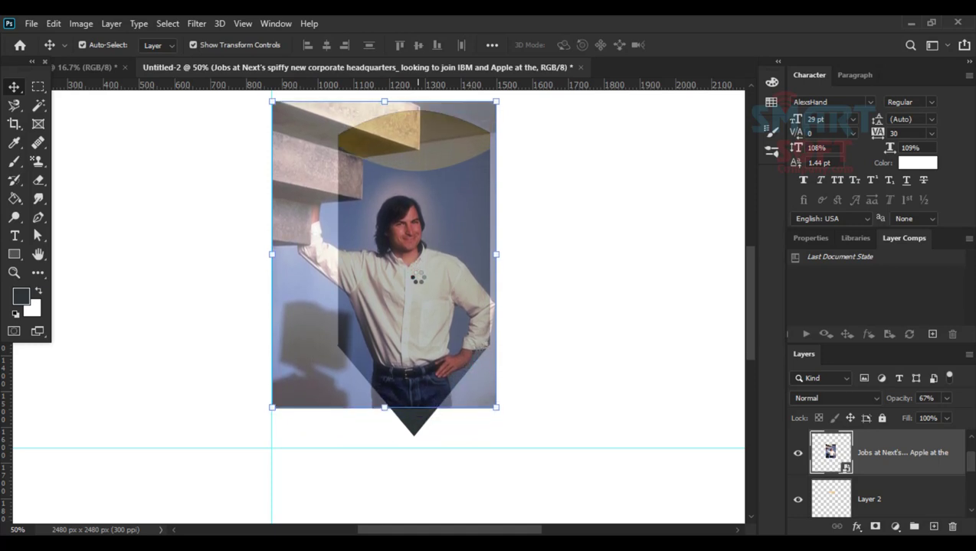
key(Up)
key(Up)
key(Up)
key(Up)
key(Up)
key(Up)
key(Up)
key(Up)
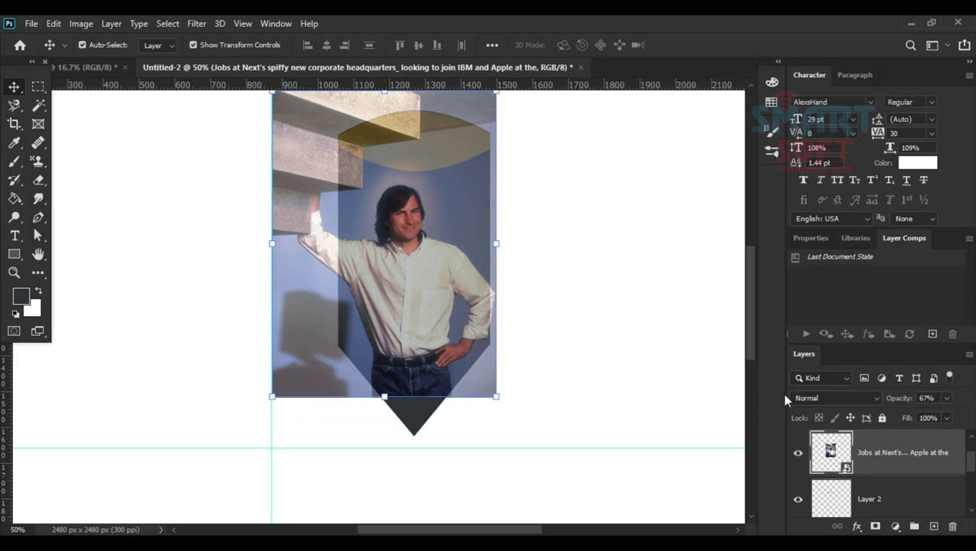
scroll(846, 471, down, 1)
key(ctrl)
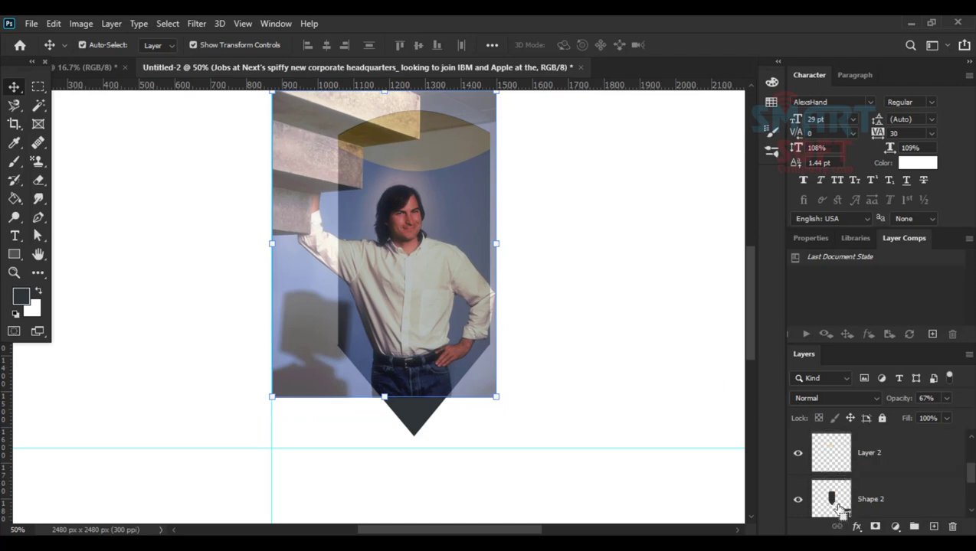
click(838, 506)
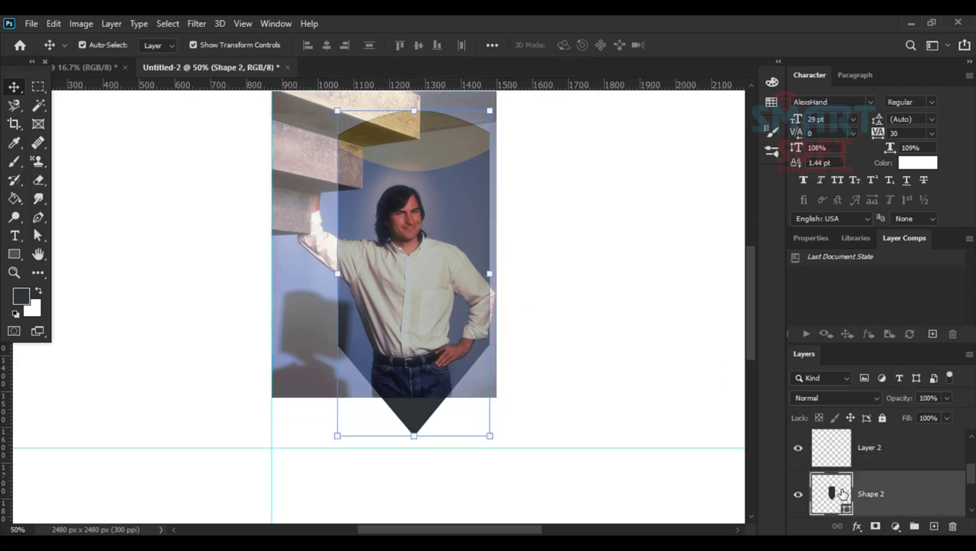
scroll(856, 488, up, 2)
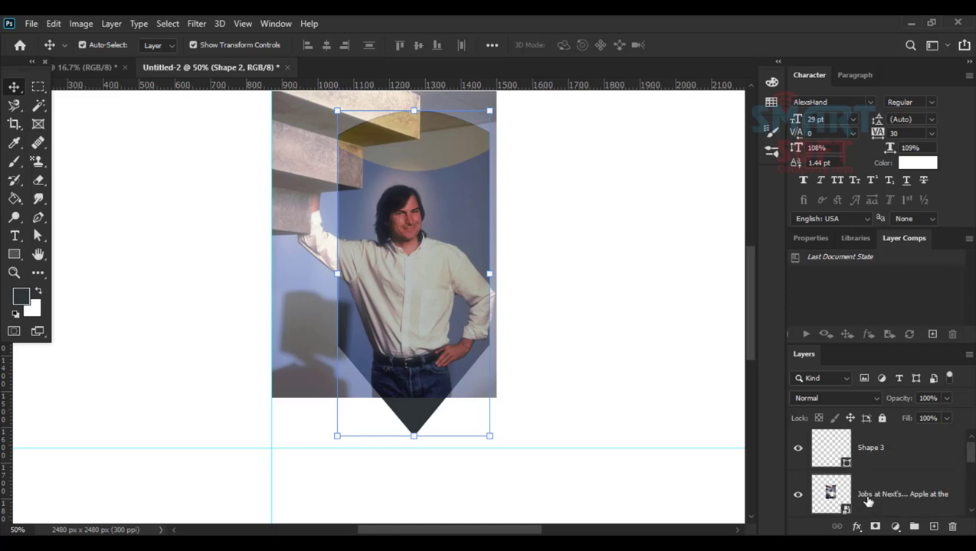
click(867, 498)
scroll(877, 498, down, 1)
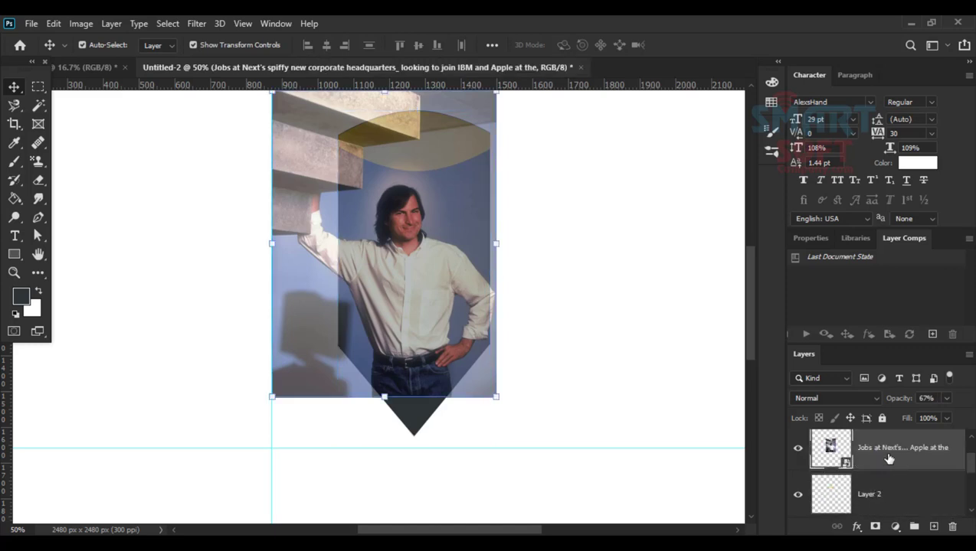
key(ctrl)
key(ctrl+n)
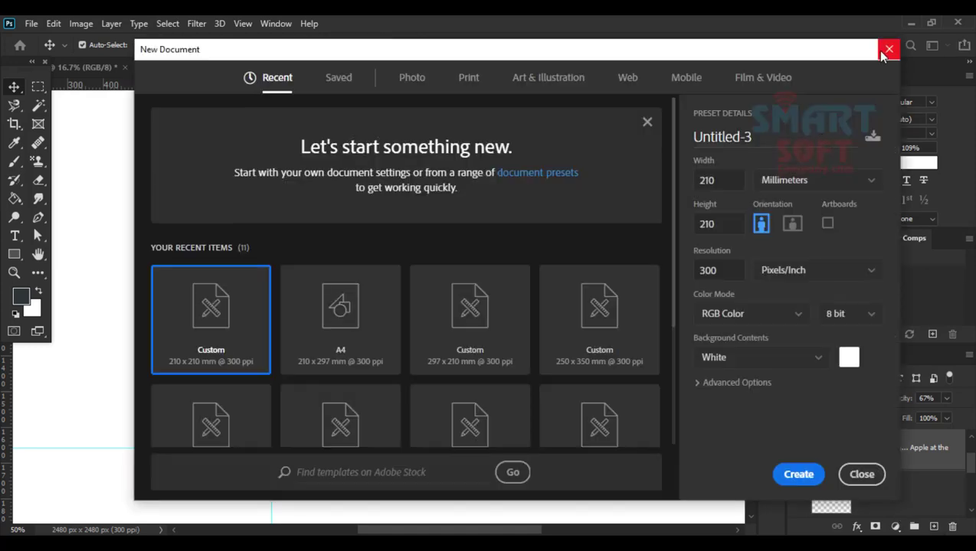
click(889, 49)
Try merging the photo with a new empty layer to rasterize it, and undo the merge.
click(933, 527)
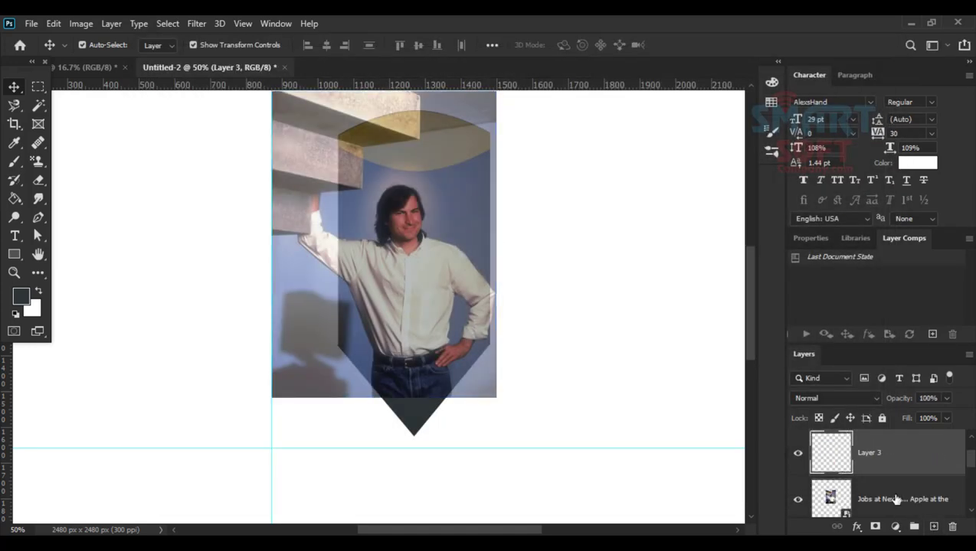
key(ctrl+e)
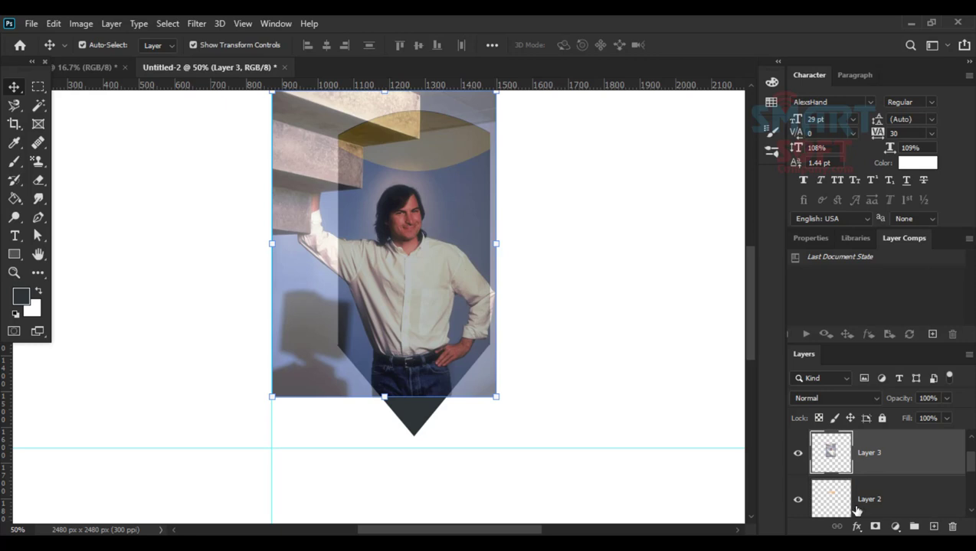
scroll(856, 507, down, 1)
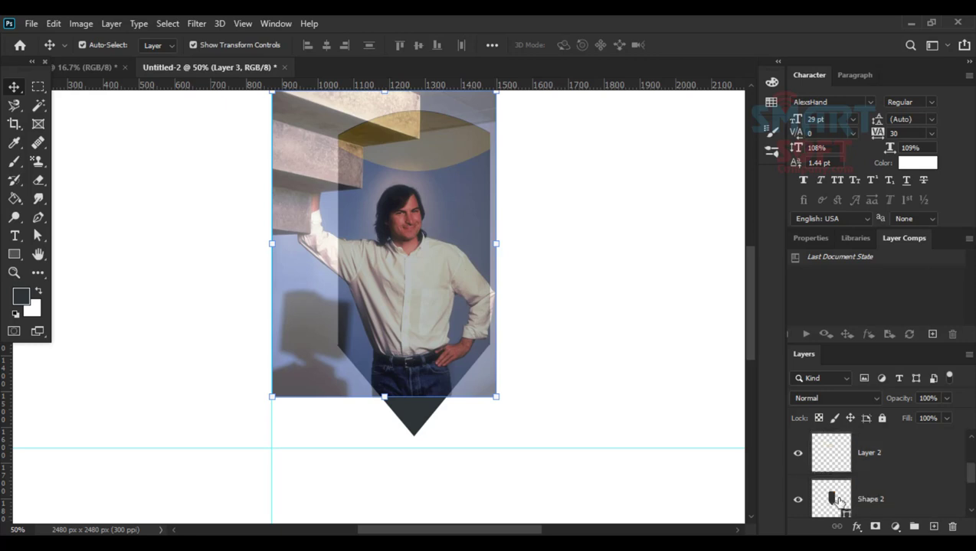
key(ctrl+z)
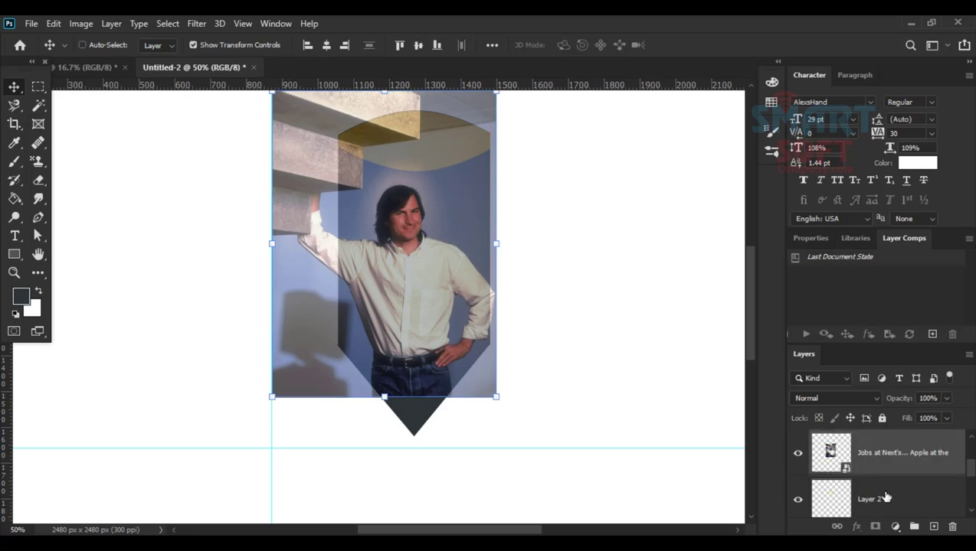
Set the photo's opacity to 100% and merge it with the yellow Layer 2 beneath it.
click(947, 399)
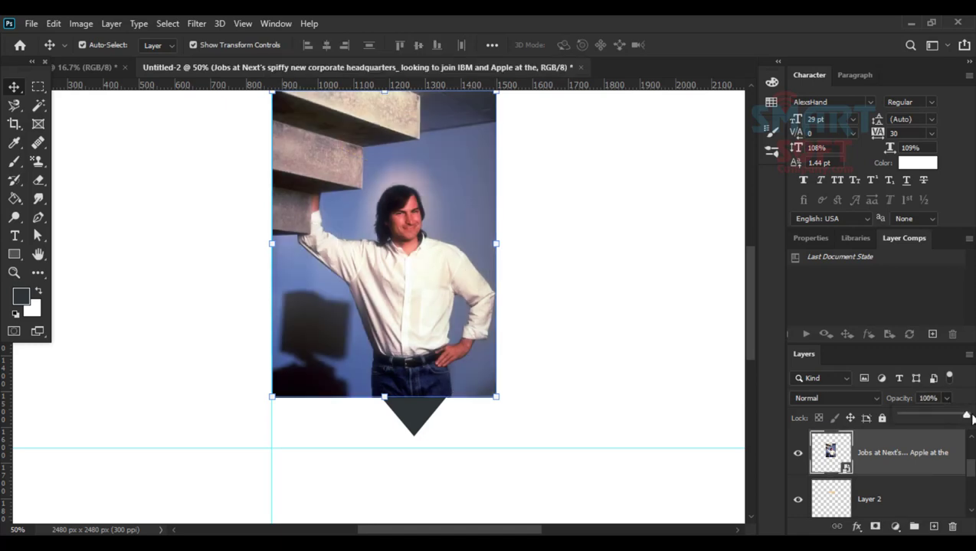
click(728, 21)
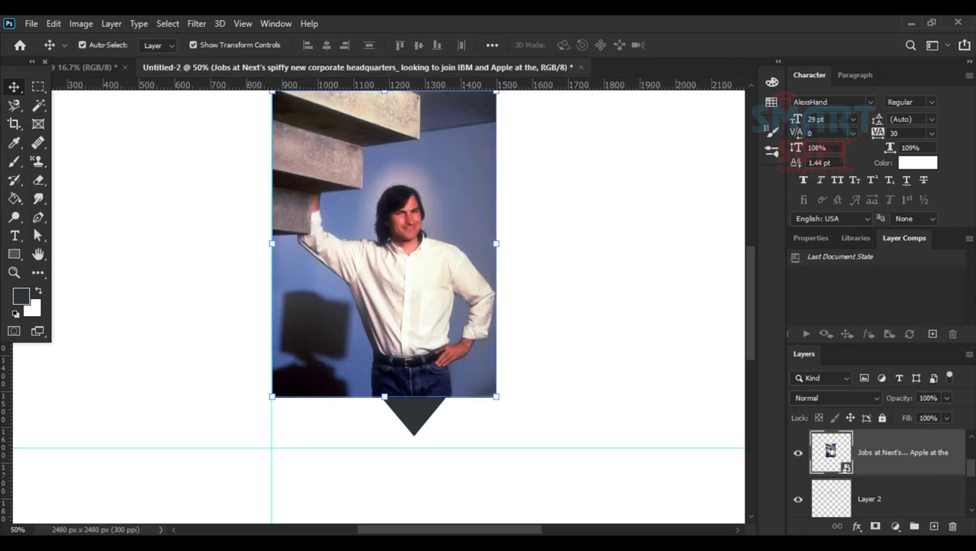
click(889, 512)
click(865, 469)
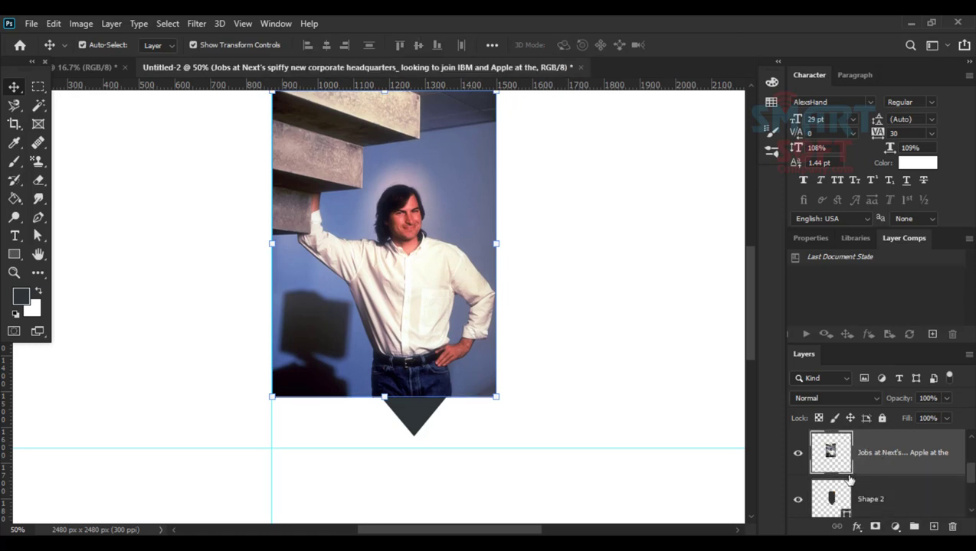
Crop the photo to the arched, pointed shape by deleting everything outside the Shape 2 outline, and deselect.
ctrl+click(831, 498)
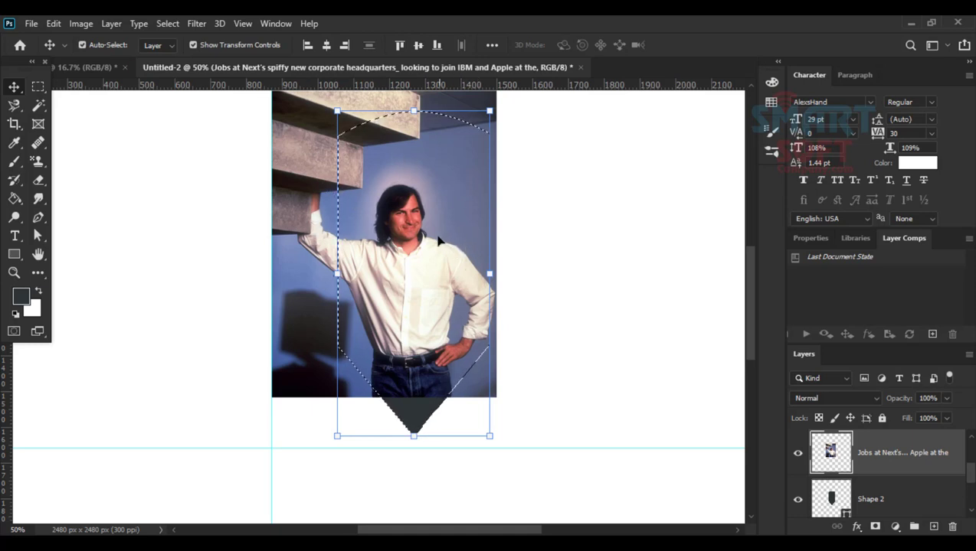
right_click(427, 189)
click(50, 89)
click(37, 87)
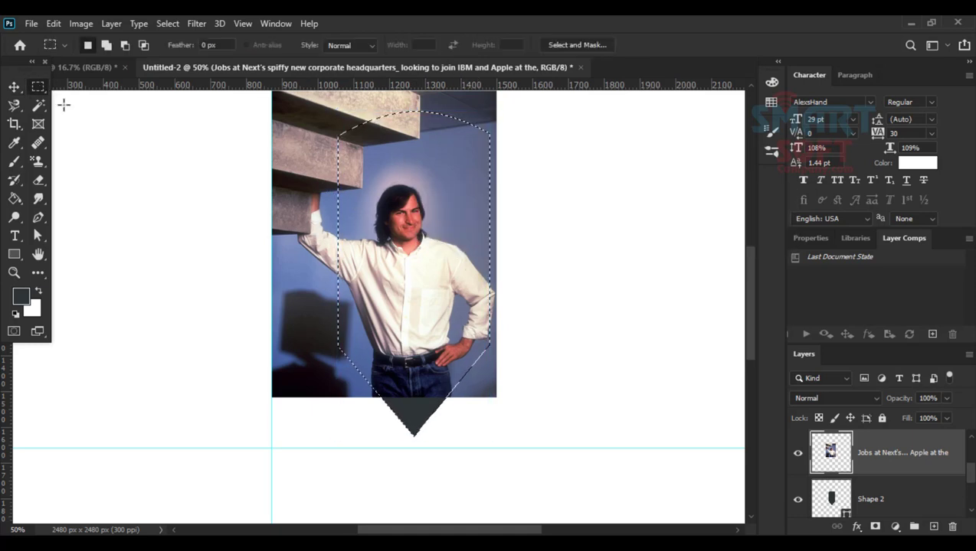
right_click(386, 185)
click(422, 202)
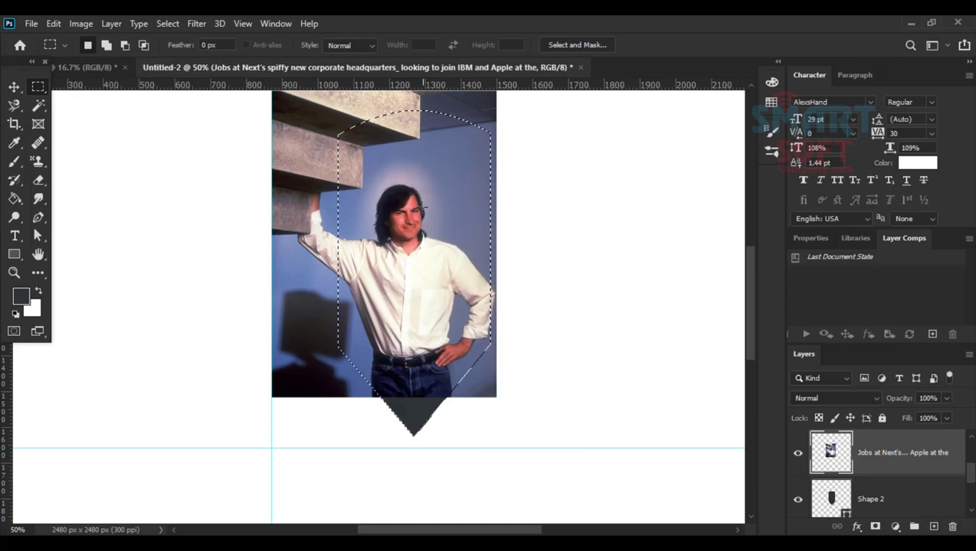
key(Delete)
key(ctrl+d)
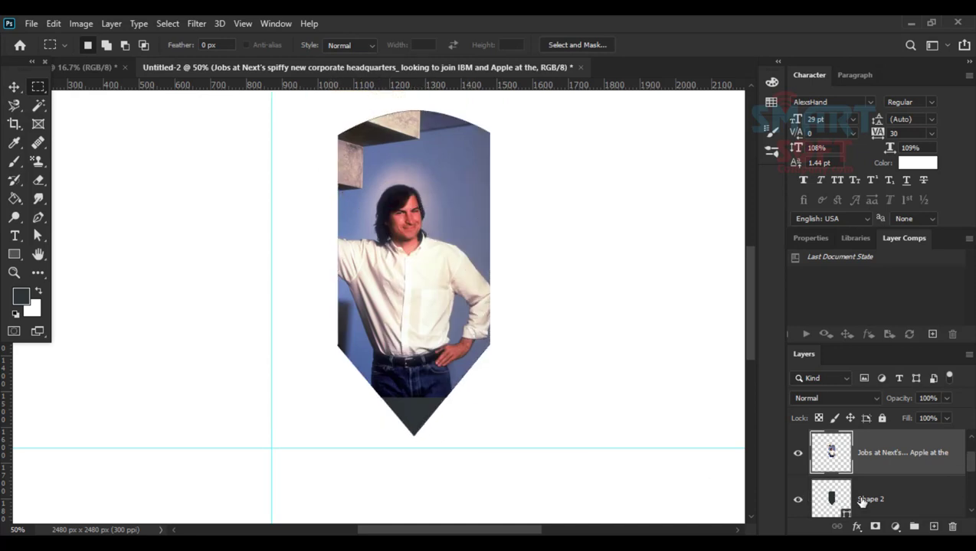
Check Layer 3 for content by loading its pixels as a selection.
scroll(858, 490, up, 2)
scroll(839, 478, down, 1)
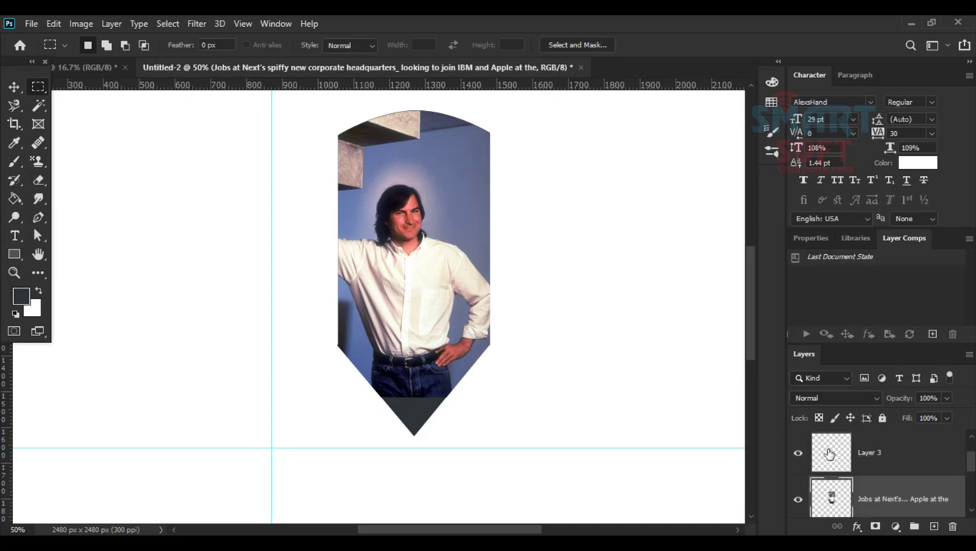
click(828, 454)
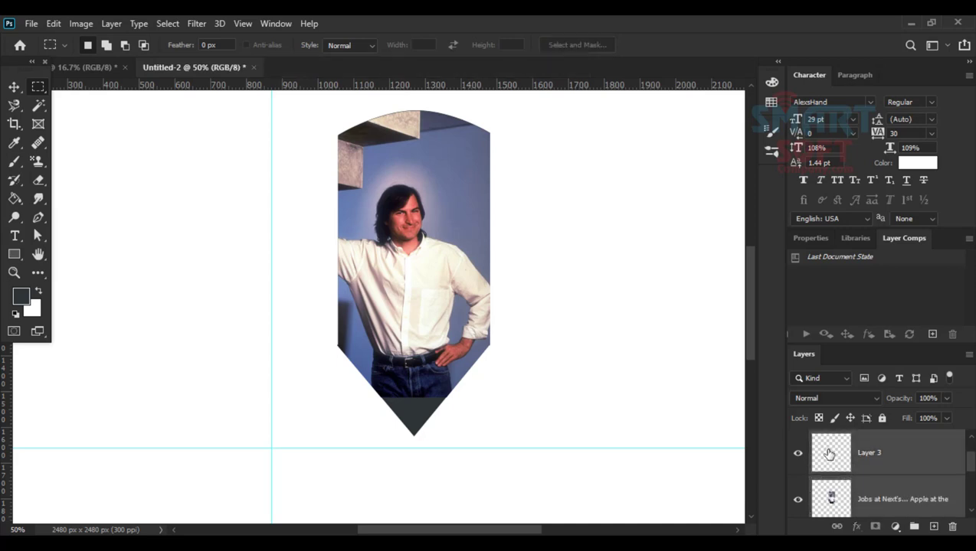
click(833, 496)
ctrl+click(829, 450)
key(Return)
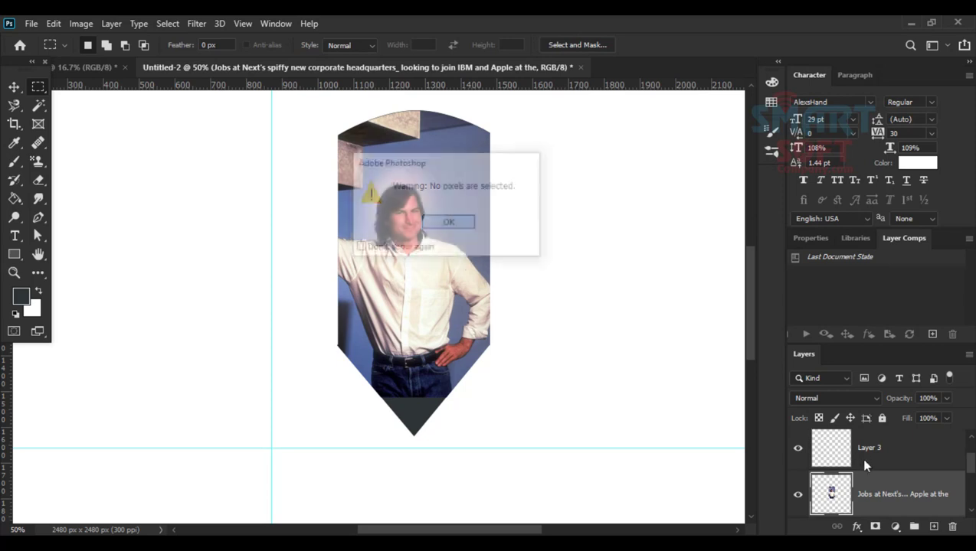
Hide the cropped photo layer so that only the dark shape beneath it shows.
scroll(854, 469, up, 1)
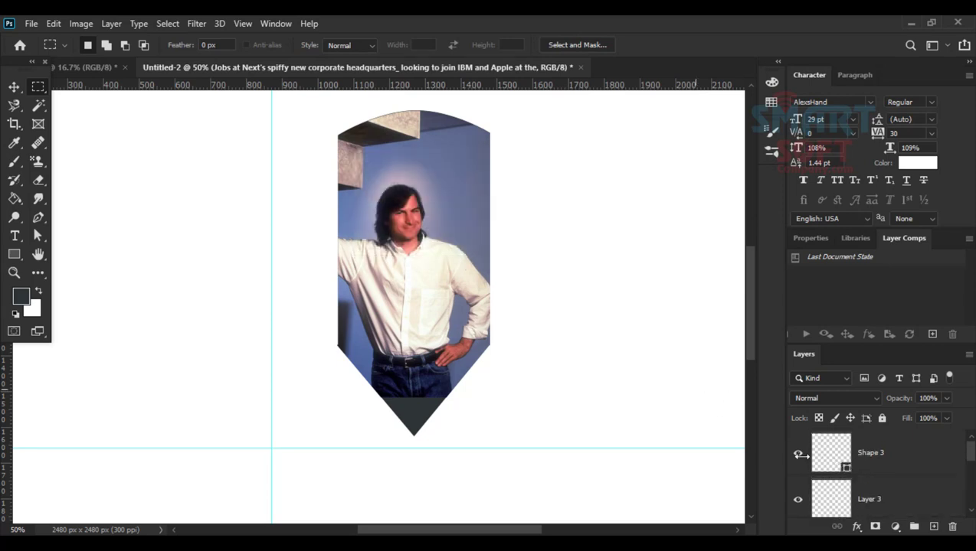
scroll(841, 455, down, 1)
click(797, 500)
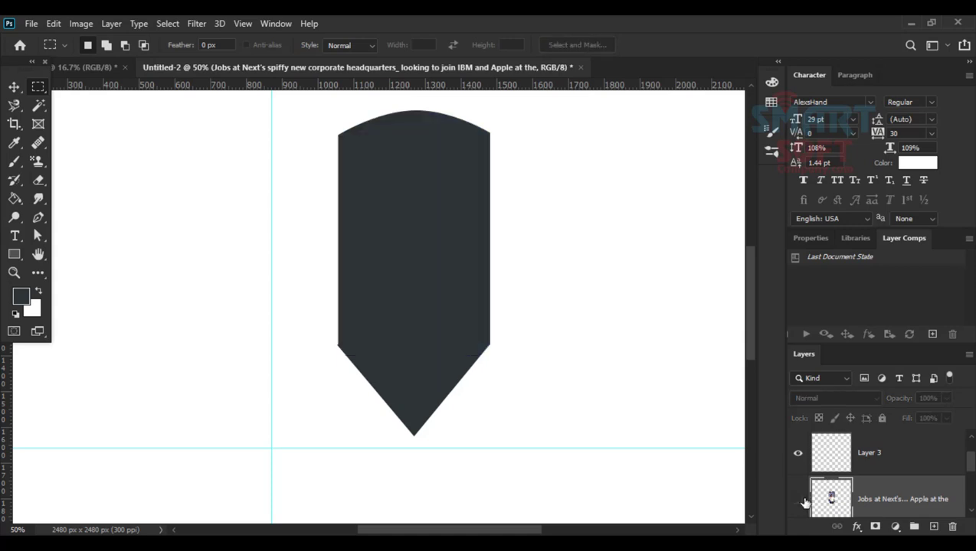
click(17, 88)
scroll(876, 487, down, 3)
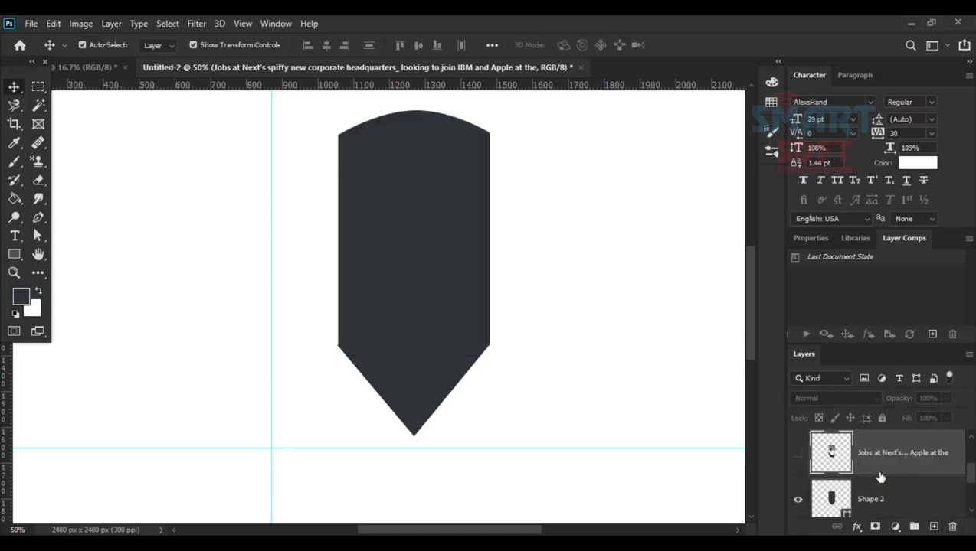
scroll(880, 477, up, 4)
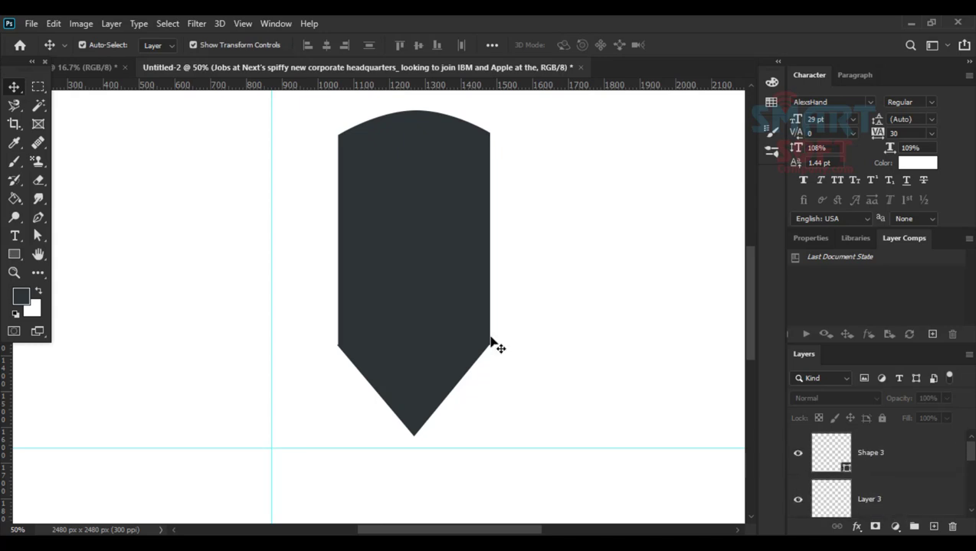
scroll(491, 337, up, 1)
Try moving the dark shape toward the left of the page, and undo the move.
drag(412, 164, 226, 222)
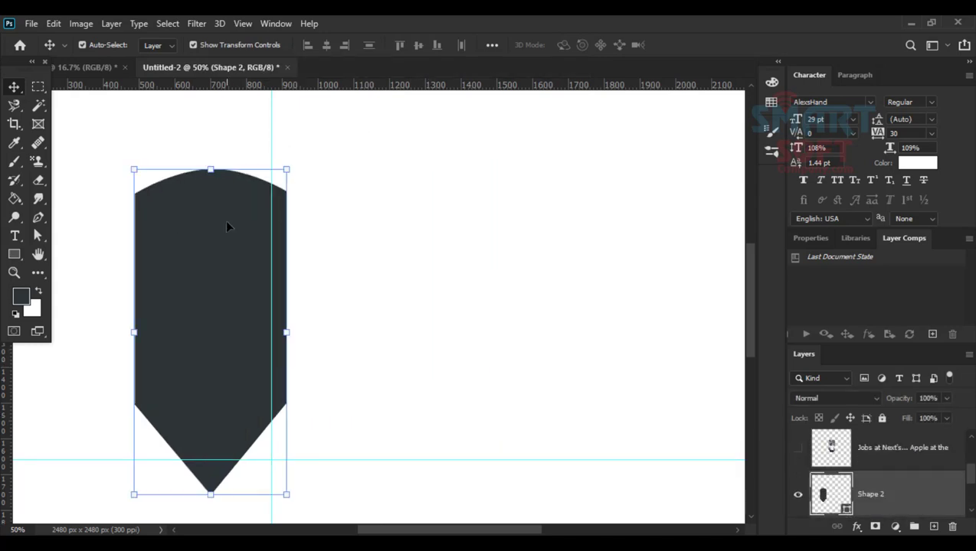
key(ctrl+z)
scroll(863, 496, up, 2)
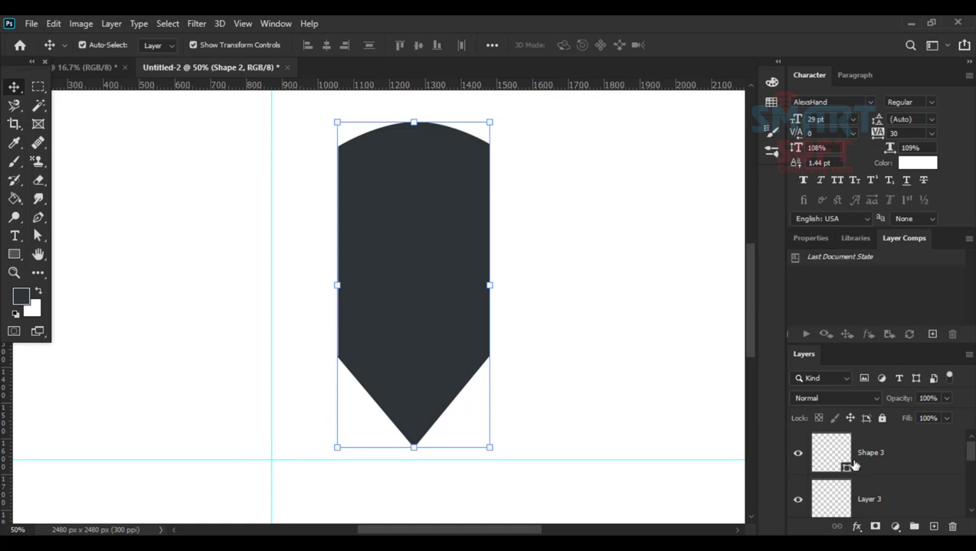
click(809, 457)
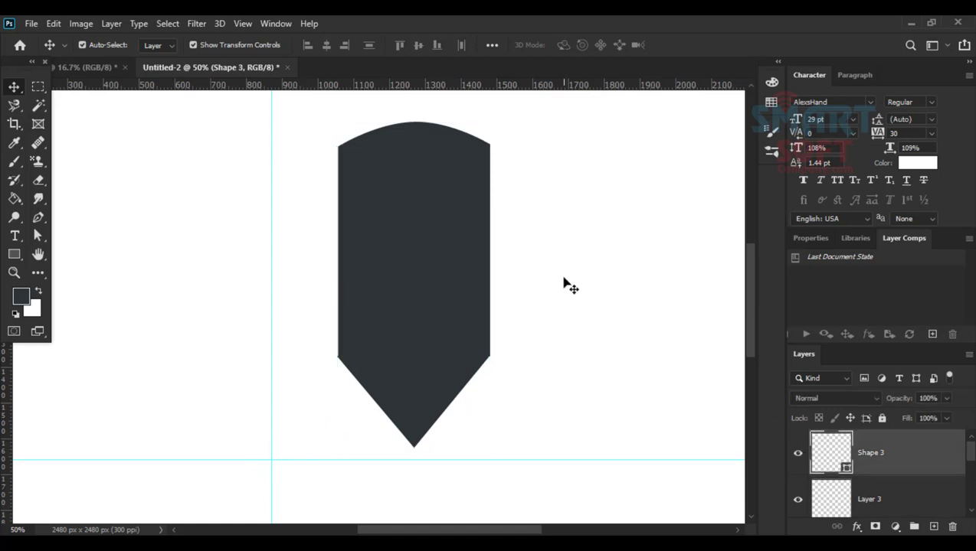
Shift the dark shape left, duplicate it, flip the copy vertically and place it over the upper part of the original.
click(435, 213)
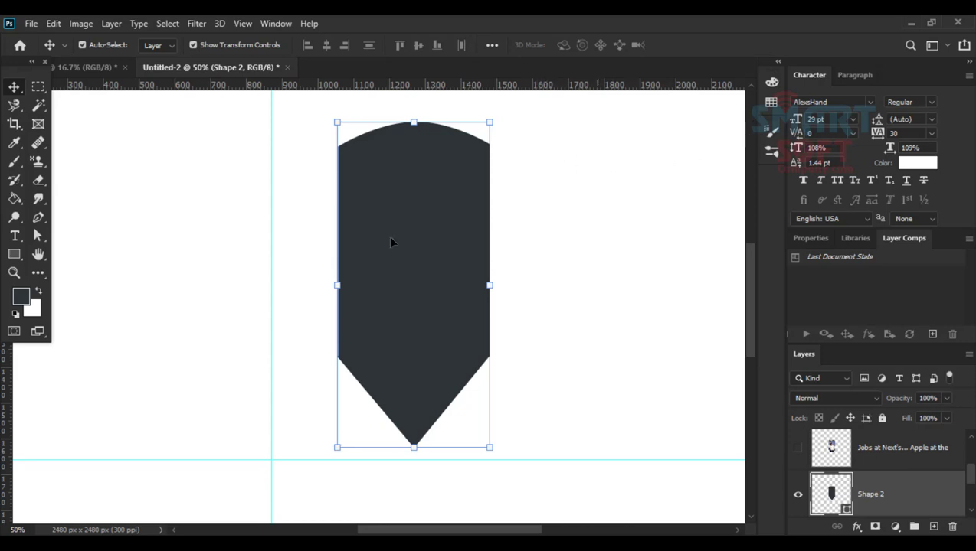
drag(418, 260, 463, 287)
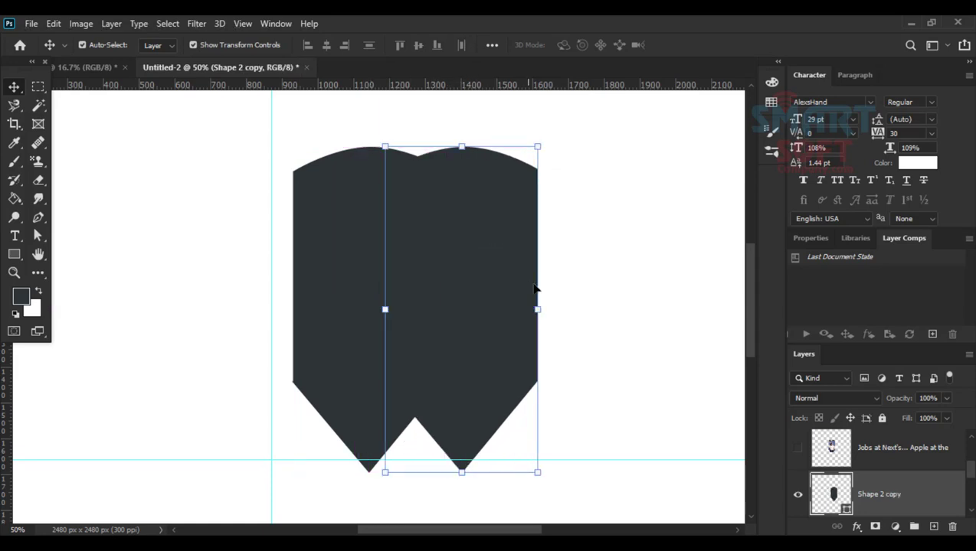
key(ctrl+t)
right_click(501, 370)
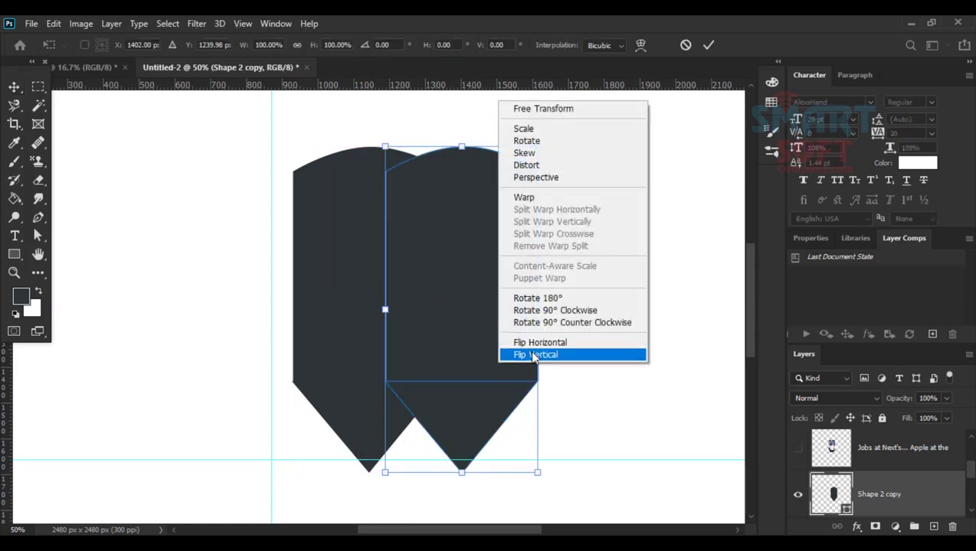
click(523, 353)
drag(446, 264, 416, 89)
key(Return)
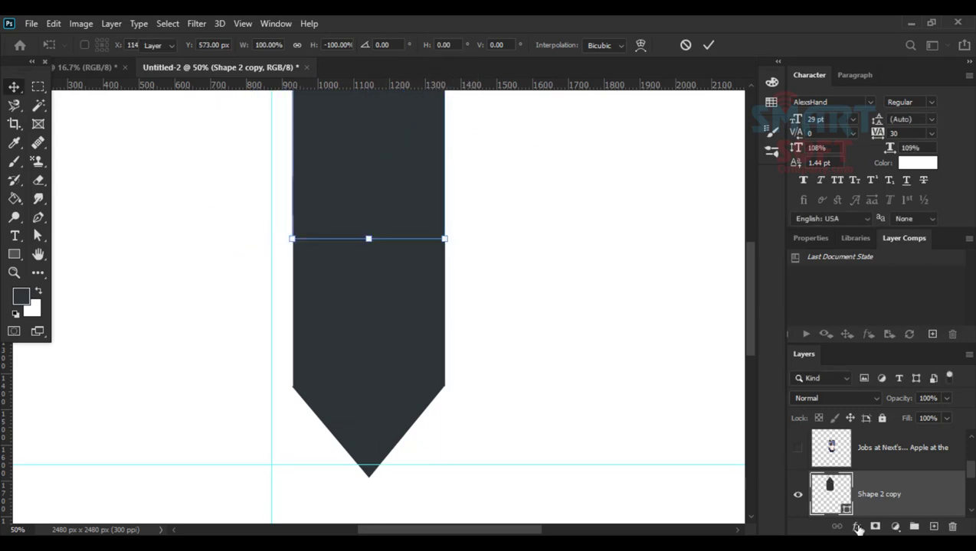
Rasterize the flipped shape copy by merging it with a new empty layer.
click(933, 527)
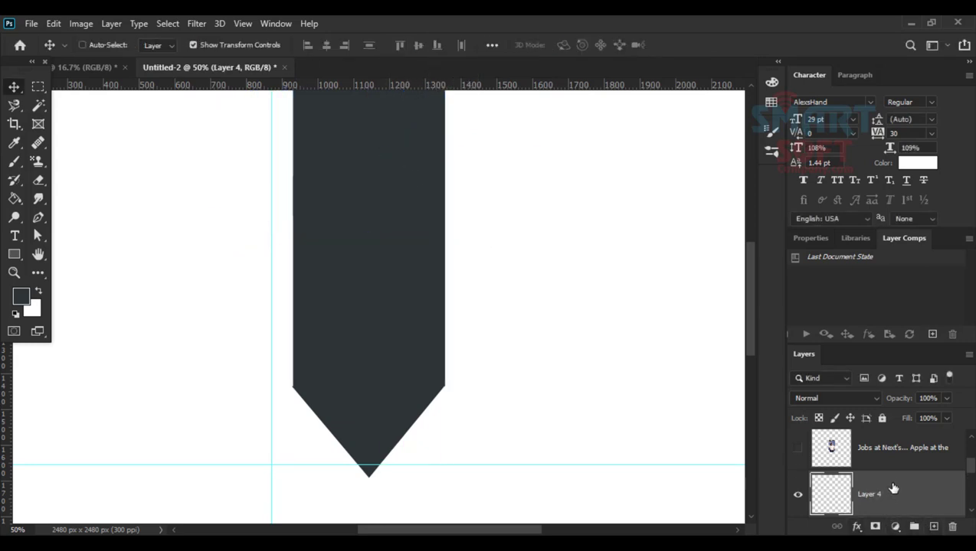
scroll(875, 488, down, 1)
shift+click(873, 495)
key(ctrl+e)
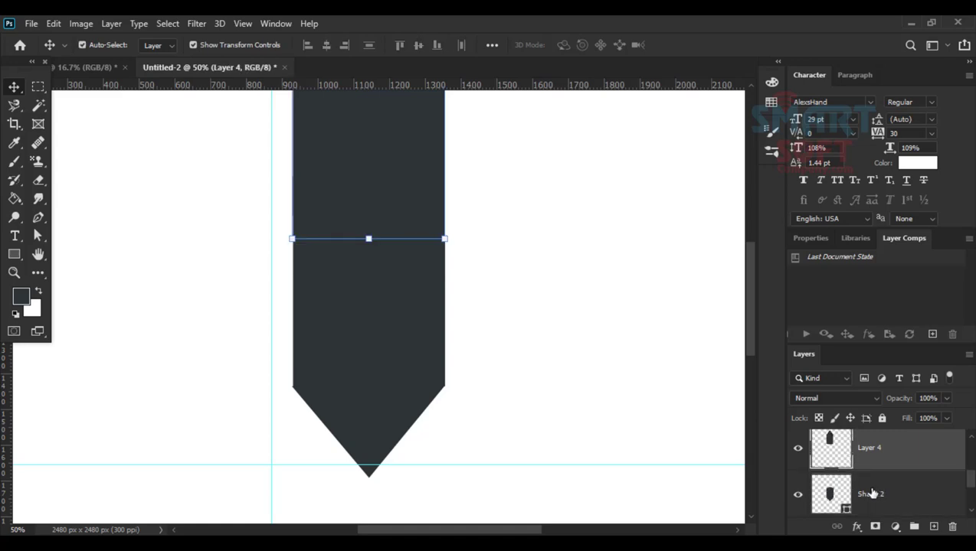
Trim the flipped copy to its overlap with the original dark shape by deleting everything outside that shape's outline, and deselect.
ctrl+click(834, 501)
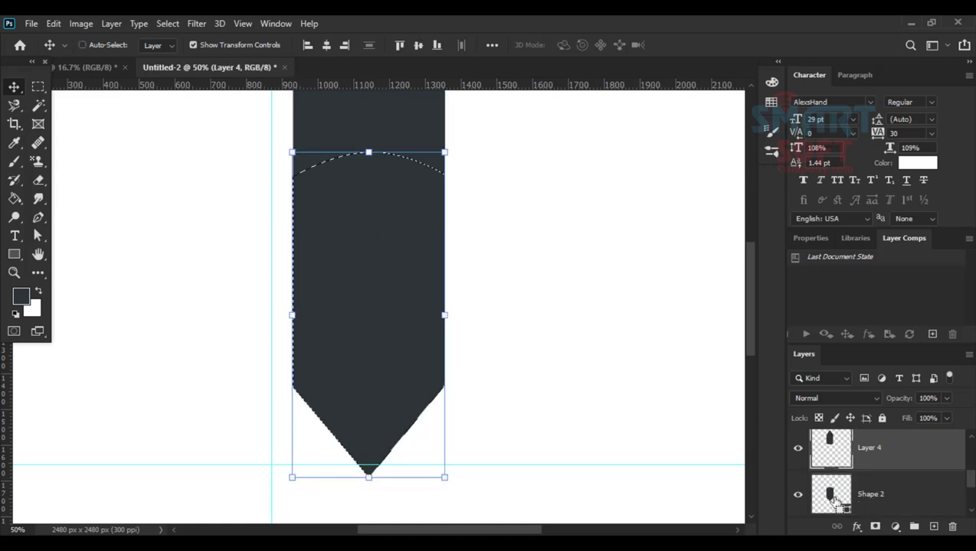
right_click(383, 194)
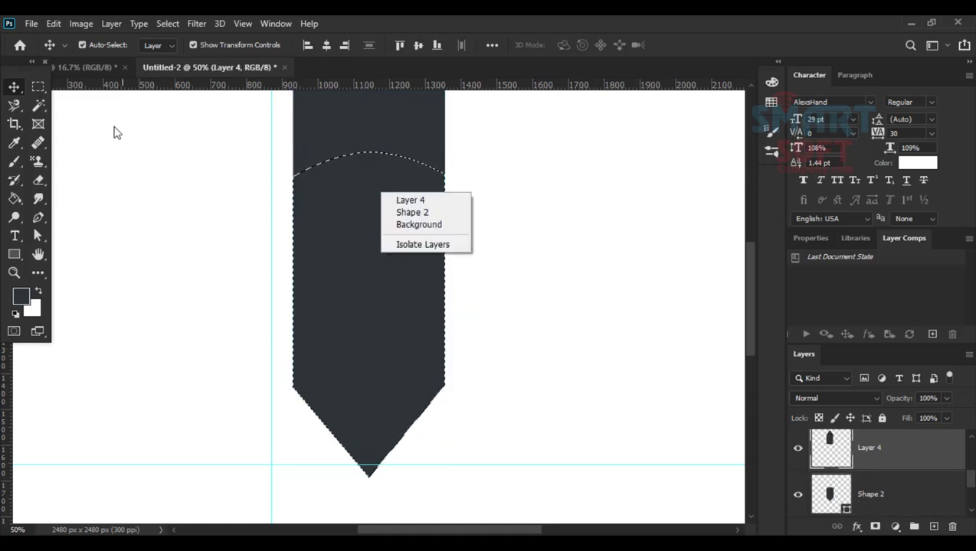
click(40, 90)
right_click(356, 186)
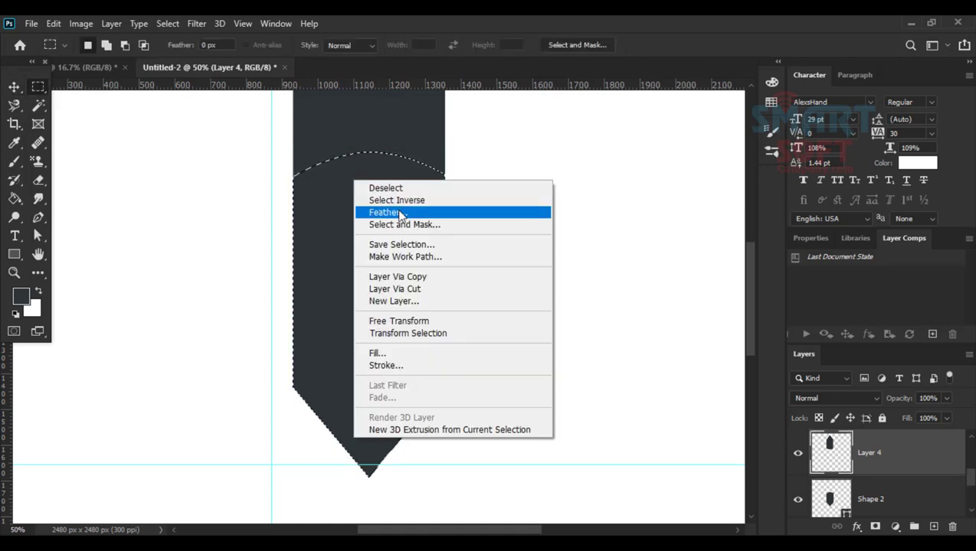
click(398, 201)
key(Delete)
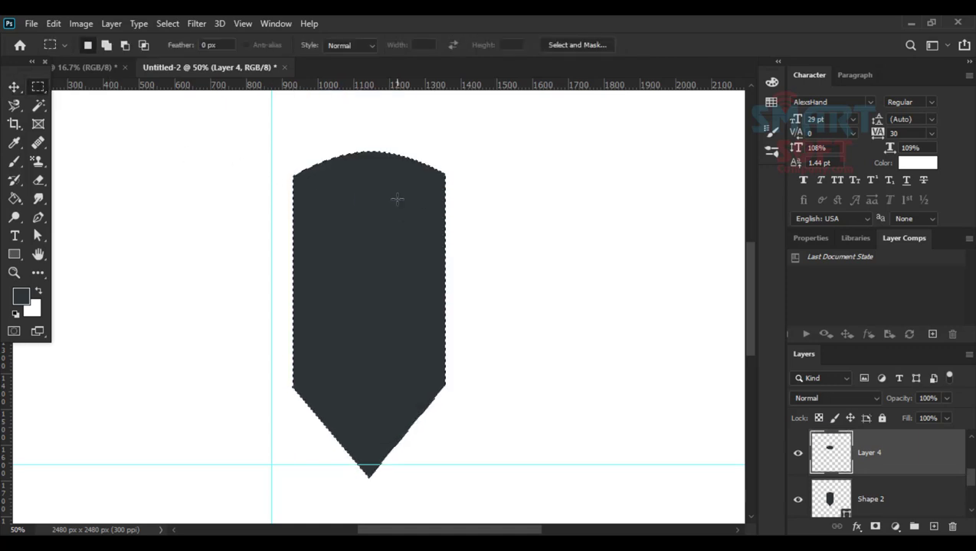
key(ctrl+d)
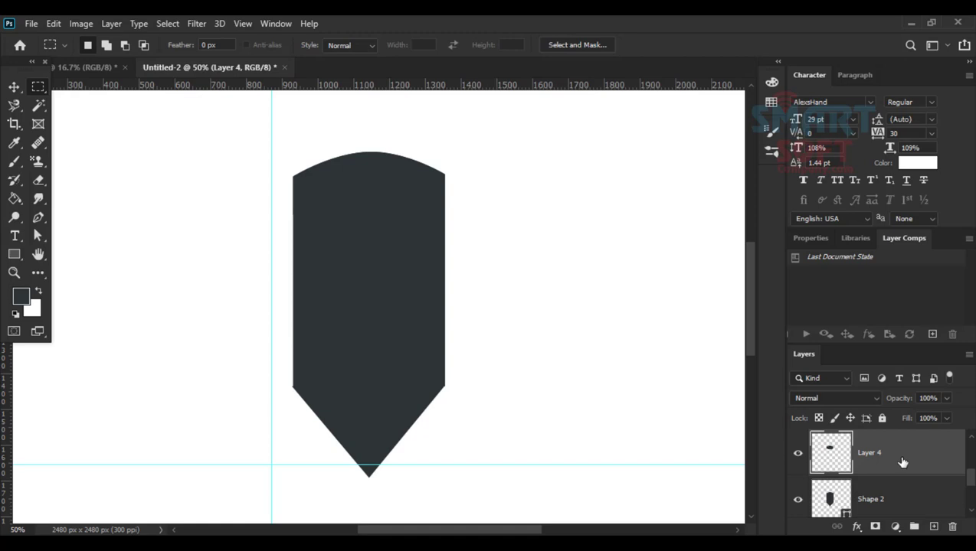
Add a Color Overlay effect in red ff0000 to the trimmed lens-shaped piece.
click(856, 526)
click(873, 462)
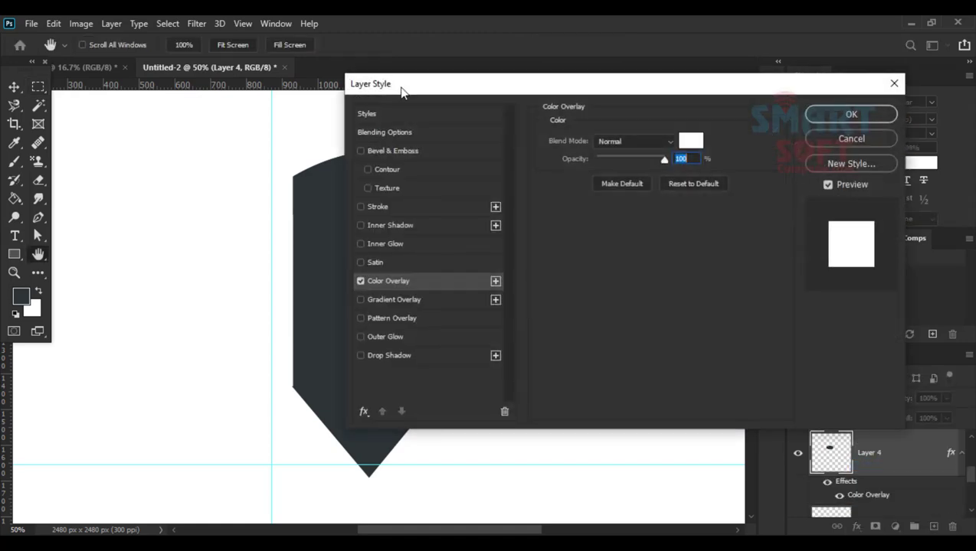
drag(400, 90, 630, 89)
click(919, 140)
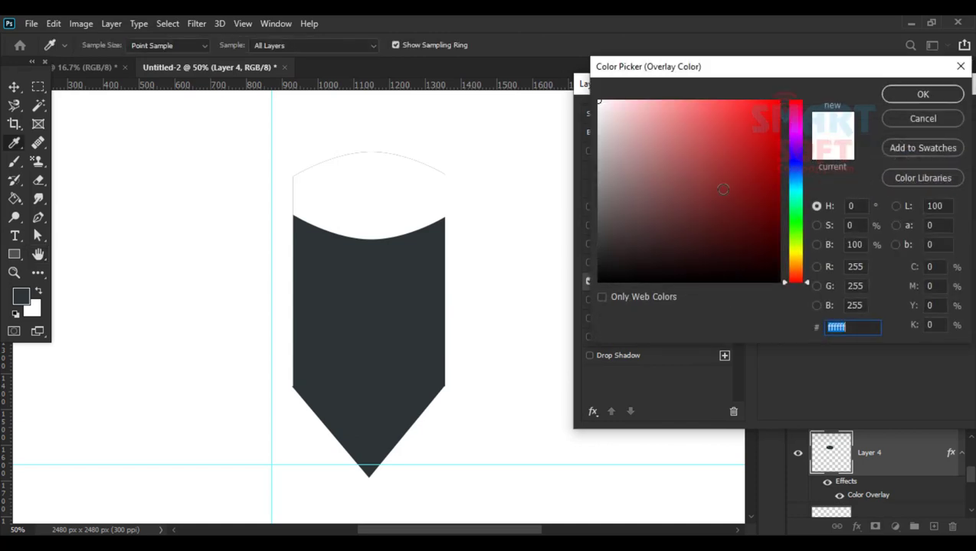
text(ff0000)
click(923, 95)
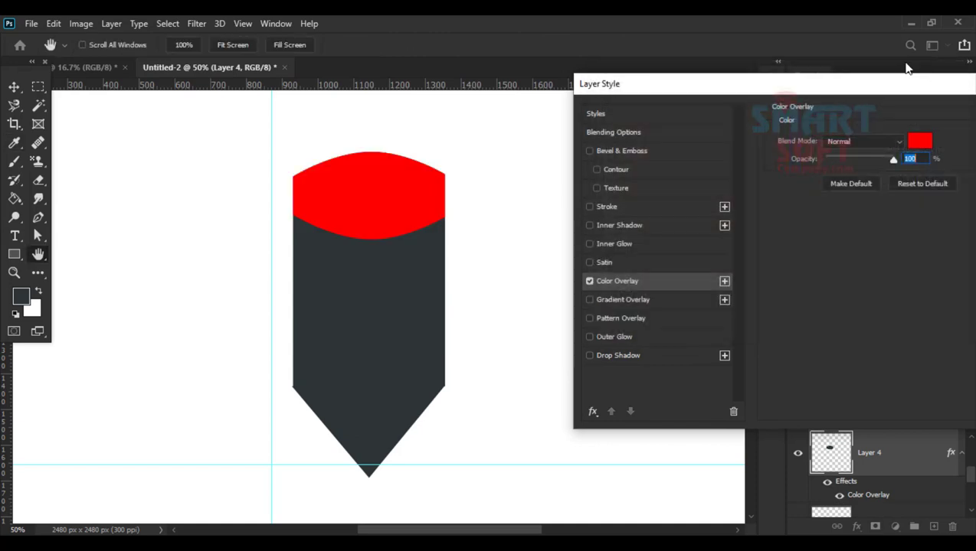
Change the lens piece's overlay colour to yellow ffcc00 and apply the layer style.
drag(891, 86, 775, 65)
click(812, 126)
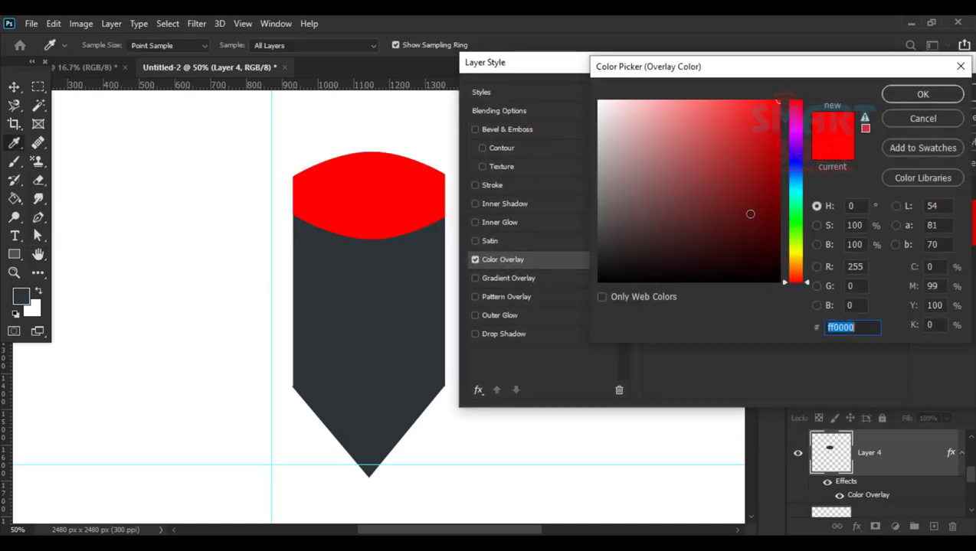
click(765, 207)
drag(795, 210, 796, 237)
drag(760, 158, 781, 100)
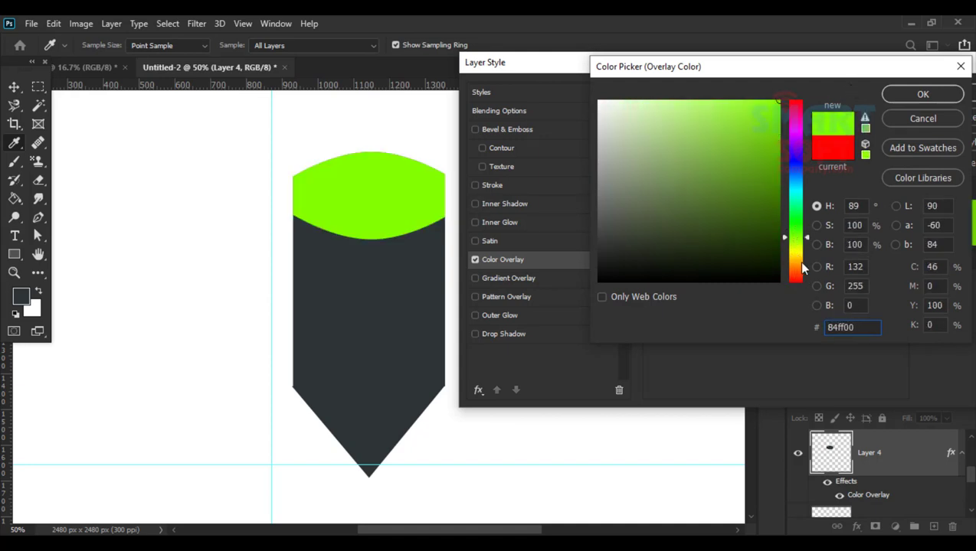
click(802, 269)
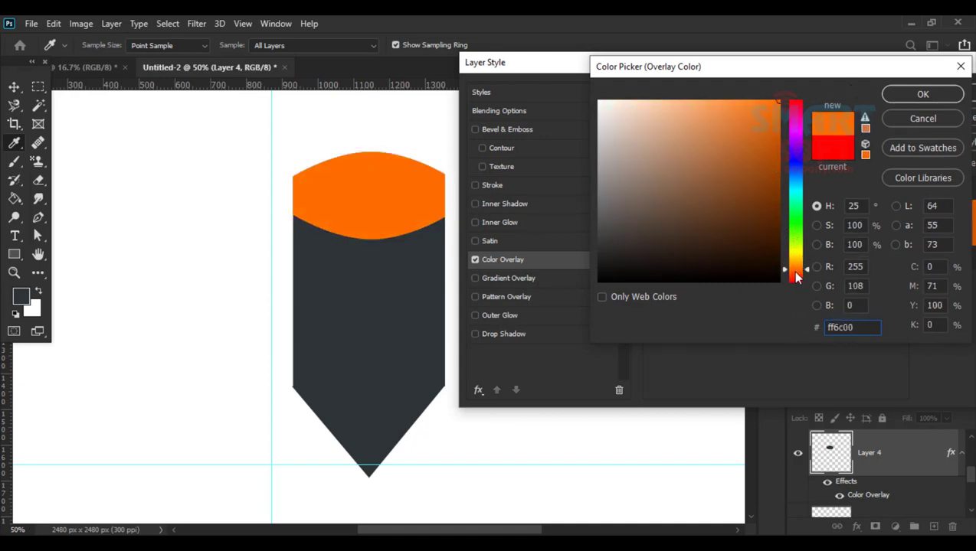
drag(796, 278, 797, 265)
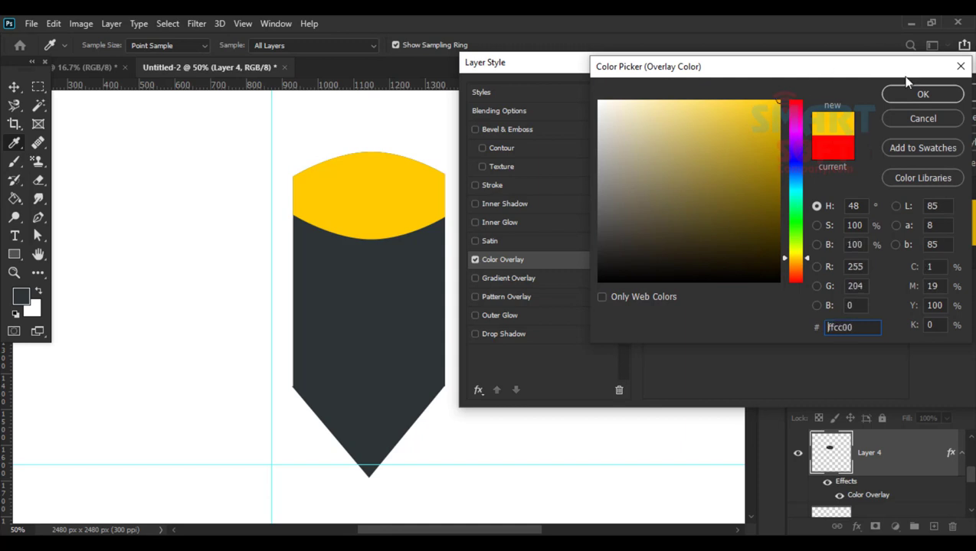
click(922, 94)
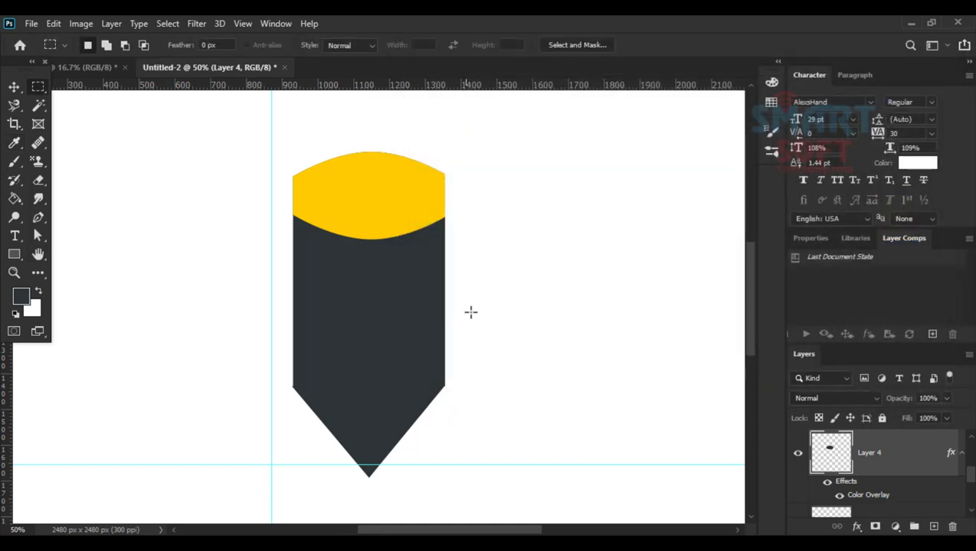
Collapse the lens layer's effects list and show the hidden photo layer again.
scroll(497, 314, down, 5)
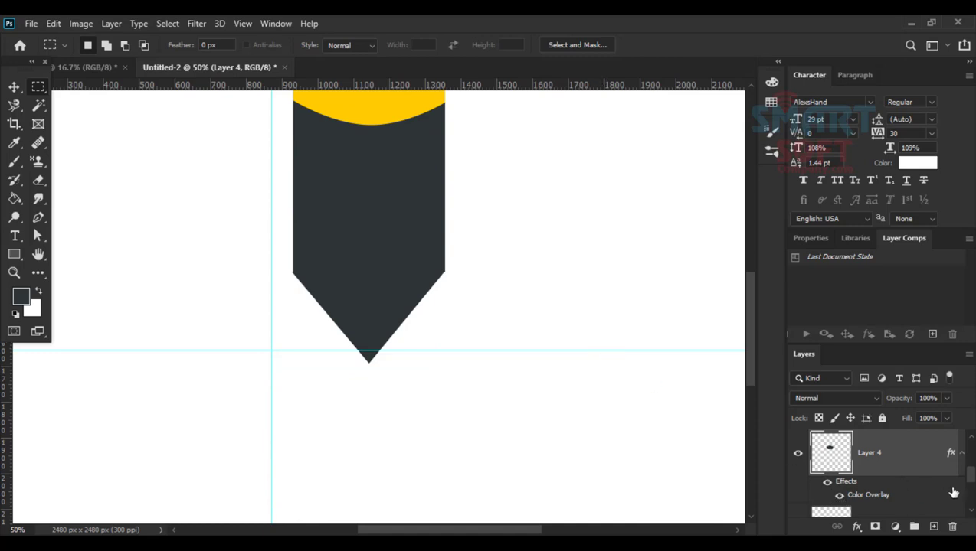
click(962, 457)
scroll(932, 476, down, 1)
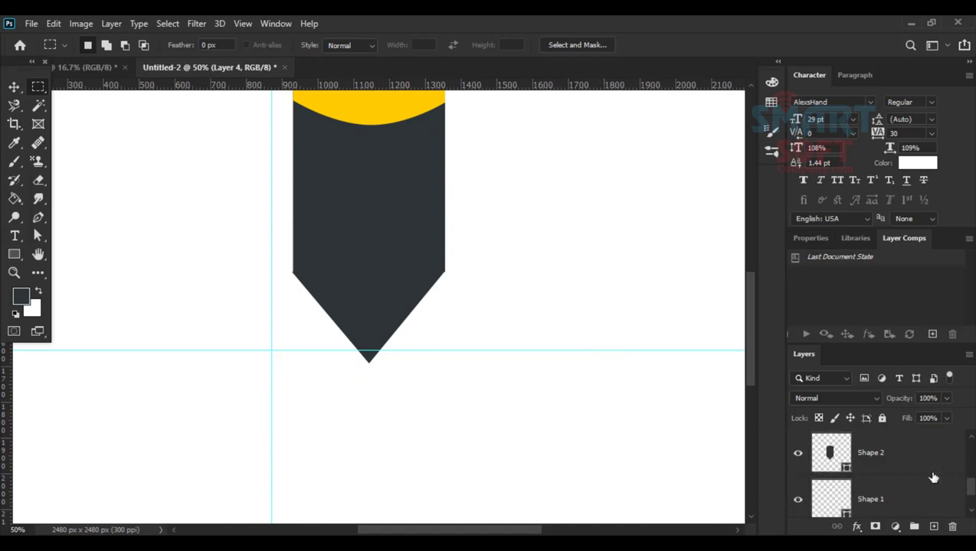
scroll(896, 483, down, 1)
scroll(894, 482, up, 3)
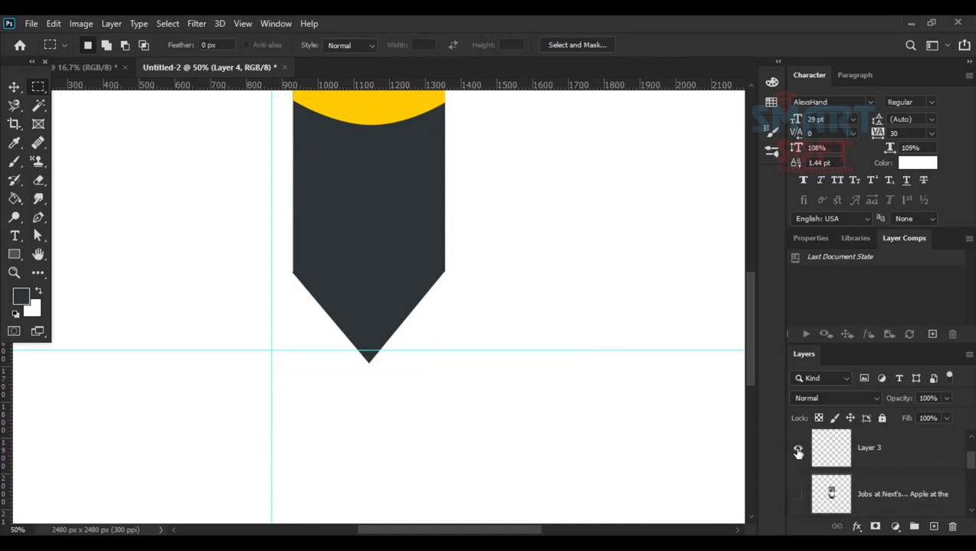
click(797, 493)
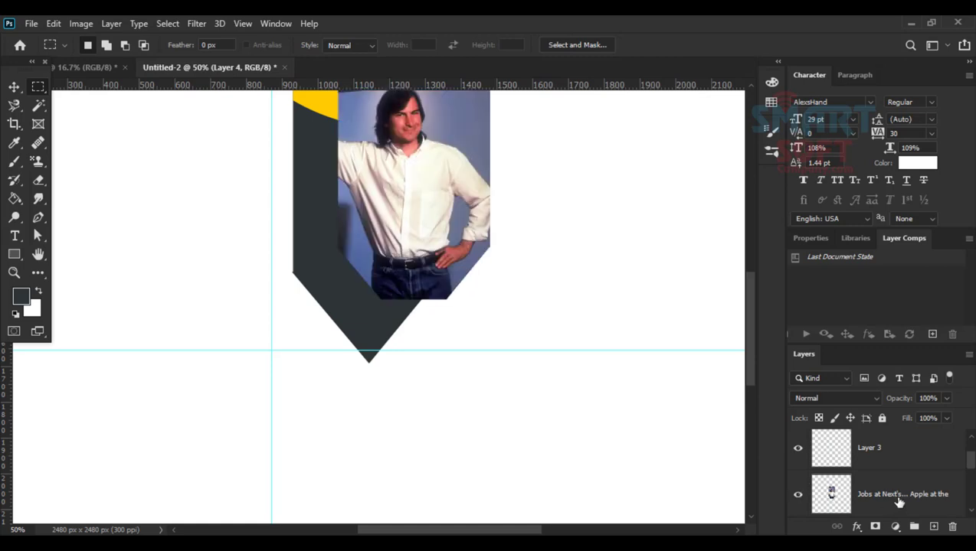
Move the cropped photo onto the dark shape so that their arched tops and side edges line up.
click(899, 497)
scroll(276, 223, up, 3)
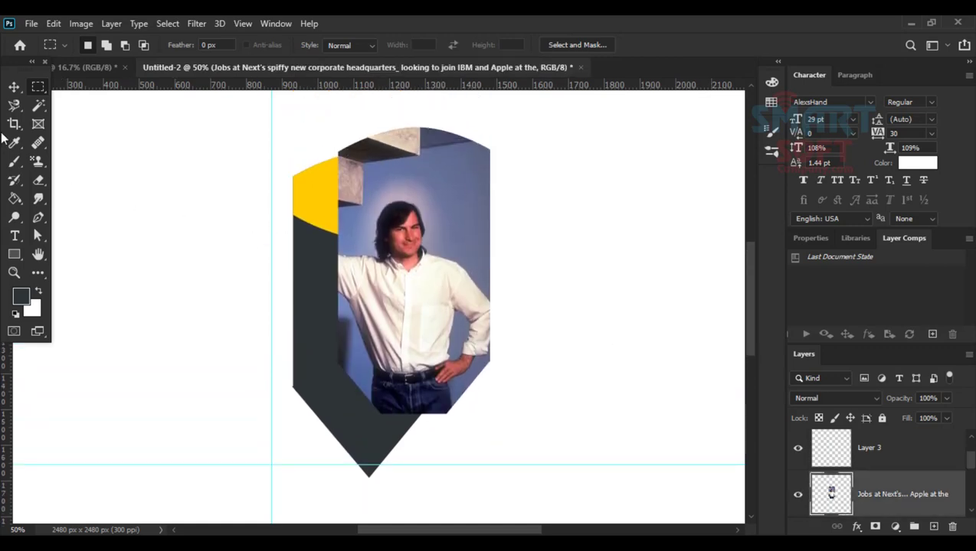
click(15, 88)
drag(397, 244, 351, 267)
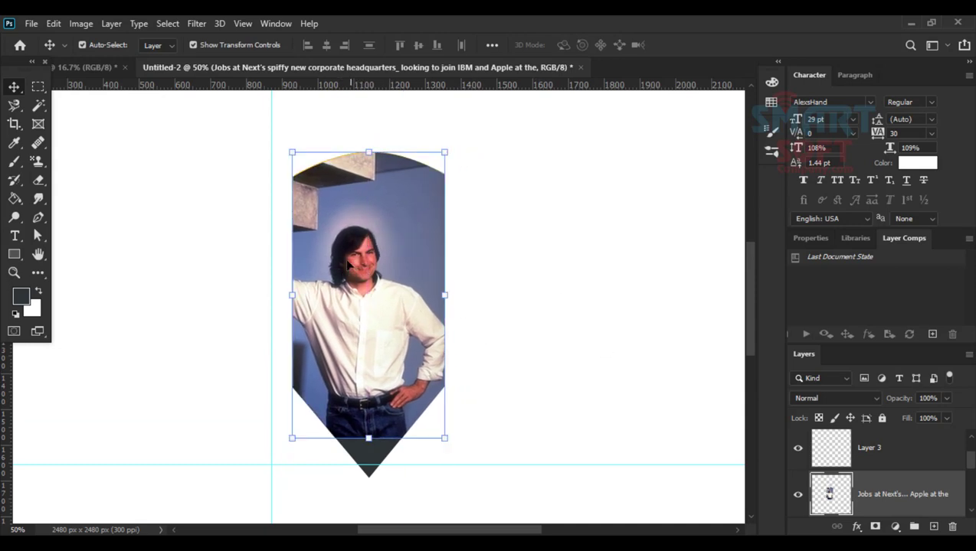
Move the yellow lens layer above the photo layer in the stacking order, and deselect all layers.
scroll(861, 473, up, 1)
scroll(860, 475, down, 3)
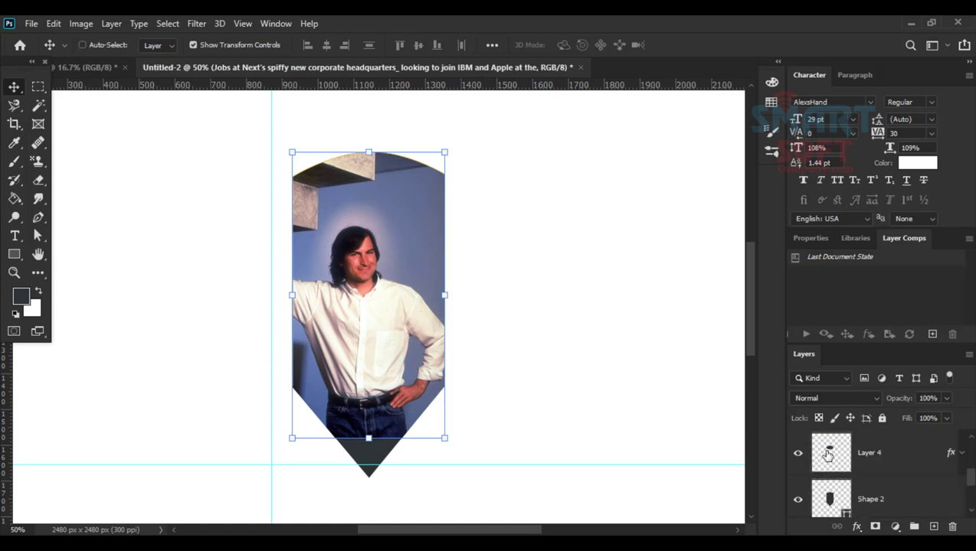
ctrl+click(827, 455)
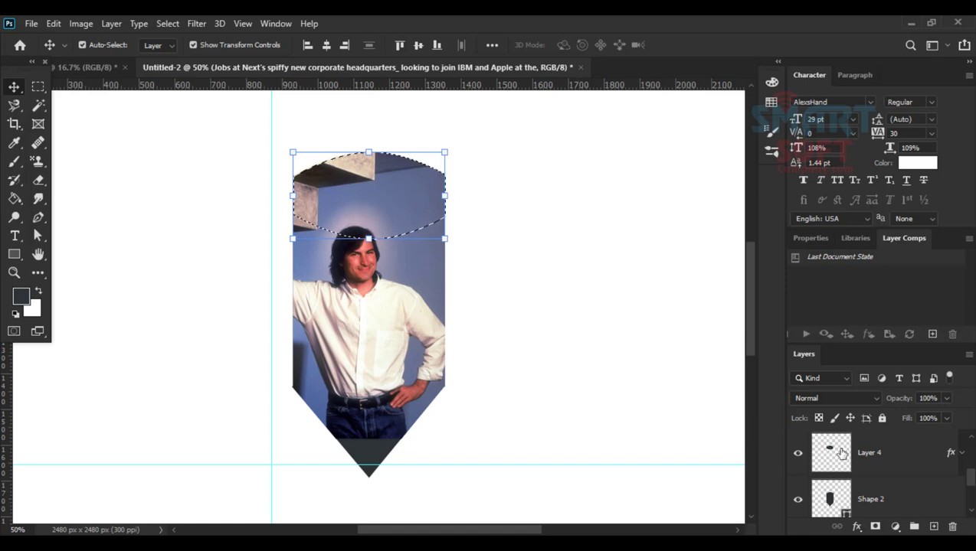
key(ctrl+d)
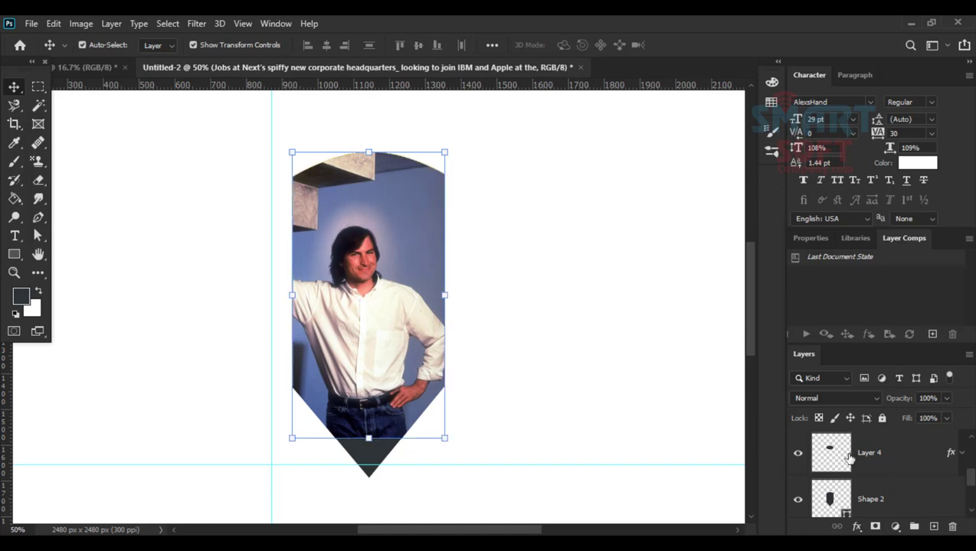
drag(849, 457, 865, 472)
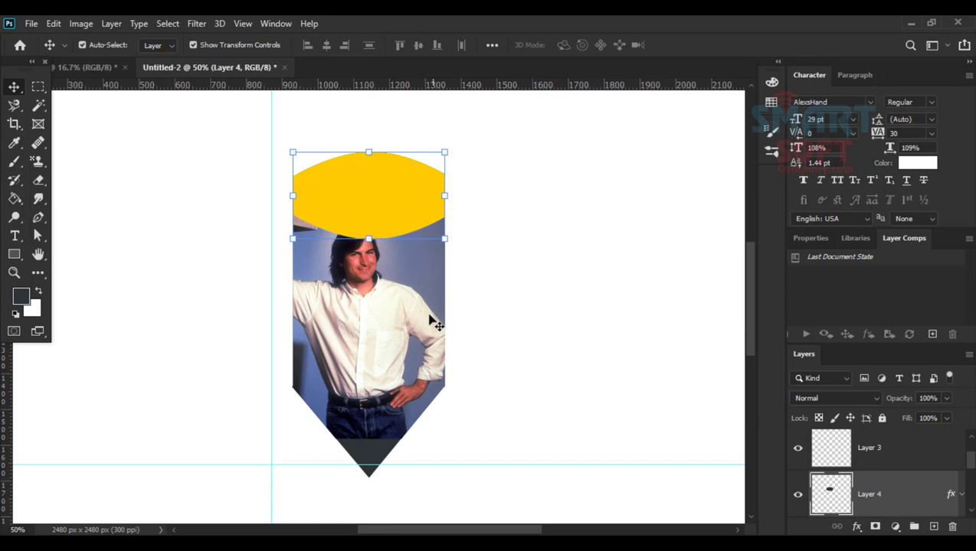
click(431, 322)
click(470, 386)
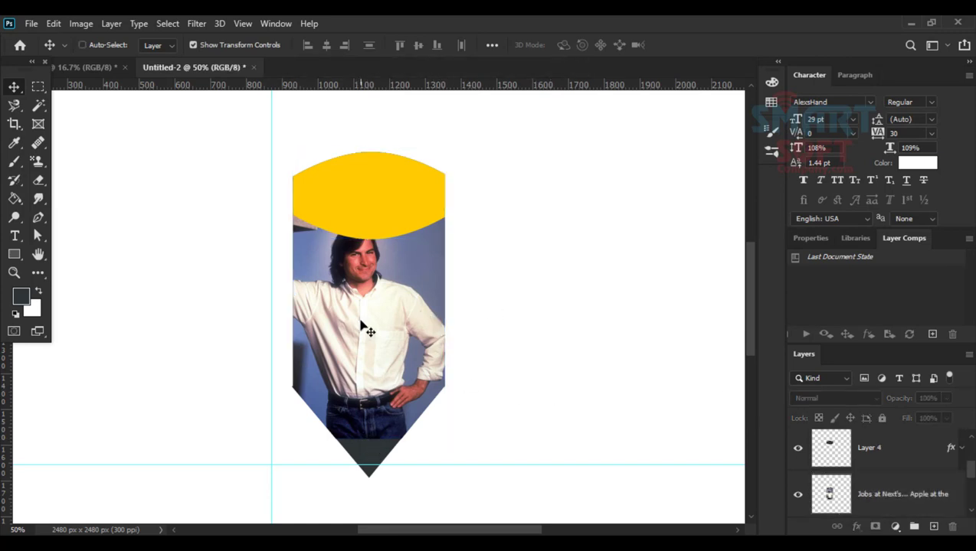
Select the photo's tapered lower part with the Polygonal Lasso, delete it to uncover the dark triangular tip, and deselect.
scroll(365, 327, down, 3)
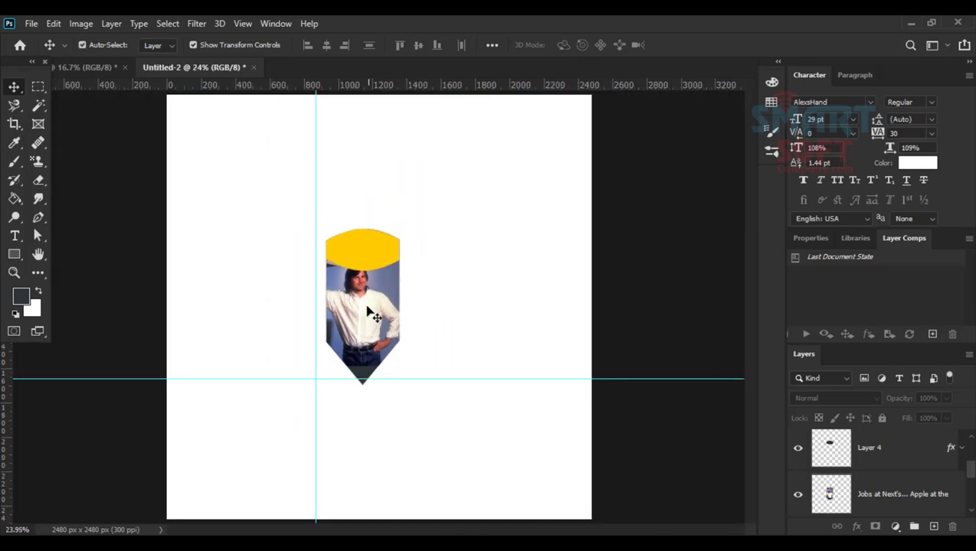
click(366, 307)
scroll(375, 328, up, 3)
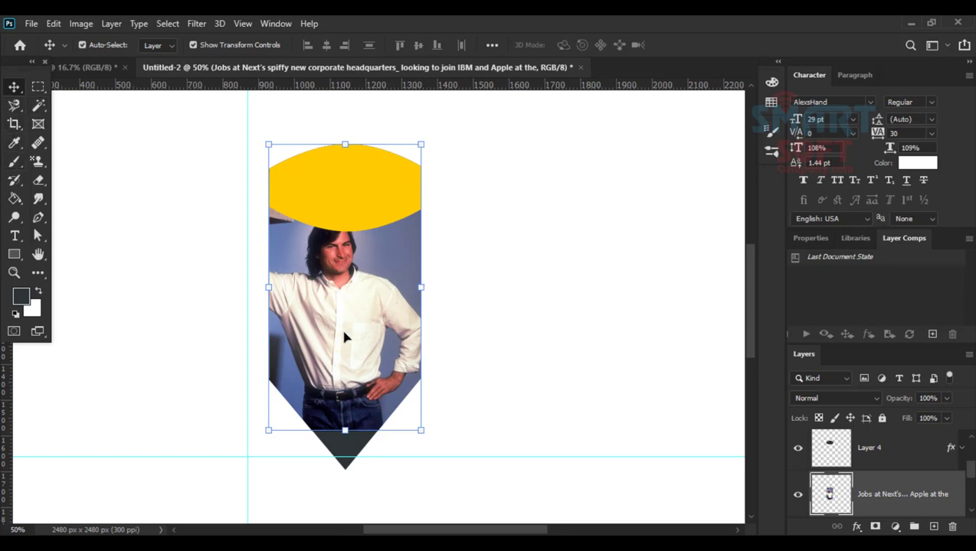
click(13, 106)
click(73, 120)
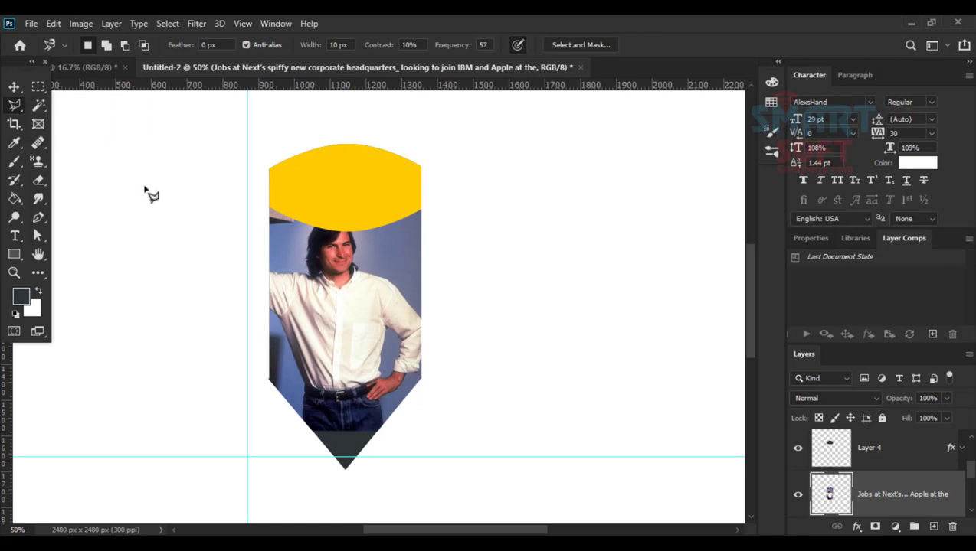
click(269, 381)
click(422, 380)
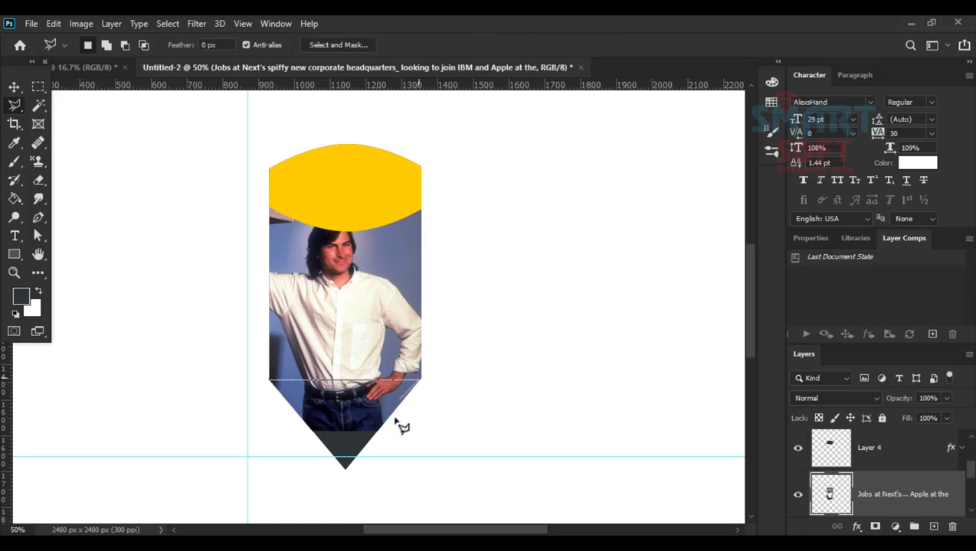
click(376, 438)
click(324, 444)
click(251, 380)
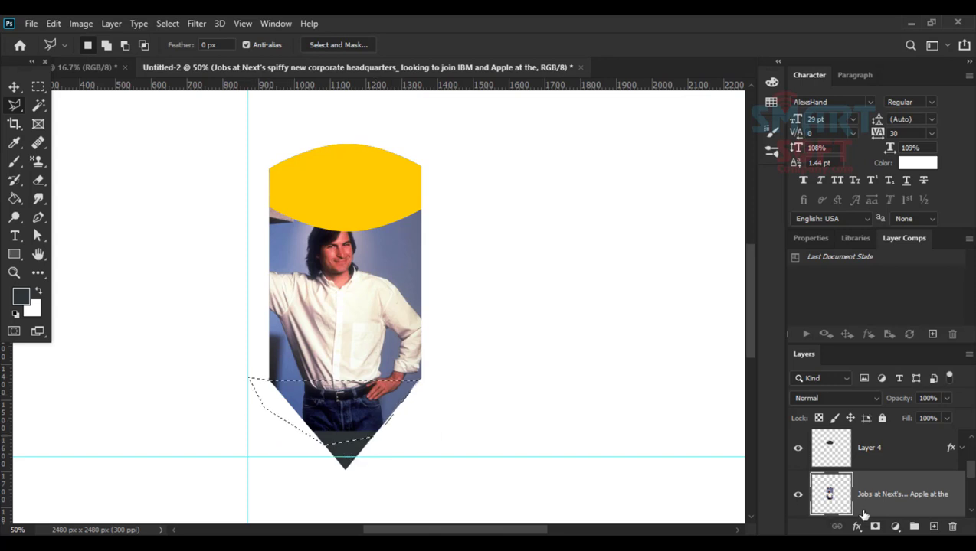
key(alt+BackSpace)
key(ctrl+d)
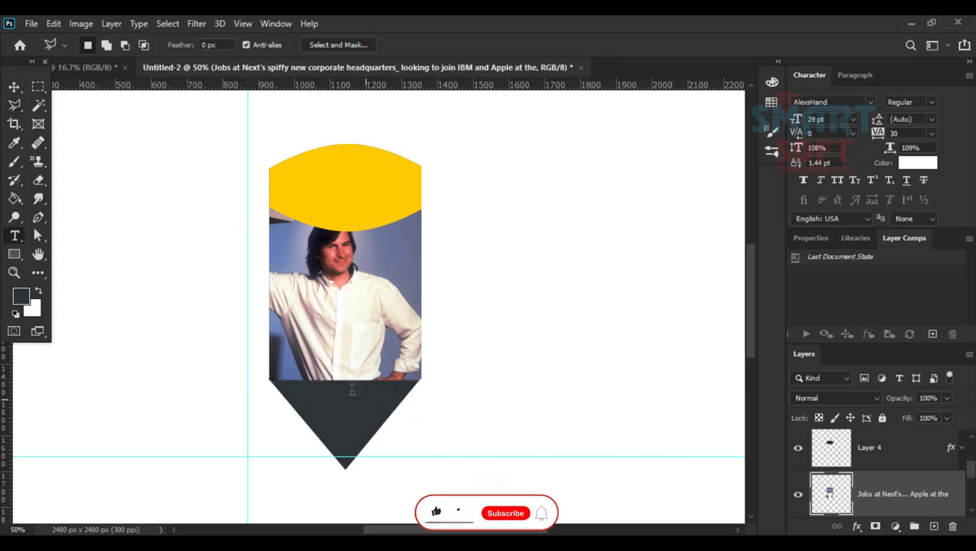
Start a new text layer over the dark triangular tip and set its font to Pashto Aryob.
key(t)
click(320, 404)
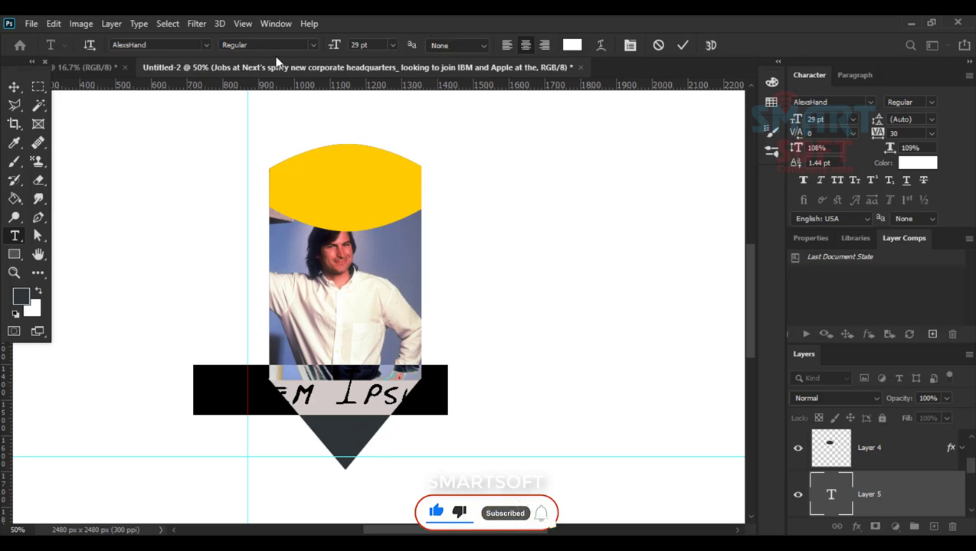
click(154, 46)
key(Up)
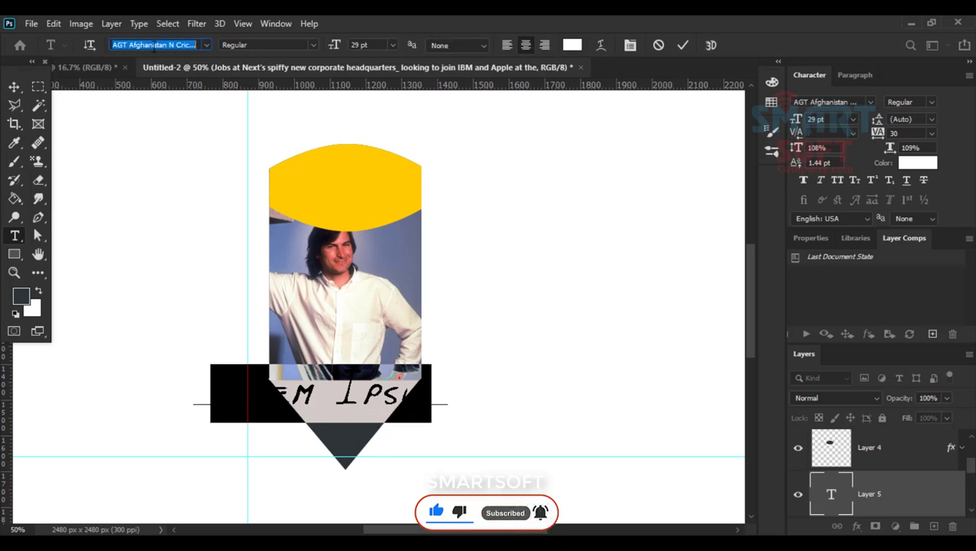
key(Up)
key(Up)
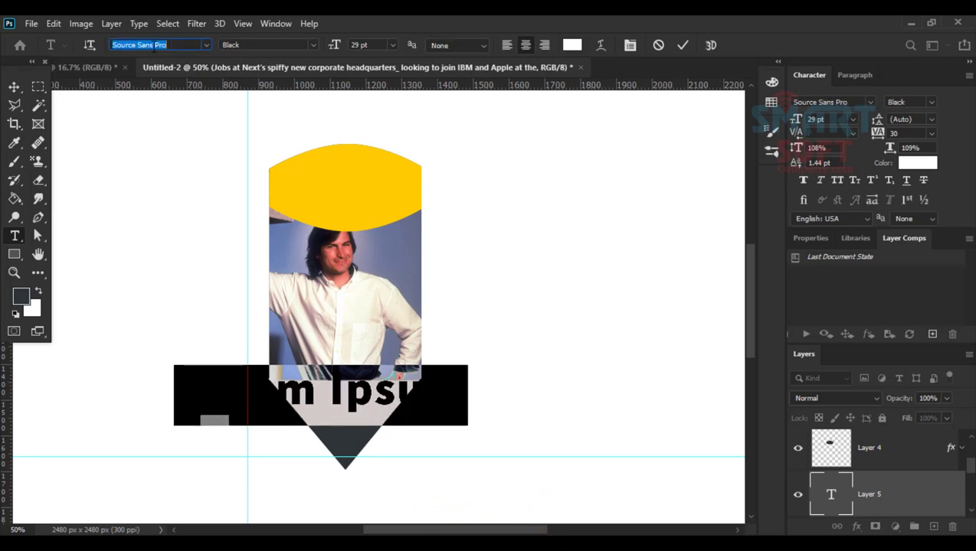
key(Up)
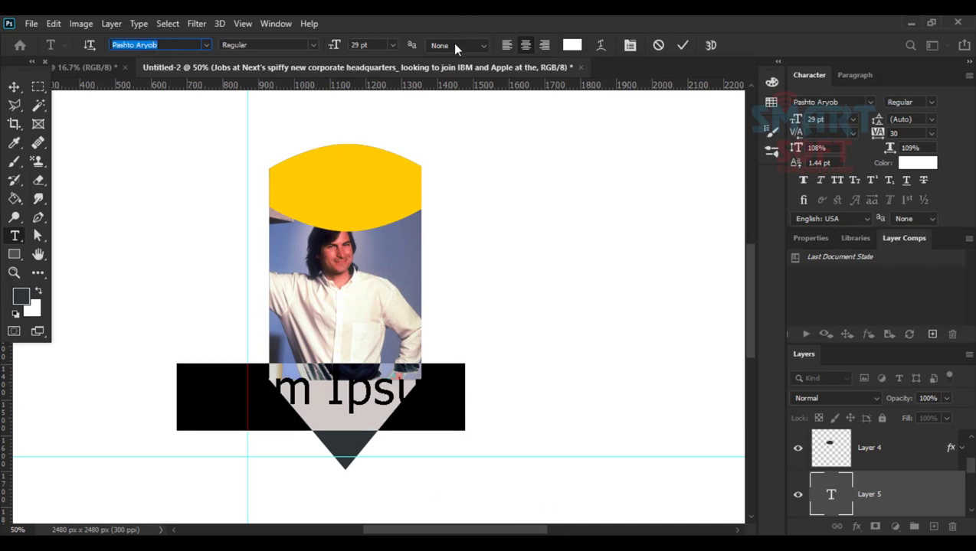
Set the font size of the new placeholder text to 15 pt.
click(380, 44)
key(Down)
key(Down)
key(Down)
key(Down)
key(Down)
key(Down)
key(Down)
key(Down)
key(Down)
key(Down)
key(Down)
key(Down)
key(Down)
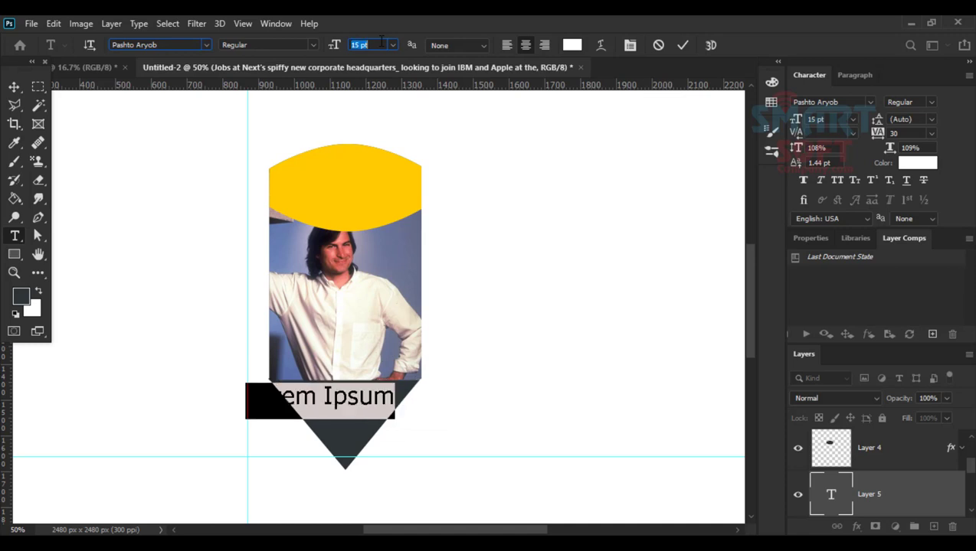
Set the Lorem Ipsum text size to 13 pt and move the text onto the lower edge of the photo.
key(Down)
key(Down)
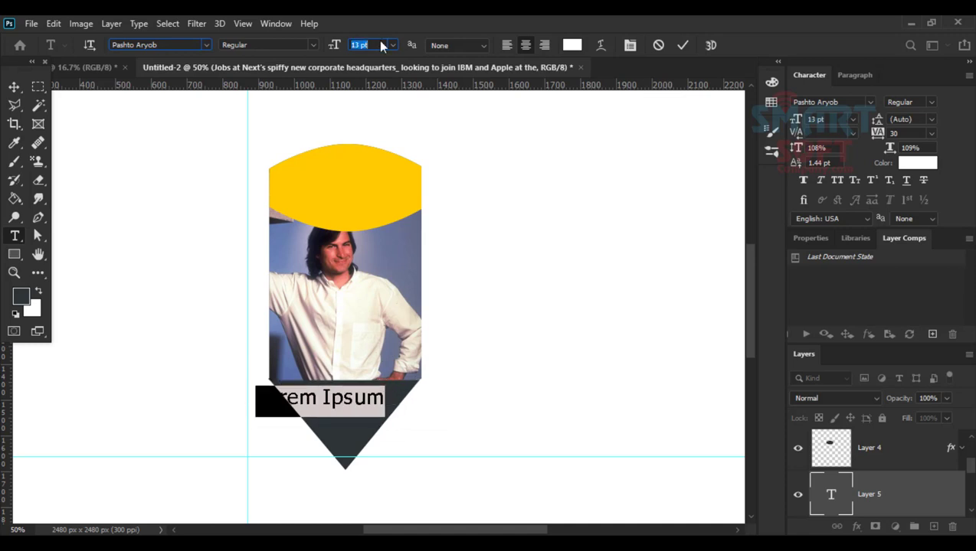
click(12, 88)
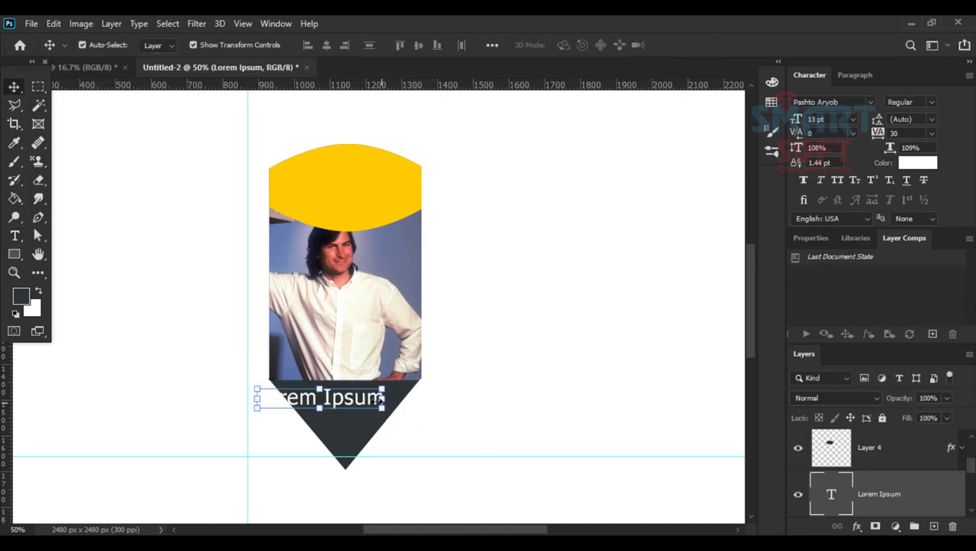
drag(381, 403, 406, 369)
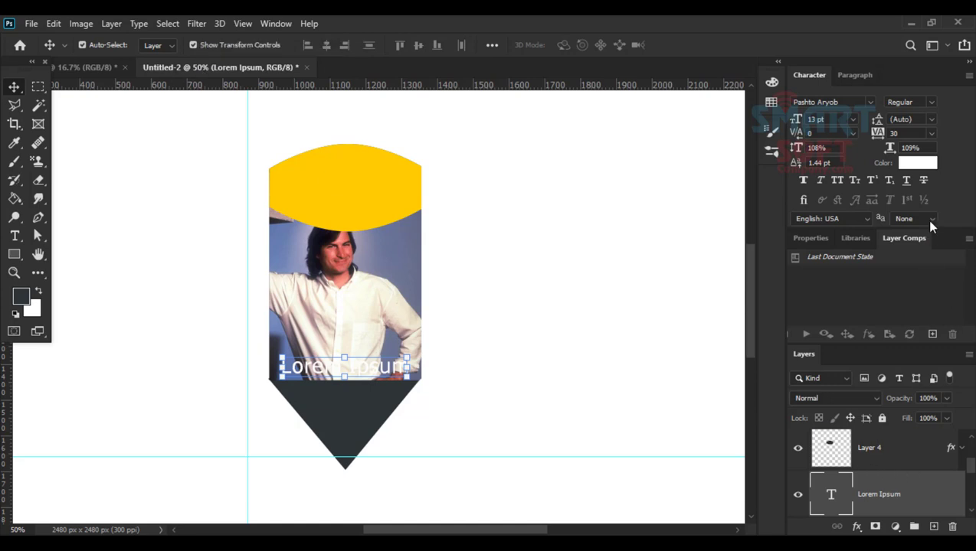
Change the Lorem Ipsum text color to black (000000).
click(917, 163)
click(776, 131)
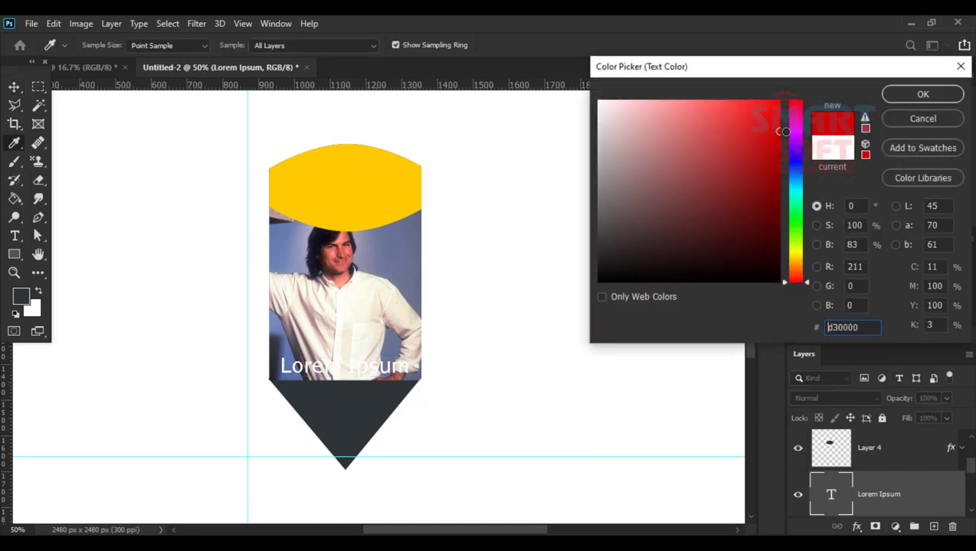
drag(748, 231, 746, 282)
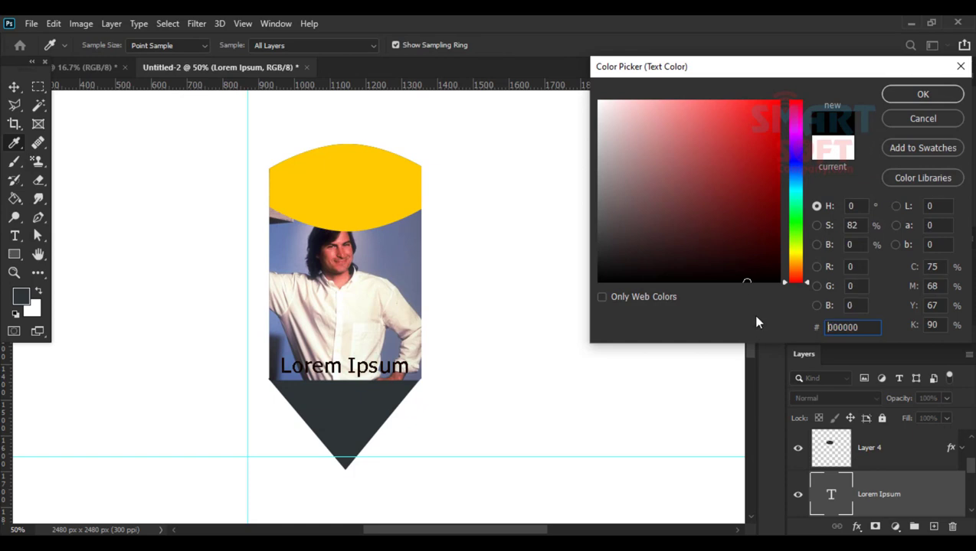
click(919, 93)
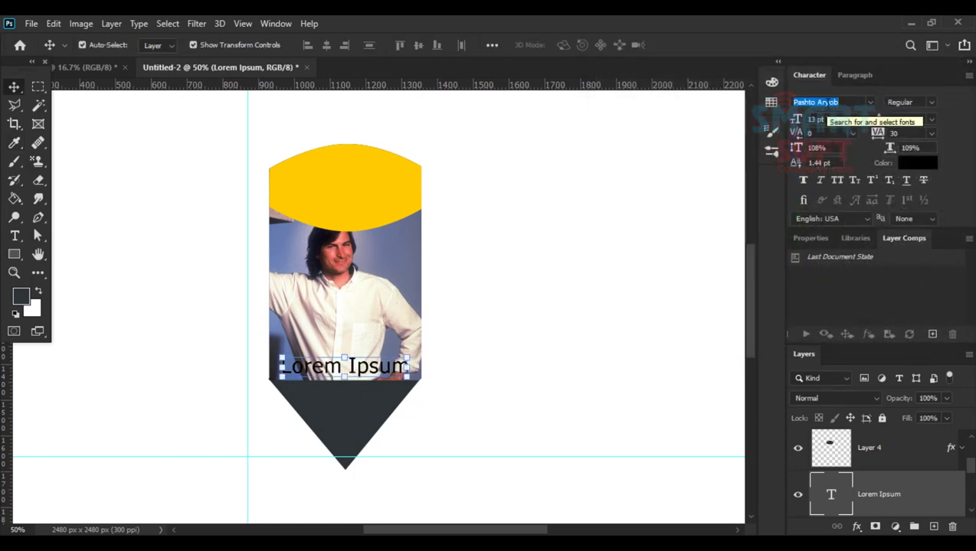
Change the caption's font to Source Sans Pro Black and deselect the text layer.
click(870, 104)
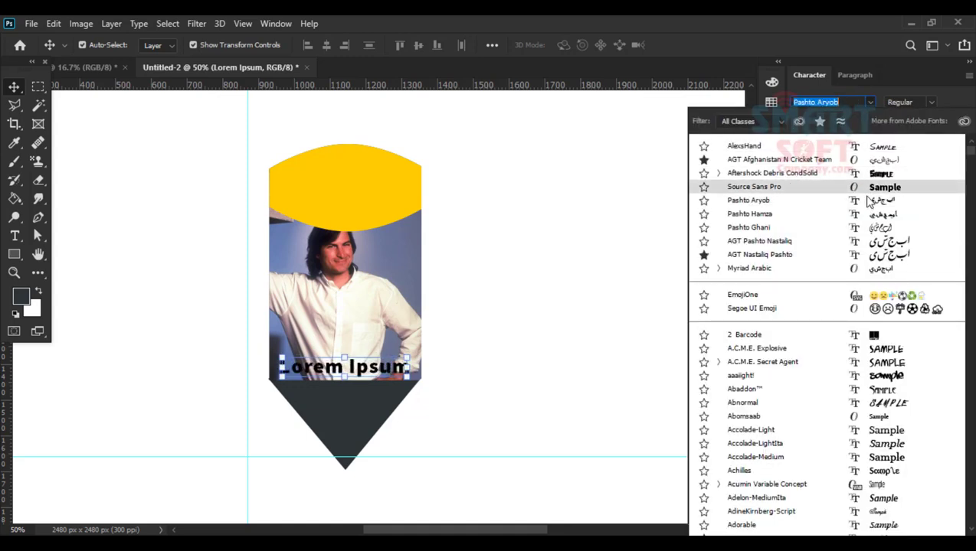
click(869, 192)
click(614, 280)
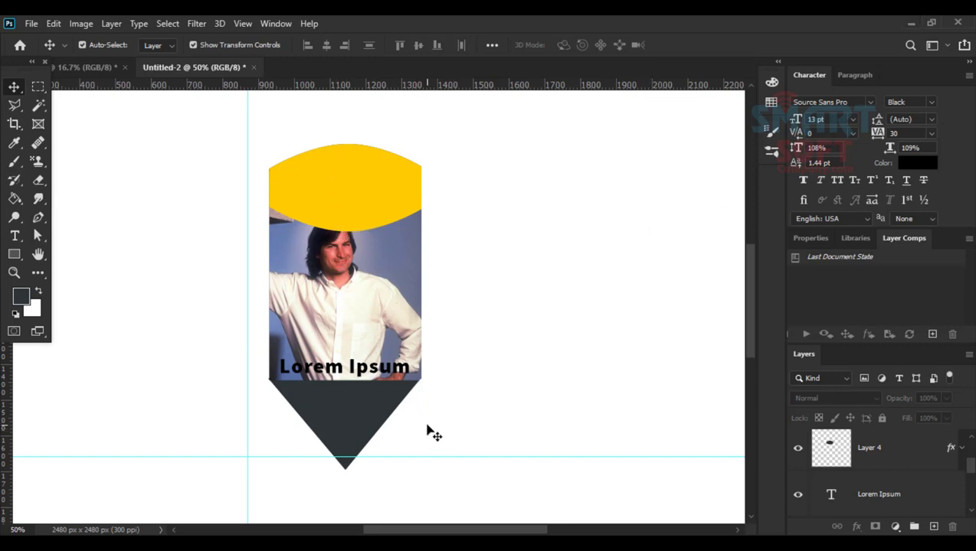
Add a new layer and draw an irregular dark shape about 1509 × 726 px above the photo design with the Freeform Pen.
key(ctrl+0)
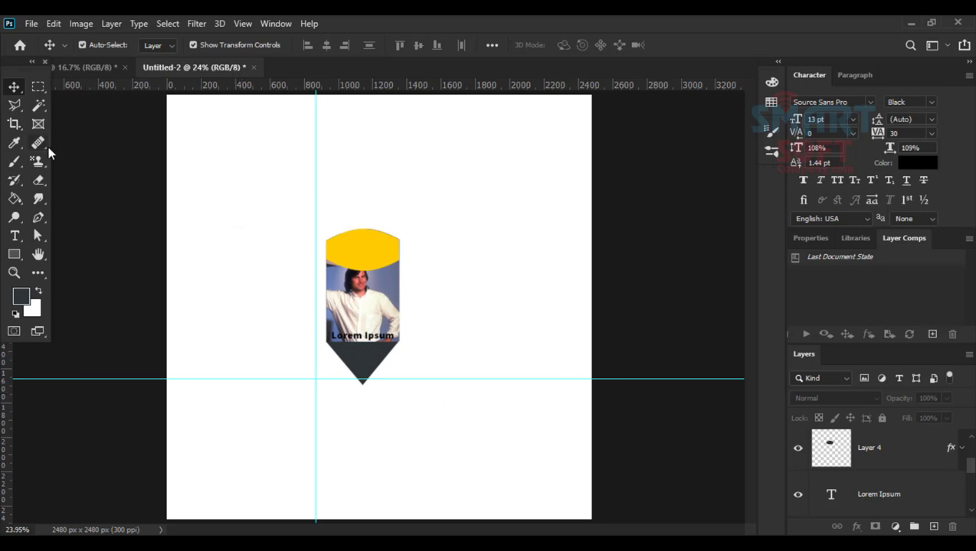
key(p)
right_click(39, 220)
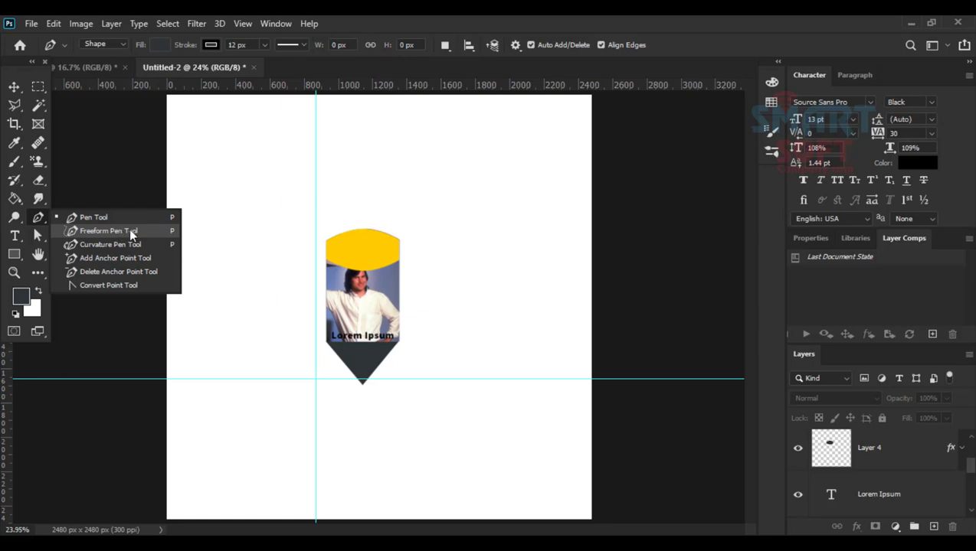
click(130, 230)
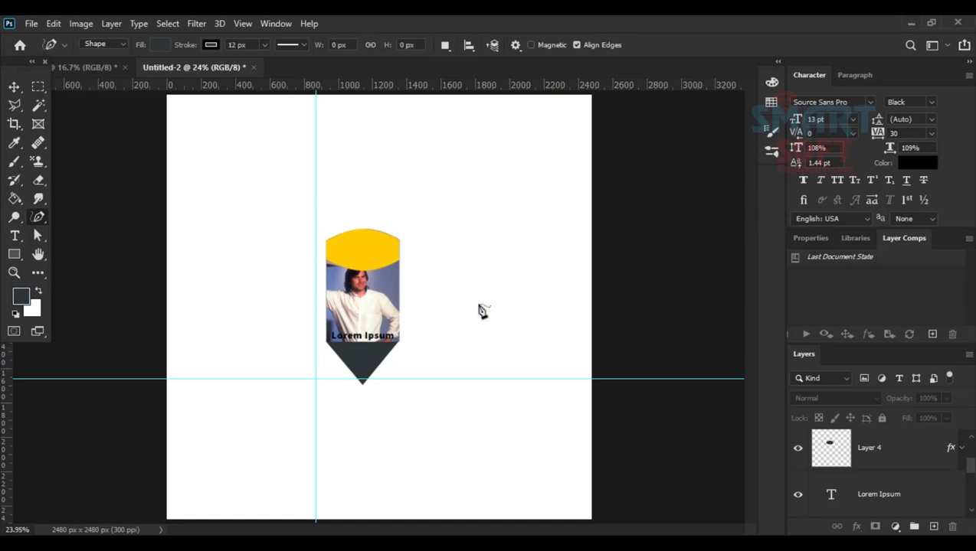
click(932, 527)
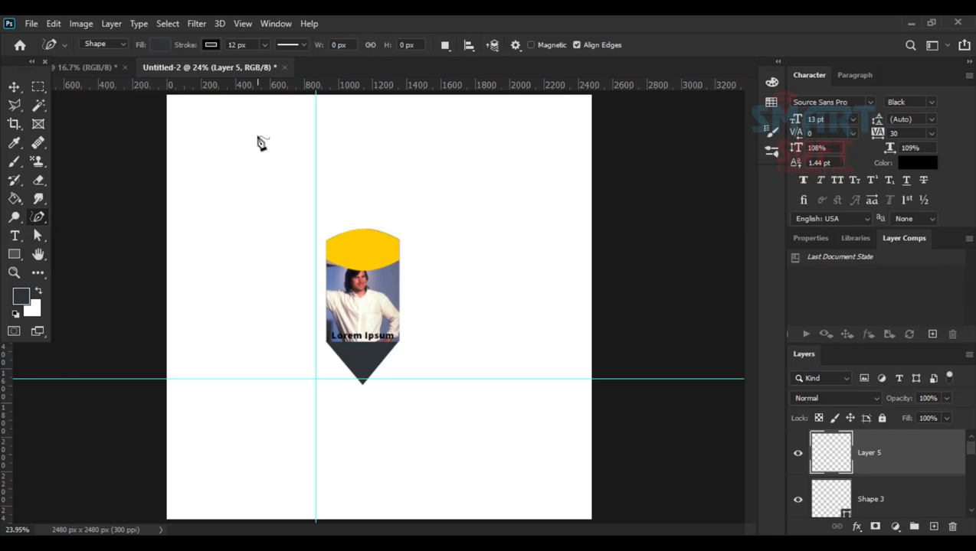
mouse_move(256, 135)
mouse_down()
mouse_move(231, 171)
mouse_move(231, 199)
mouse_move(418, 188)
mouse_move(477, 168)
mouse_move(440, 121)
mouse_move(386, 99)
mouse_move(307, 107)
mouse_move(260, 150)
mouse_up()
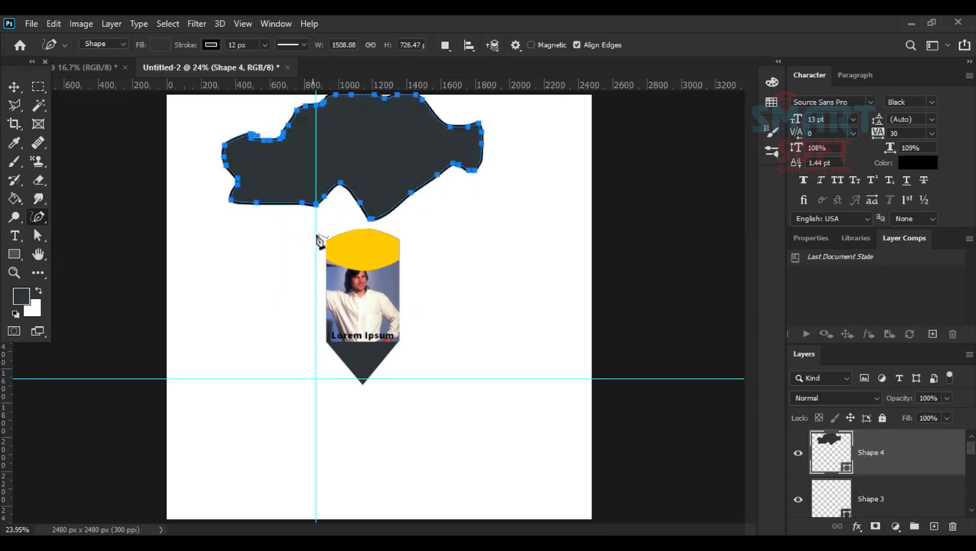
Keep the pen in Shape mode, draw a second freeform shape about 1279 × 1040 px below and right of the photo, and deselect it.
click(102, 45)
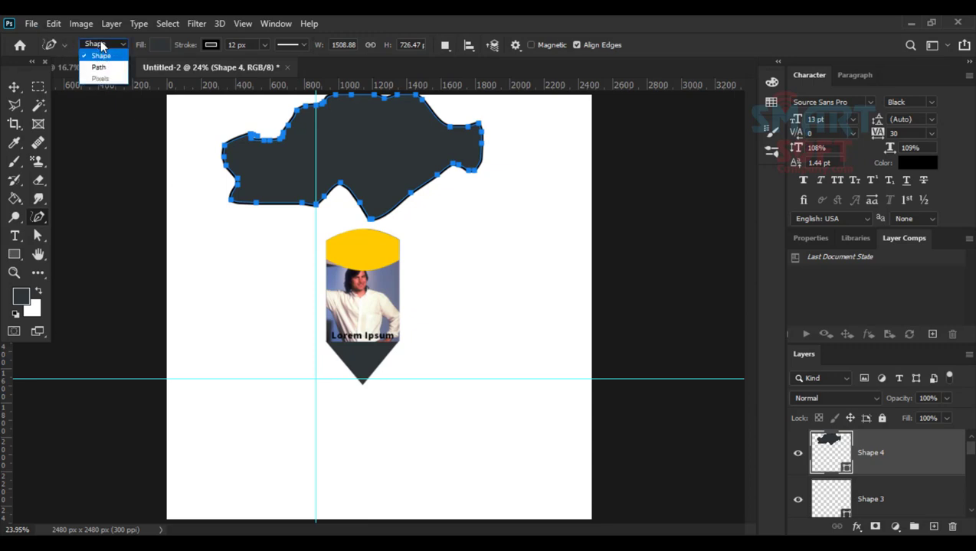
click(112, 56)
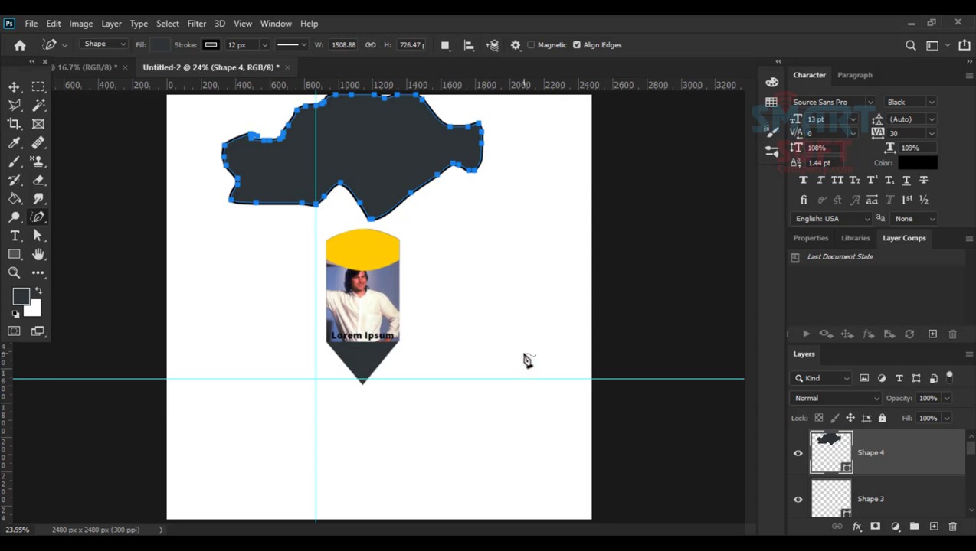
mouse_move(523, 353)
mouse_down()
mouse_move(438, 392)
mouse_move(399, 388)
mouse_move(360, 415)
mouse_move(348, 447)
mouse_move(373, 490)
mouse_move(477, 497)
mouse_move(554, 459)
mouse_move(559, 327)
mouse_move(530, 328)
mouse_move(510, 362)
mouse_up()
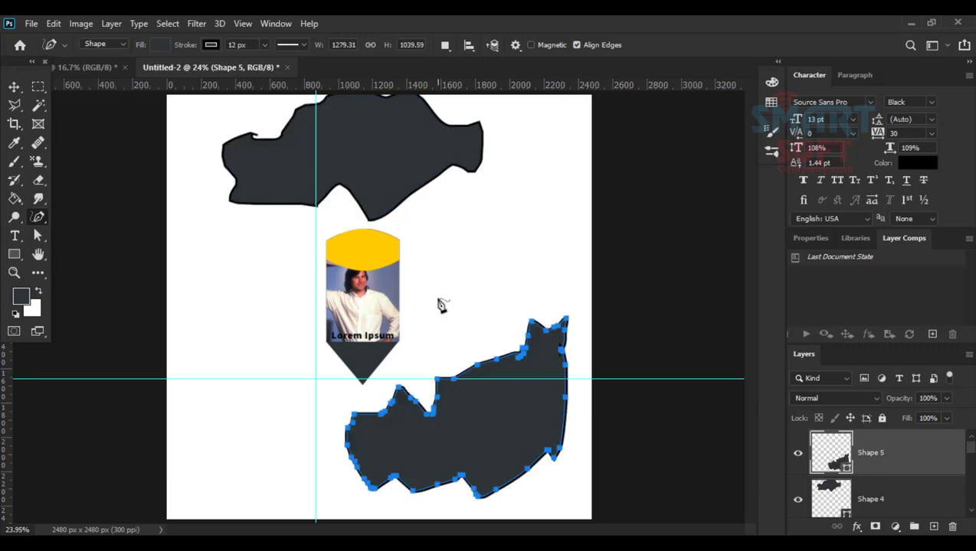
click(15, 90)
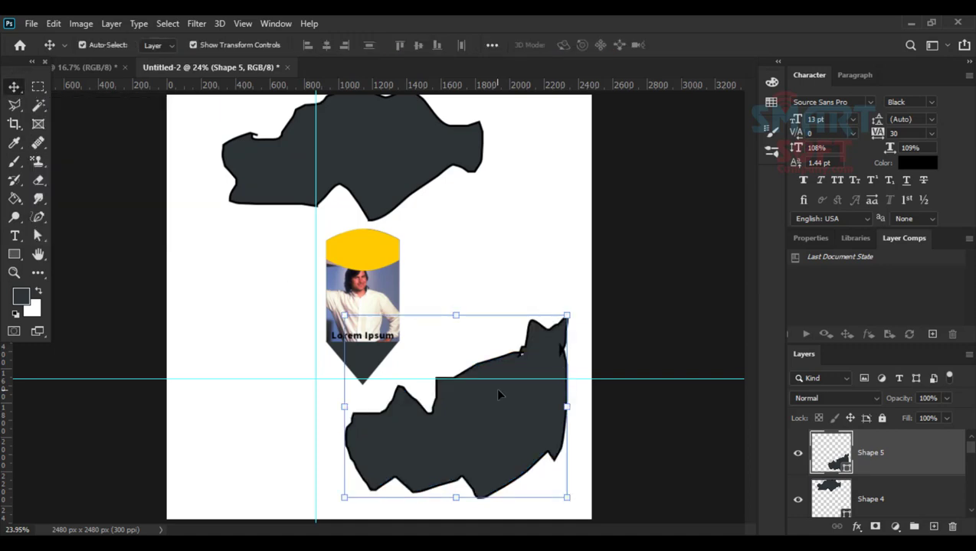
click(629, 332)
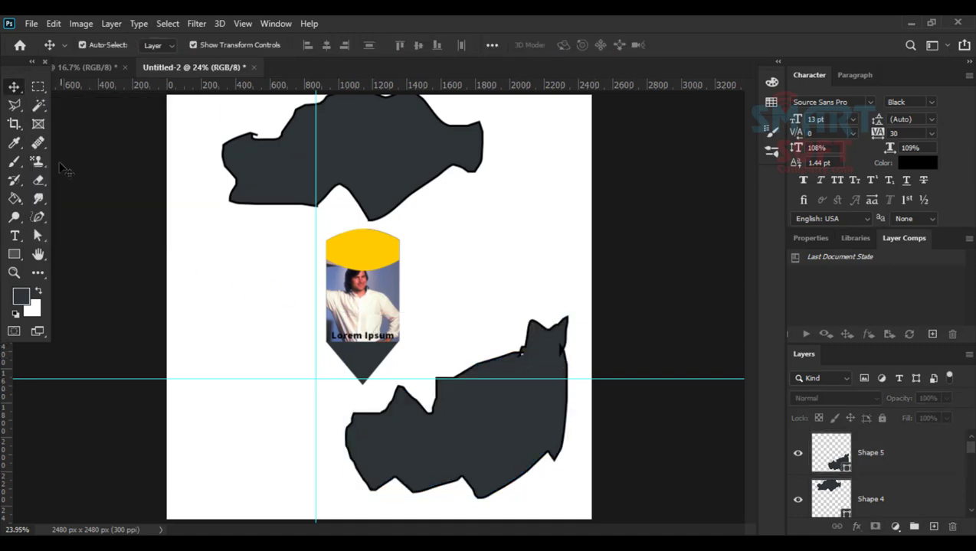
Switch to the Curvature Pen and create a new blank 2480 × 2480 px document at 300 ppi.
click(38, 220)
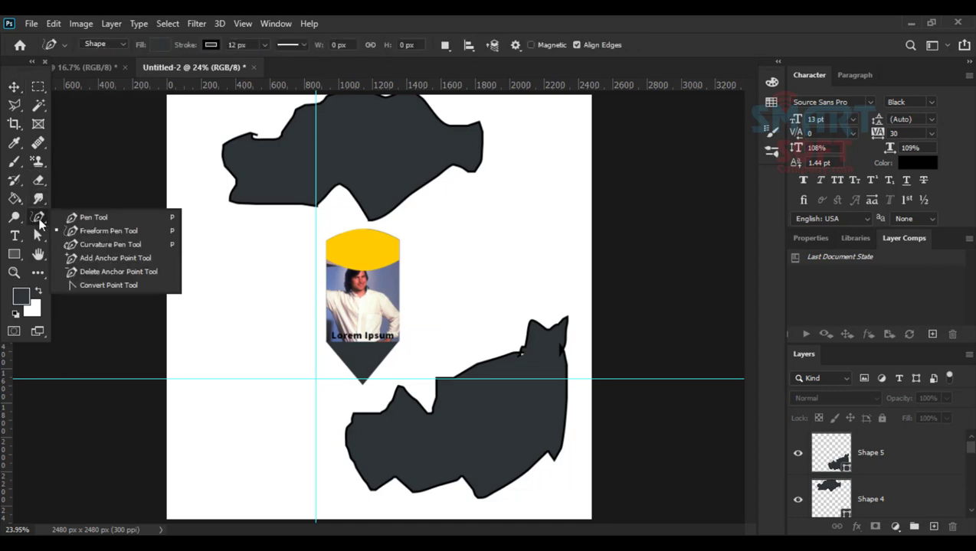
click(110, 245)
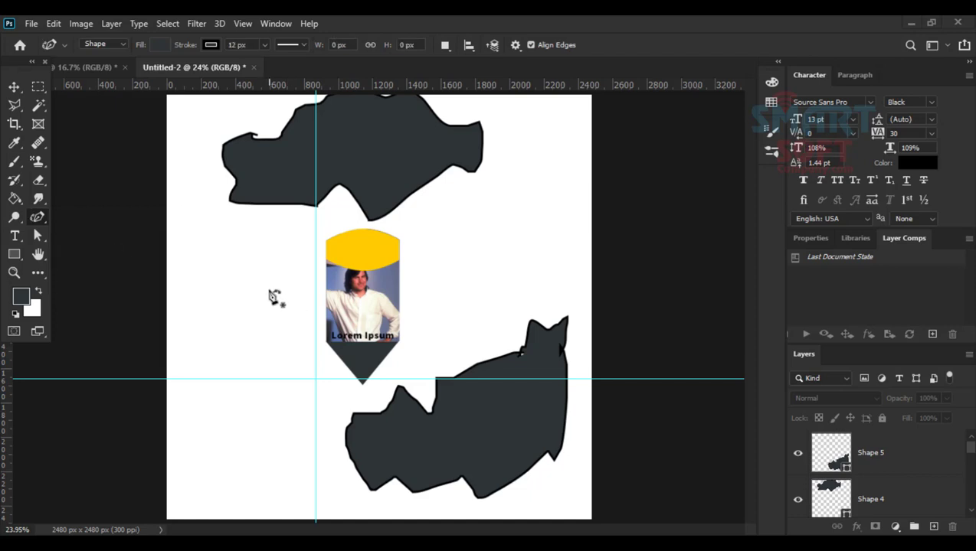
key(ctrl+a)
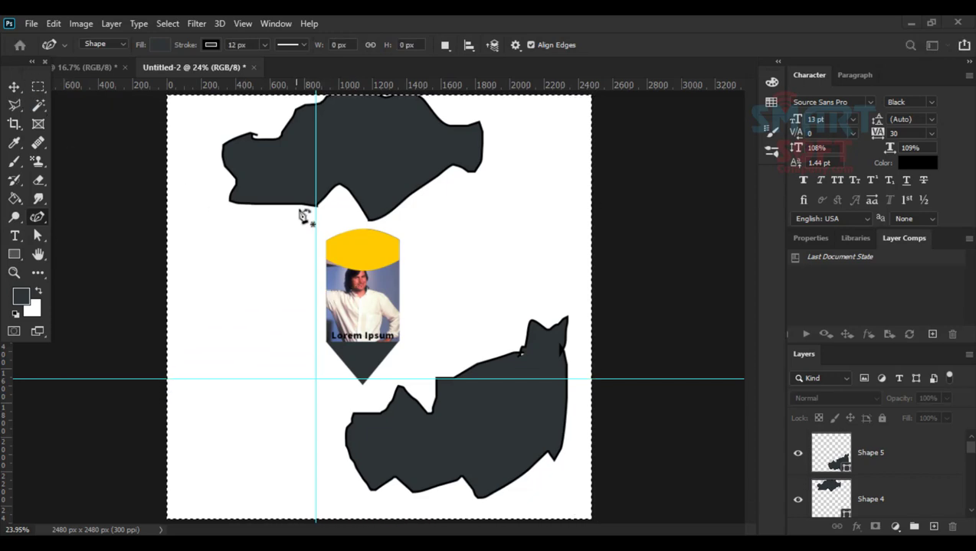
key(ctrl+n)
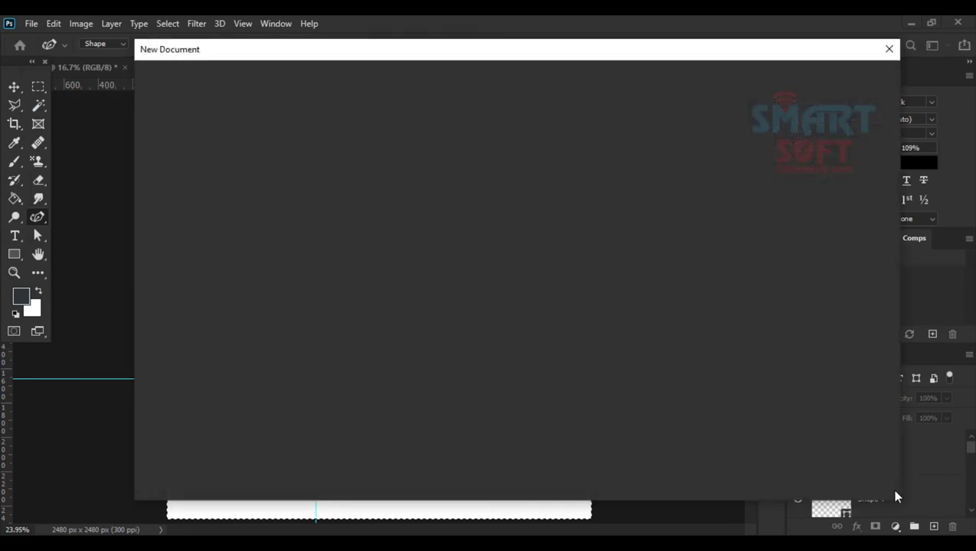
click(793, 474)
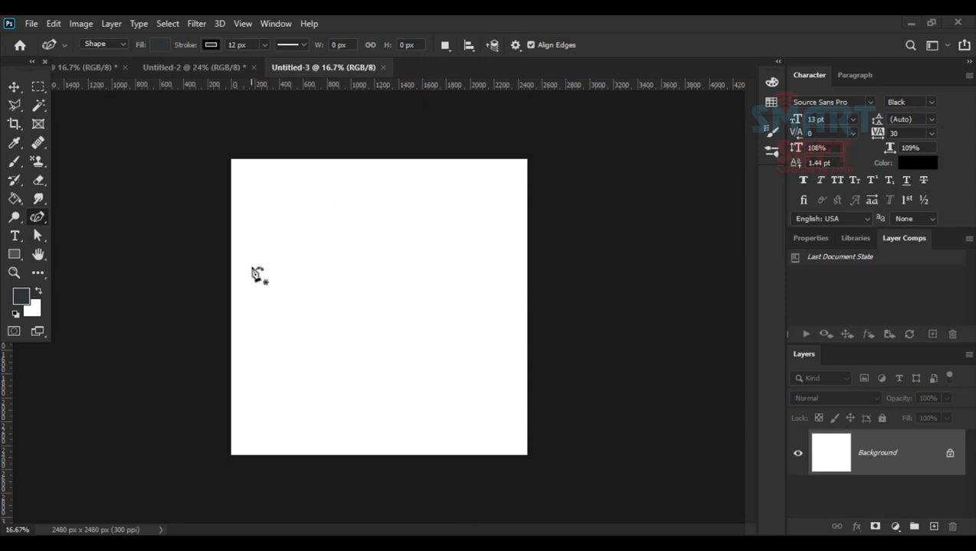
Draw a rounded dark shape about 1590 × 1517 px from the page's left edge with the Curvature Pen.
click(235, 248)
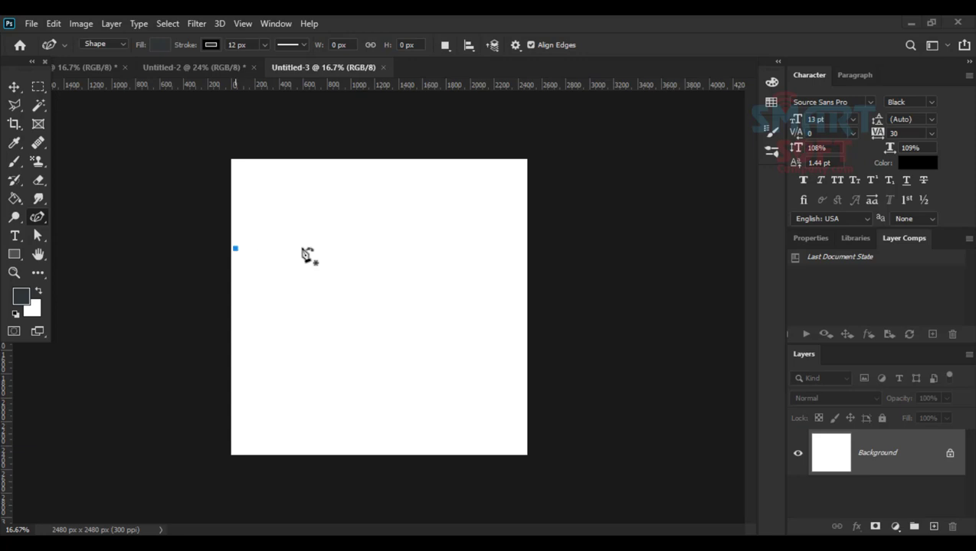
click(384, 267)
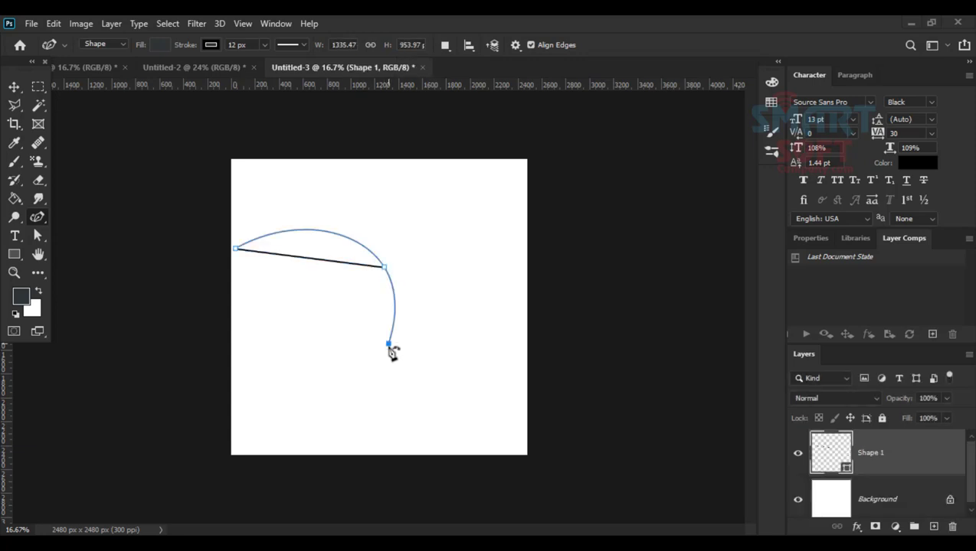
click(388, 342)
click(327, 389)
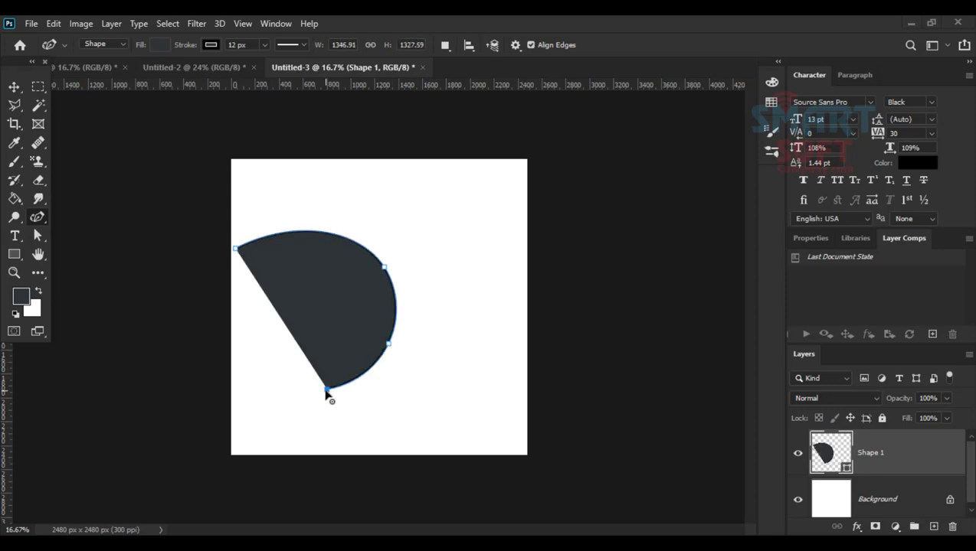
click(230, 411)
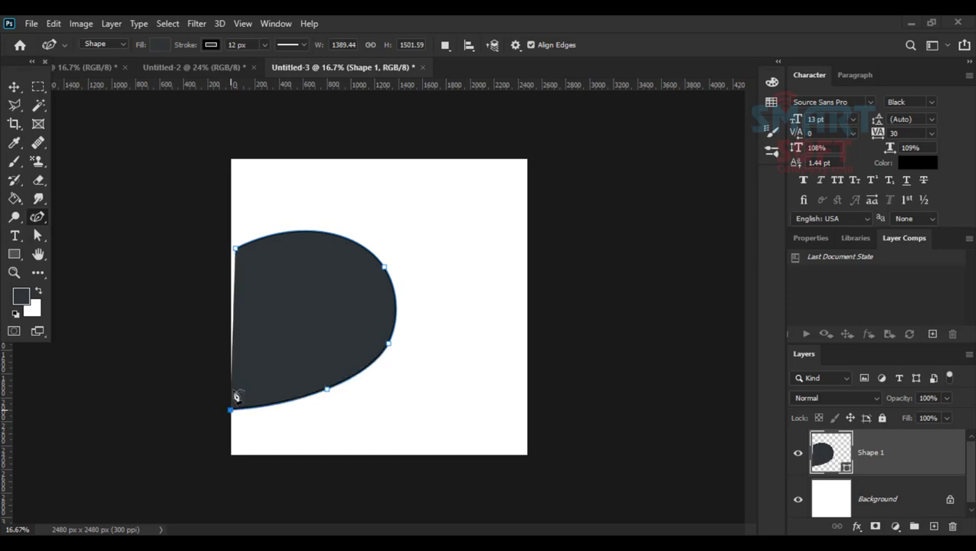
click(236, 251)
click(232, 255)
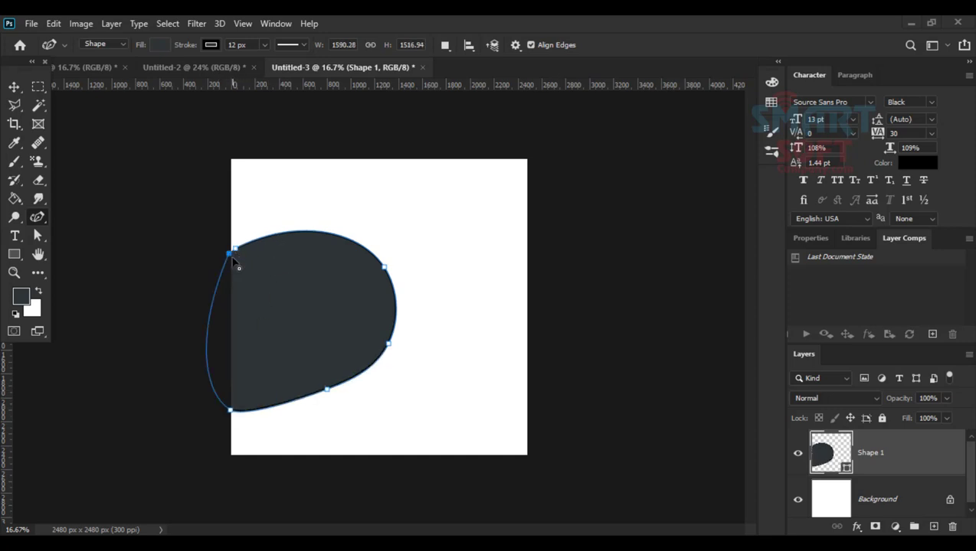
Move the curved shape down into the lower-left corner of the page and deselect it.
click(14, 86)
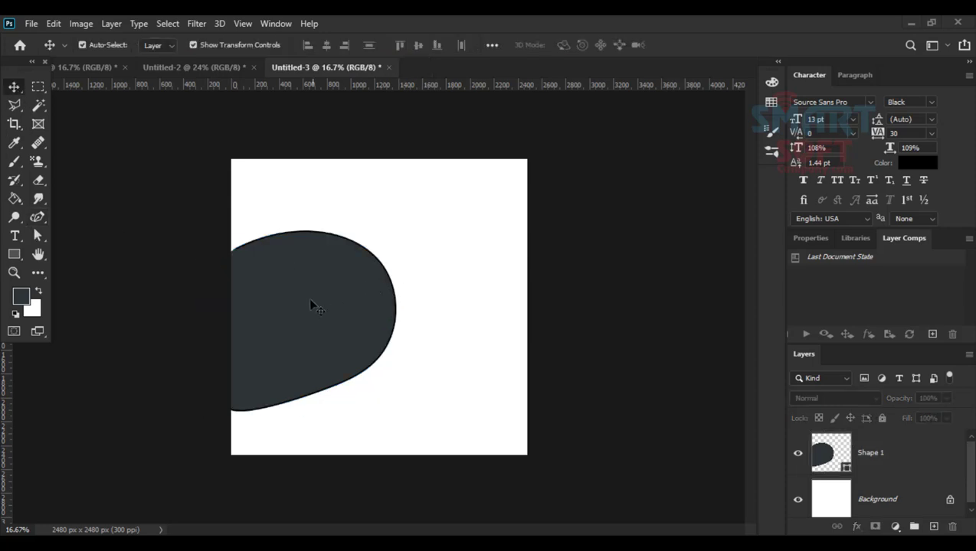
drag(311, 305, 310, 362)
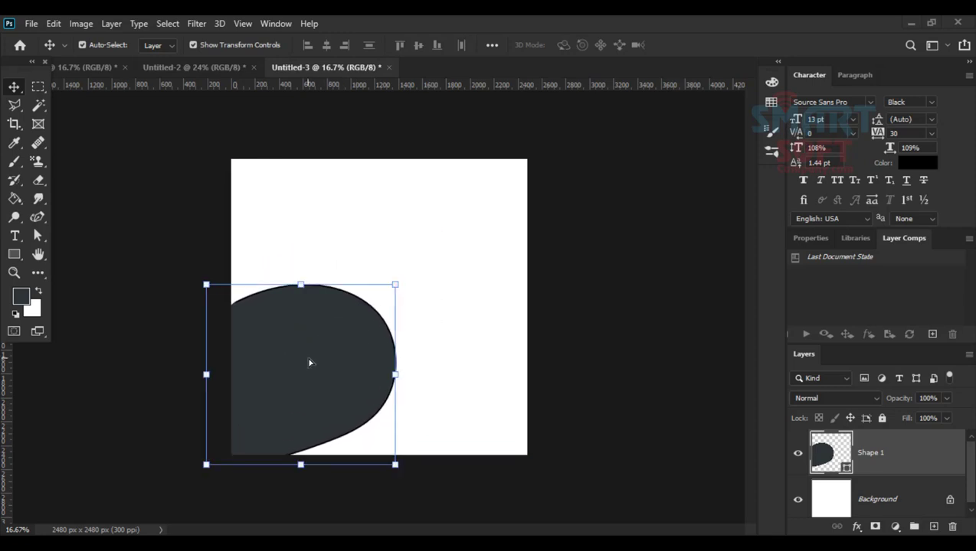
click(448, 325)
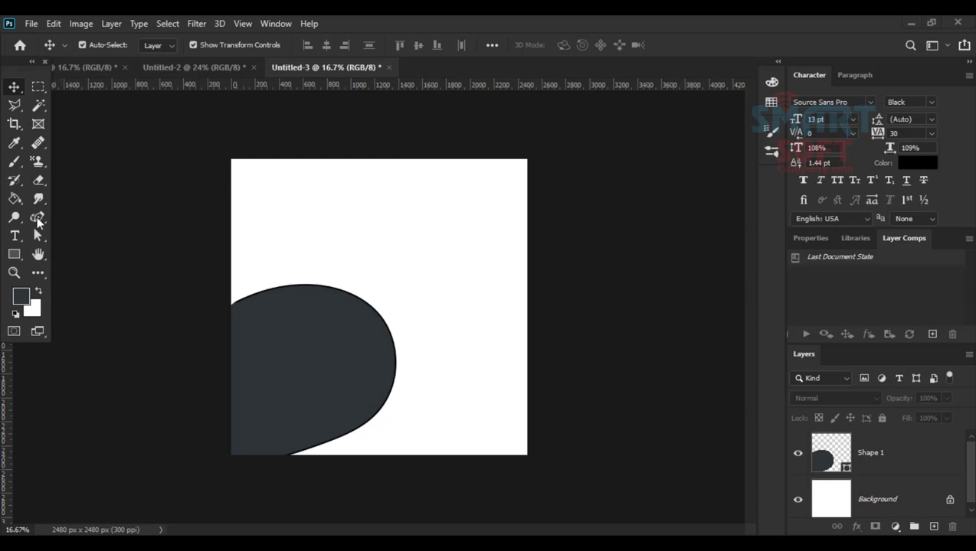
Select the dark shape and add an anchor point at the crest of its outline with the Add Anchor Point Tool.
click(37, 219)
key(v)
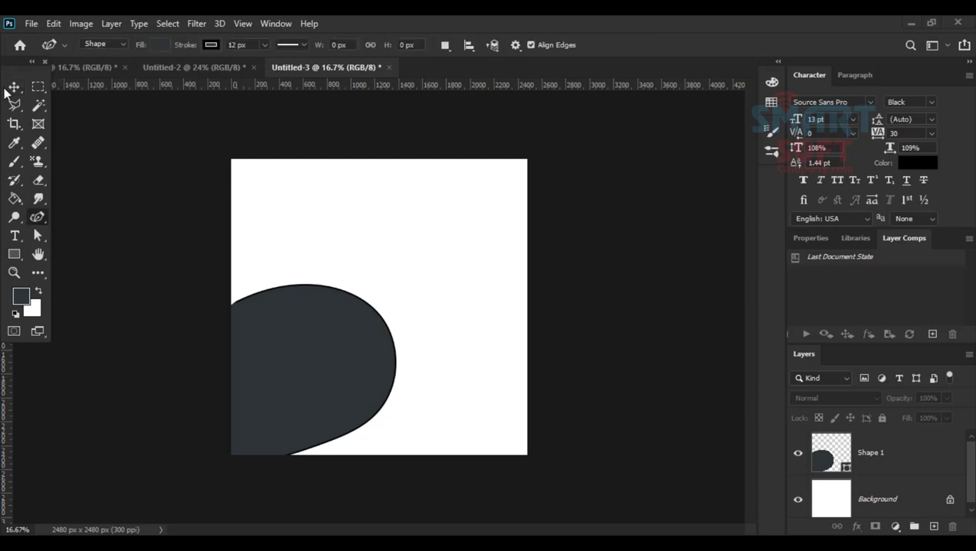
click(289, 339)
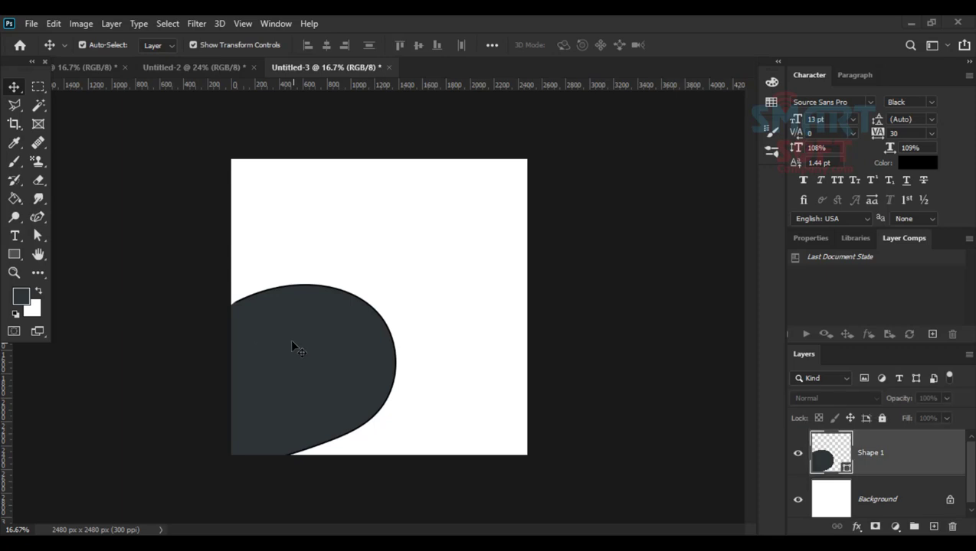
click(46, 222)
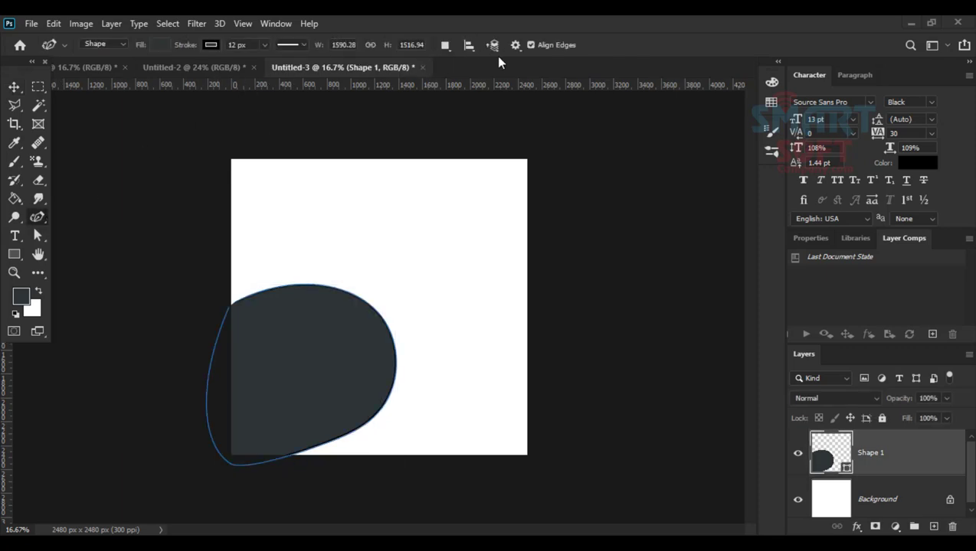
right_click(42, 219)
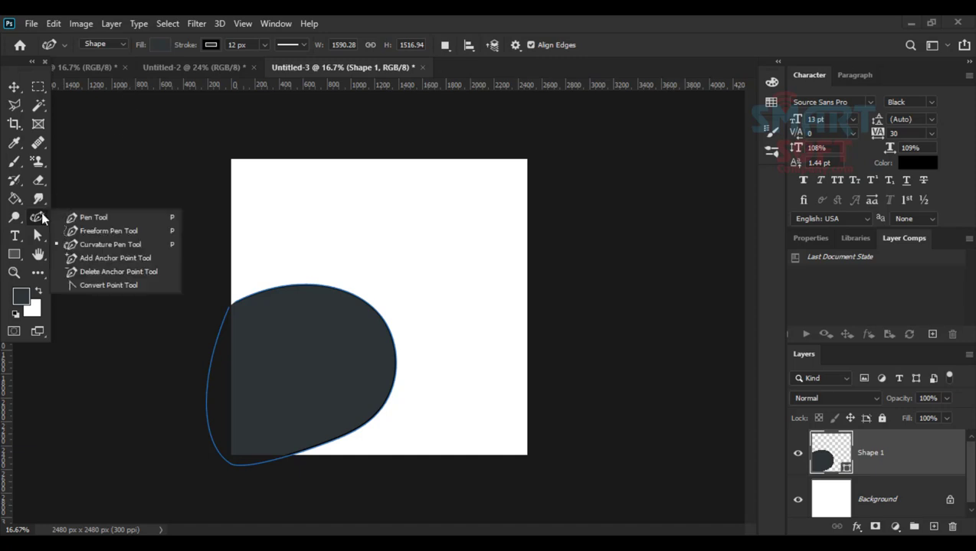
click(146, 262)
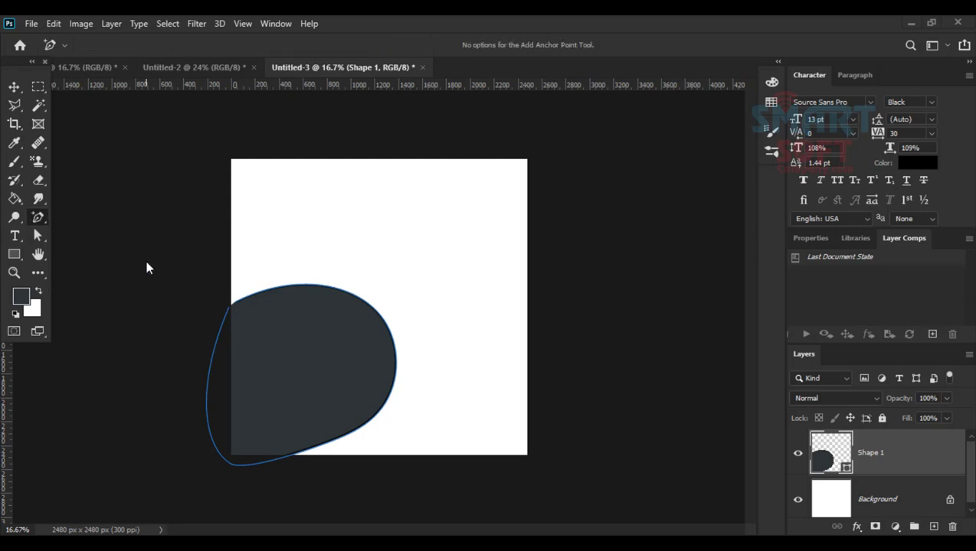
click(307, 288)
Reshape the dark shape's upper edge by lengthening the crest point's handle to the right and pulling the neighbouring left point's handle upward.
key(ctrl+plus)
key(ctrl+plus)
key(ctrl+plus)
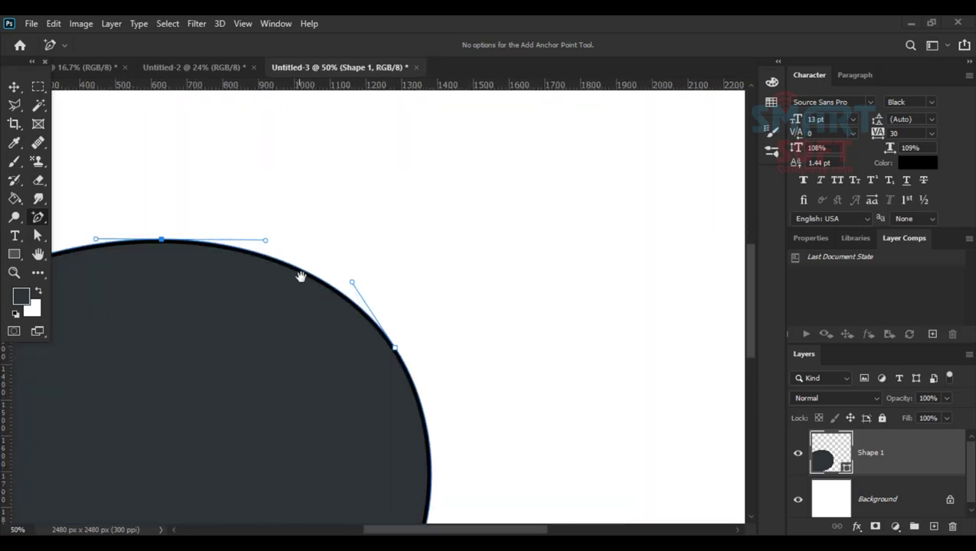
drag(300, 276, 584, 247)
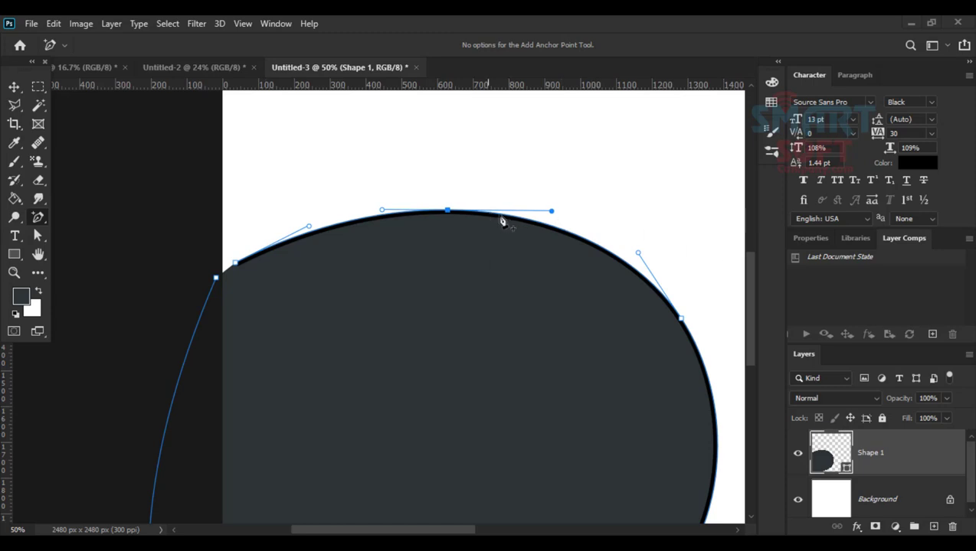
drag(552, 212, 659, 210)
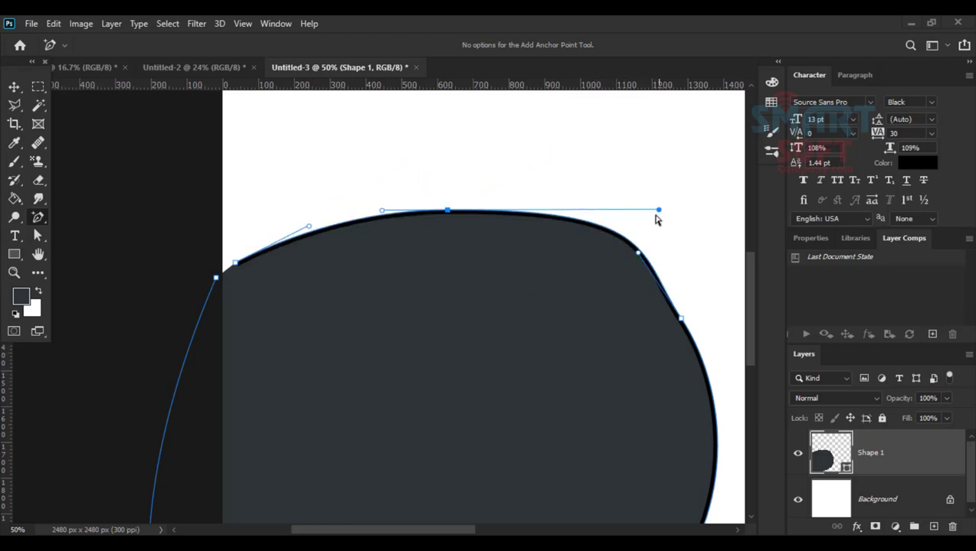
drag(309, 226, 327, 135)
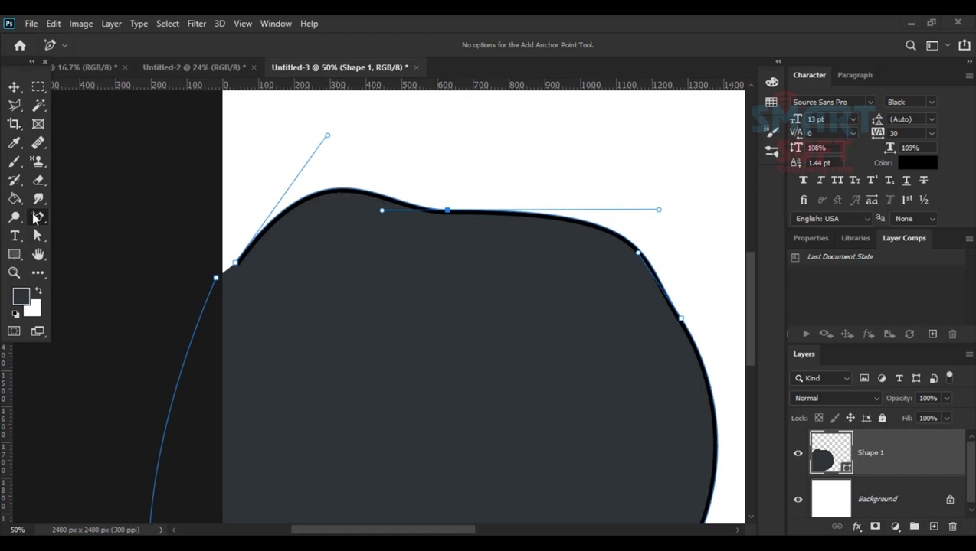
Add an anchor point on the upper-left bulge, shift it up and left, and tilt the neighbouring point's handles so the upper edge slopes down.
click(337, 191)
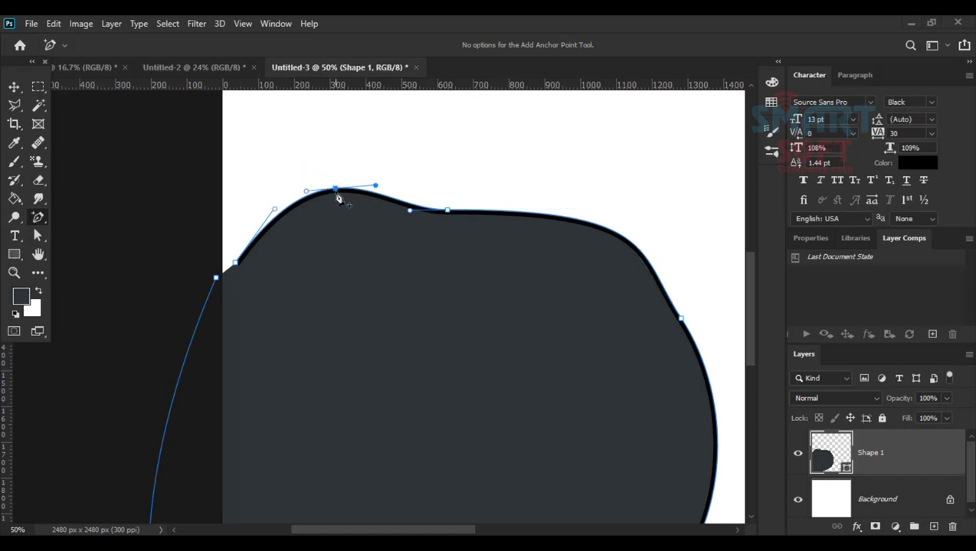
mouse_move(337, 193)
mouse_down()
mouse_move(335, 146)
mouse_move(262, 194)
mouse_move(444, 165)
mouse_move(320, 170)
mouse_move(325, 184)
mouse_up()
drag(409, 210, 384, 186)
drag(578, 251, 580, 253)
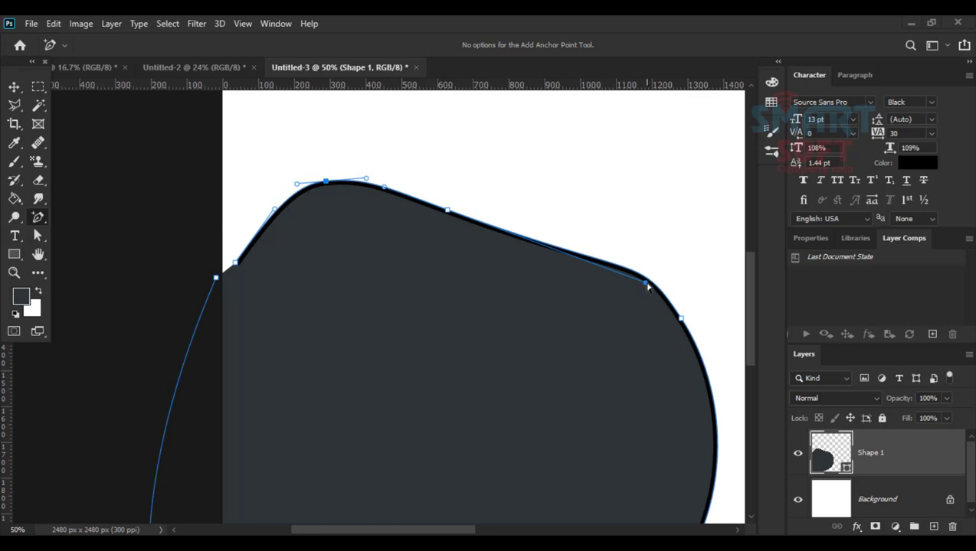
Reshape the dark shape's right side by adjusting the direction handles of its upper and lower right anchor points.
click(681, 319)
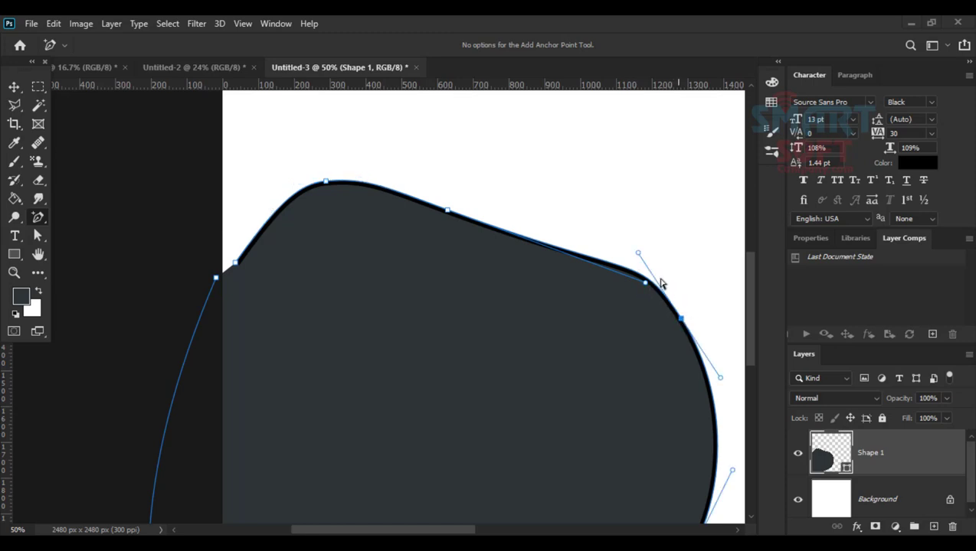
drag(637, 254, 653, 206)
scroll(474, 316, down, 5)
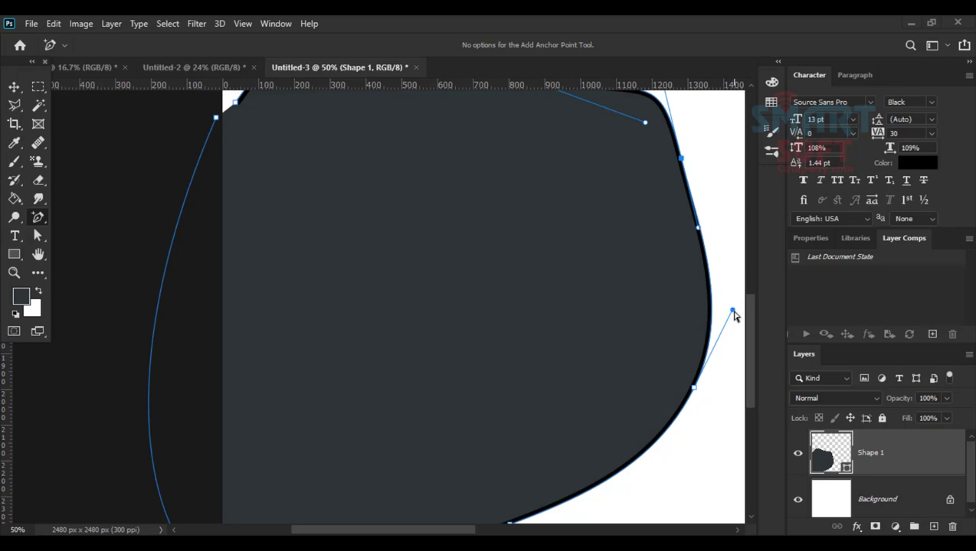
drag(732, 311, 683, 268)
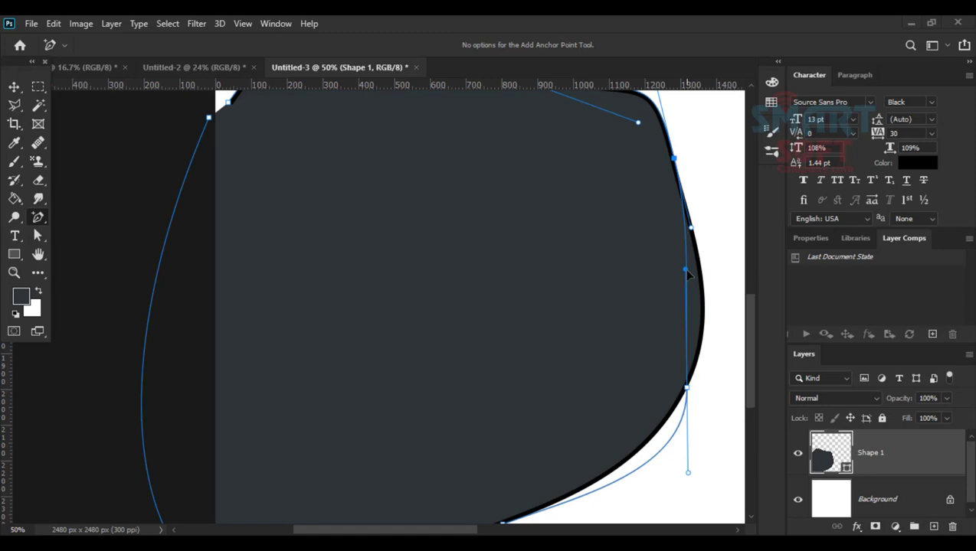
drag(685, 270, 729, 278)
scroll(284, 346, down, 2)
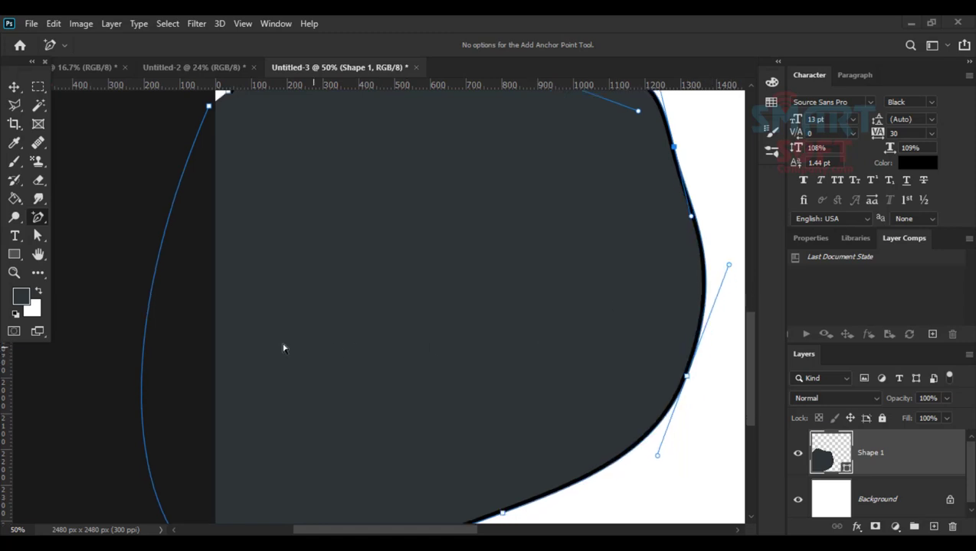
Draw a second, open dark shape about 811 × 610 px in the page's upper right with the Curvature Pen, using five points.
scroll(299, 349, up, 1)
key(ctrl+minus)
key(ctrl+minus)
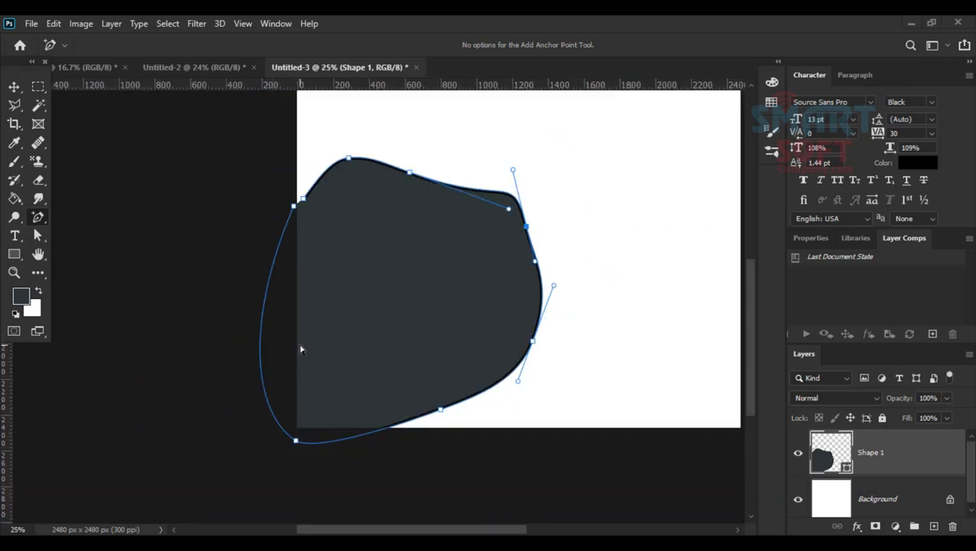
drag(400, 330, 362, 372)
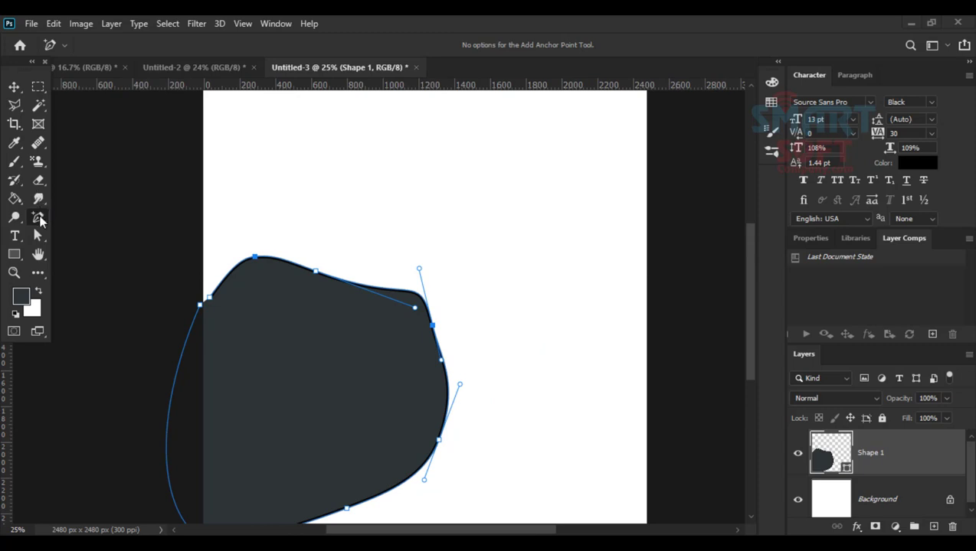
right_click(38, 217)
click(85, 228)
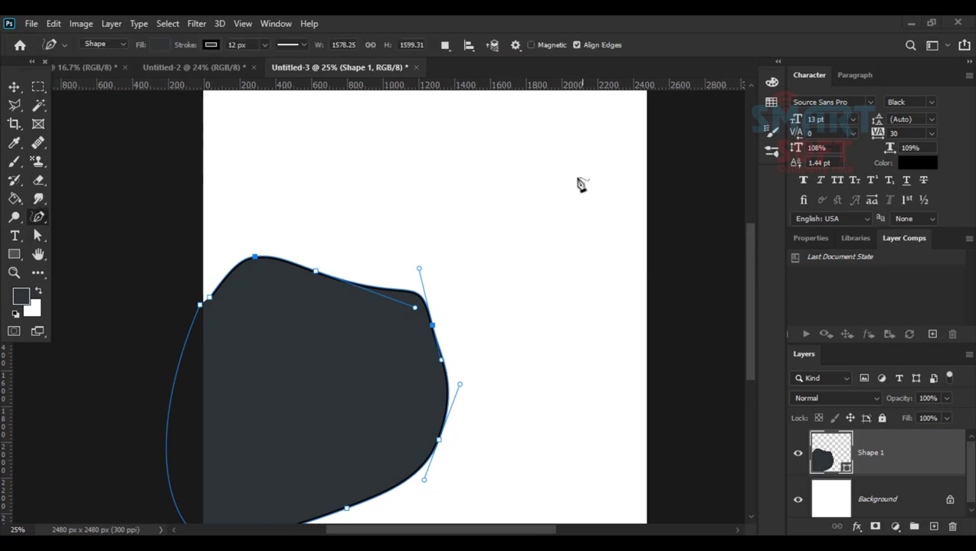
right_click(46, 221)
click(77, 243)
click(435, 140)
click(579, 181)
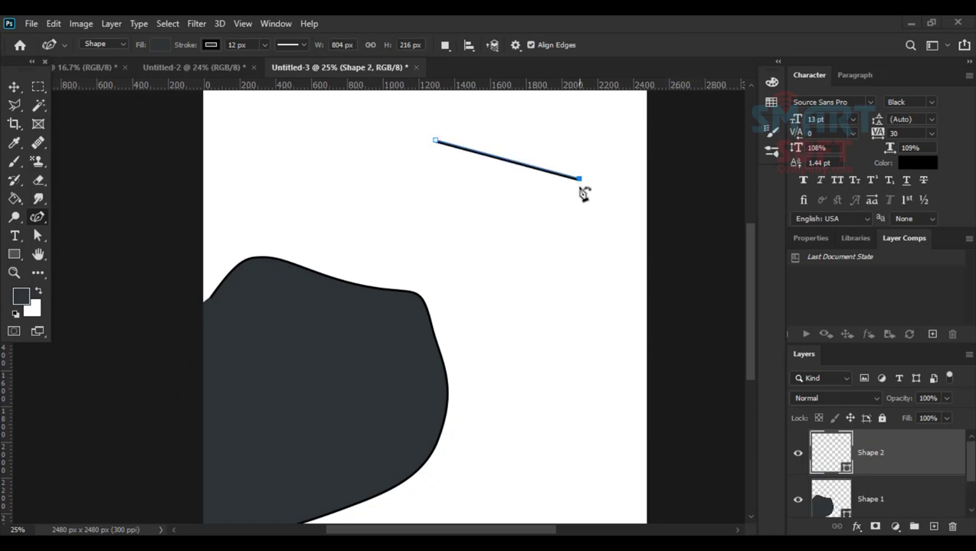
click(575, 204)
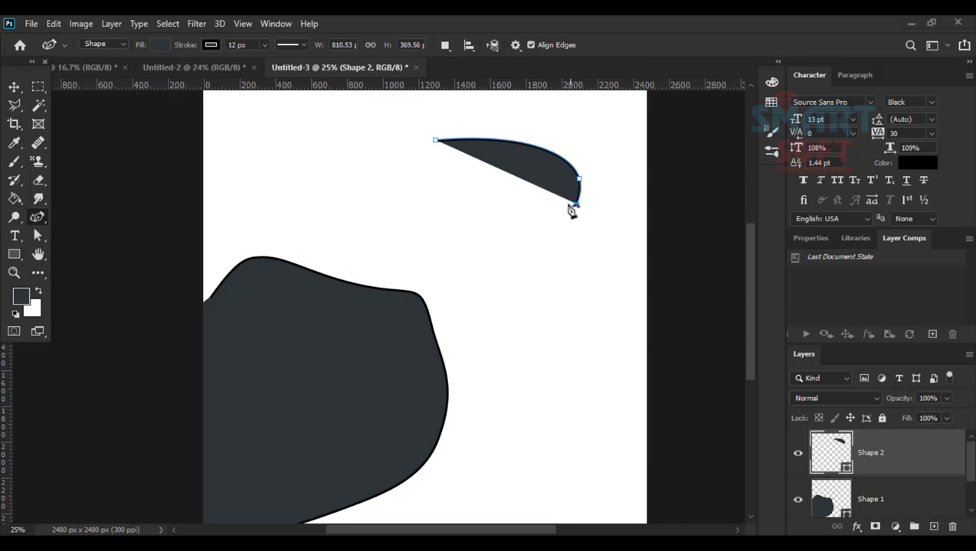
click(522, 211)
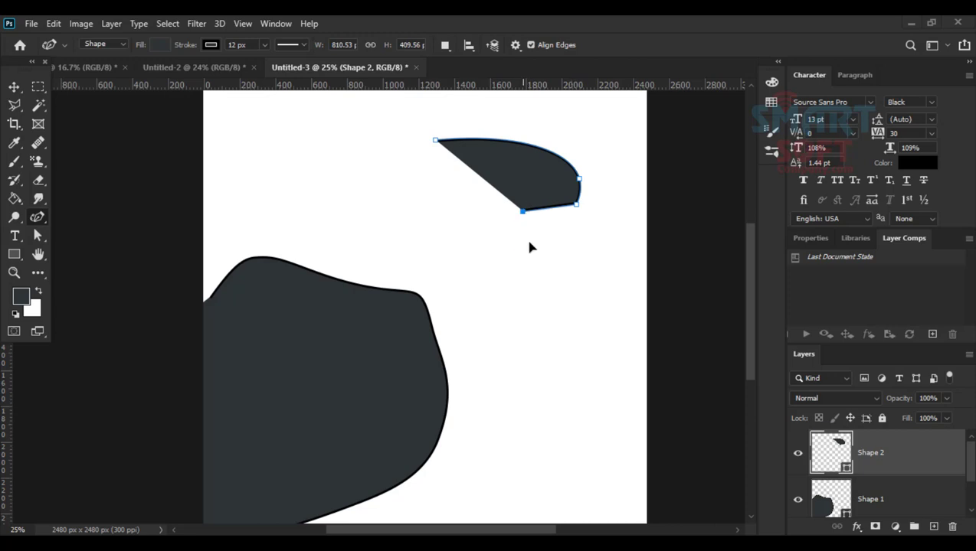
drag(548, 258, 576, 308)
key(ctrl+z)
click(526, 247)
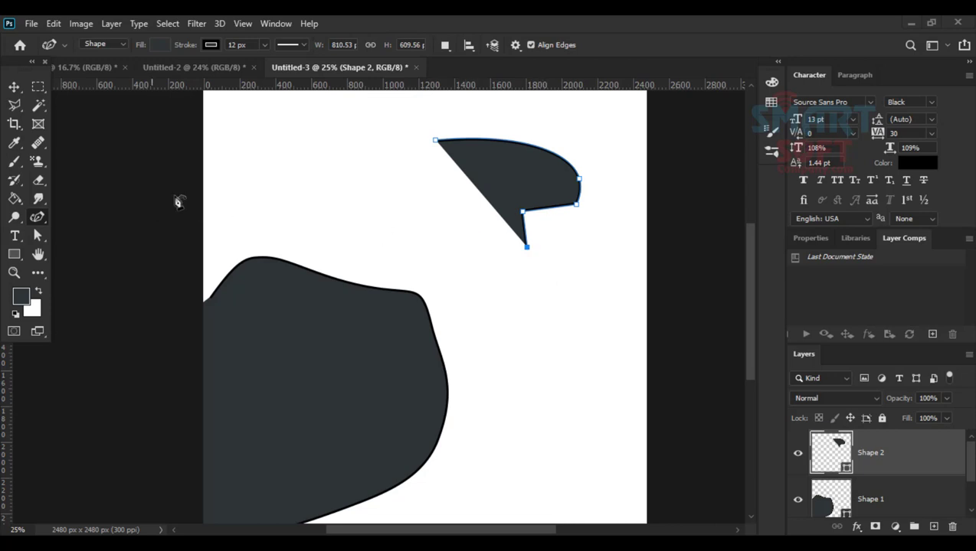
Remove all five points of the upper-right shape one by one with the Delete Anchor Point Tool.
right_click(37, 217)
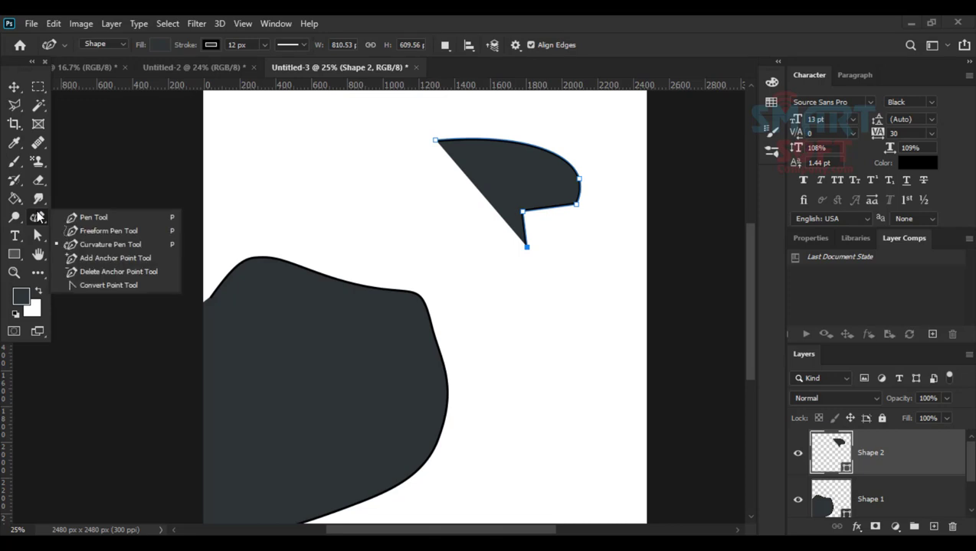
click(144, 272)
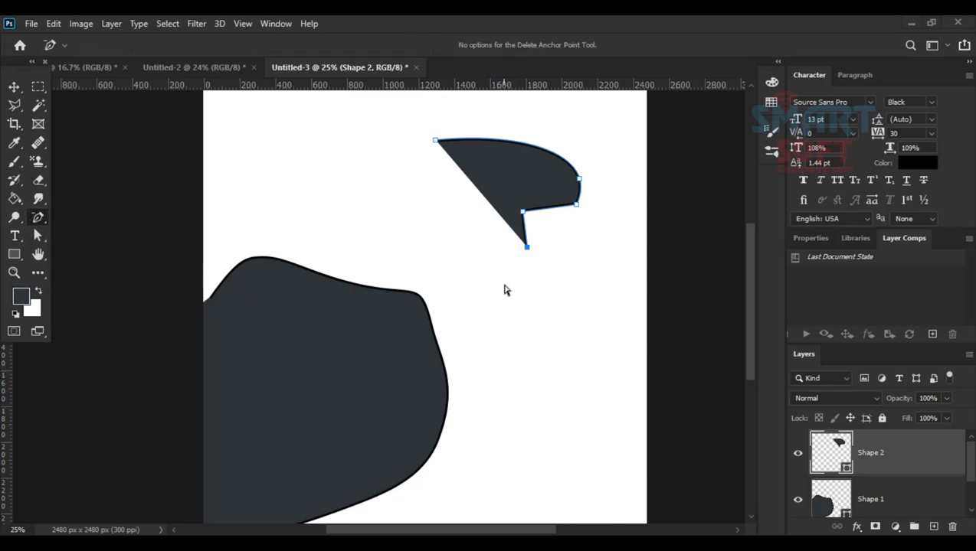
click(527, 249)
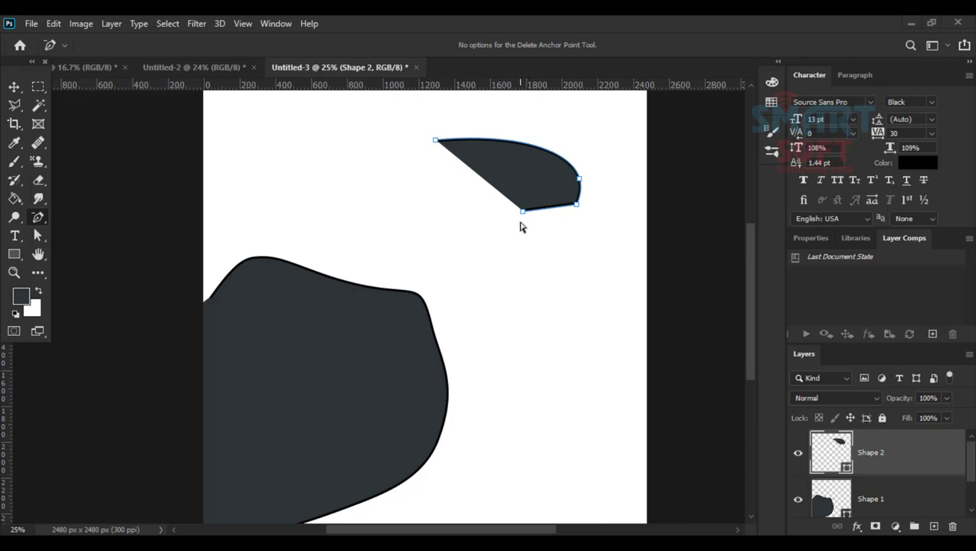
click(434, 142)
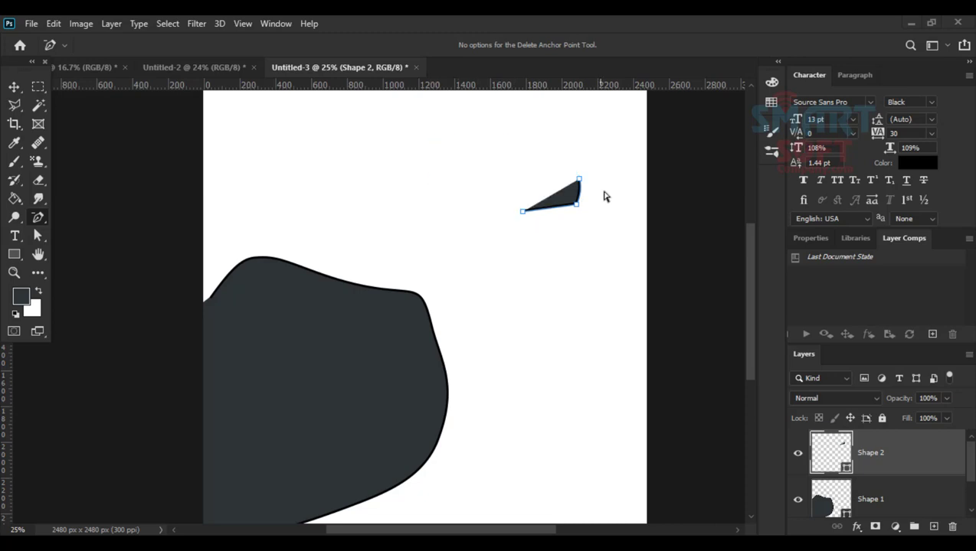
click(579, 180)
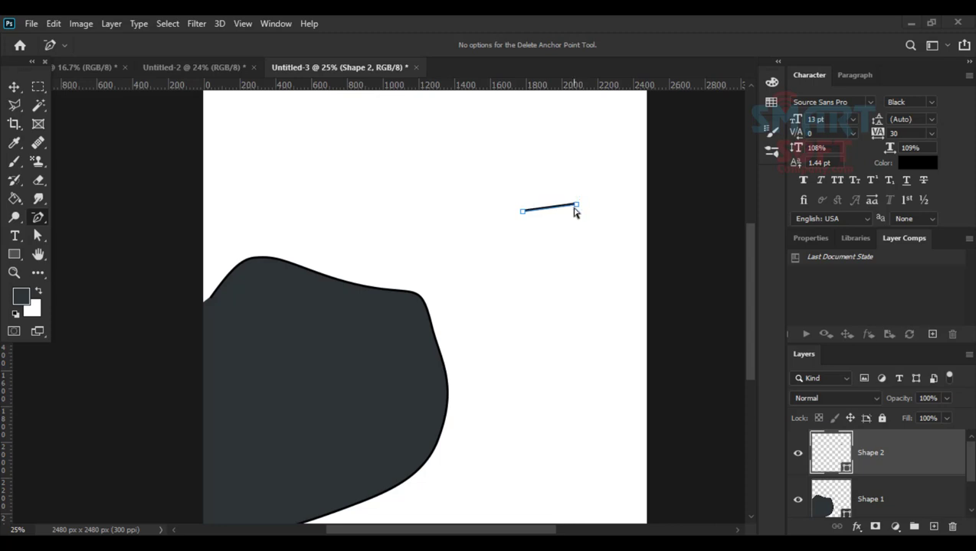
click(578, 204)
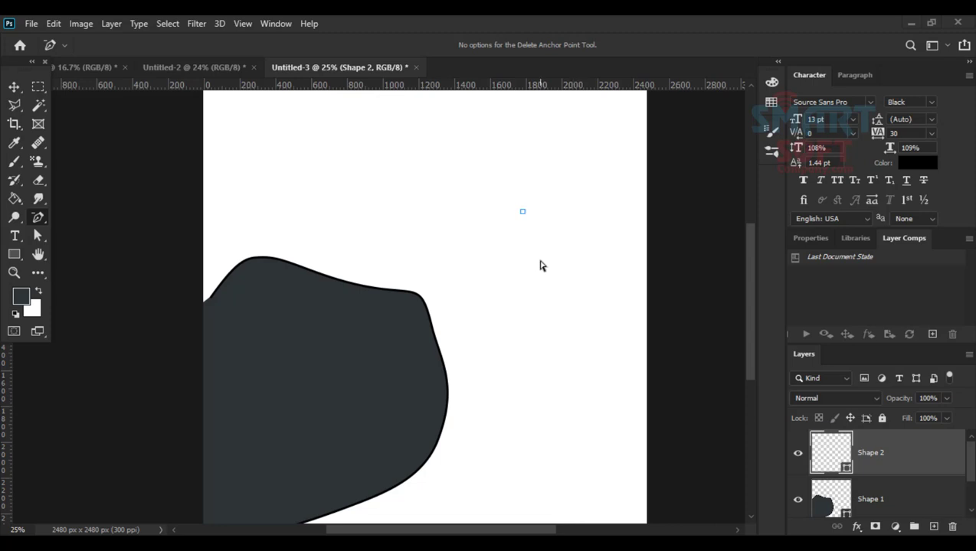
click(523, 214)
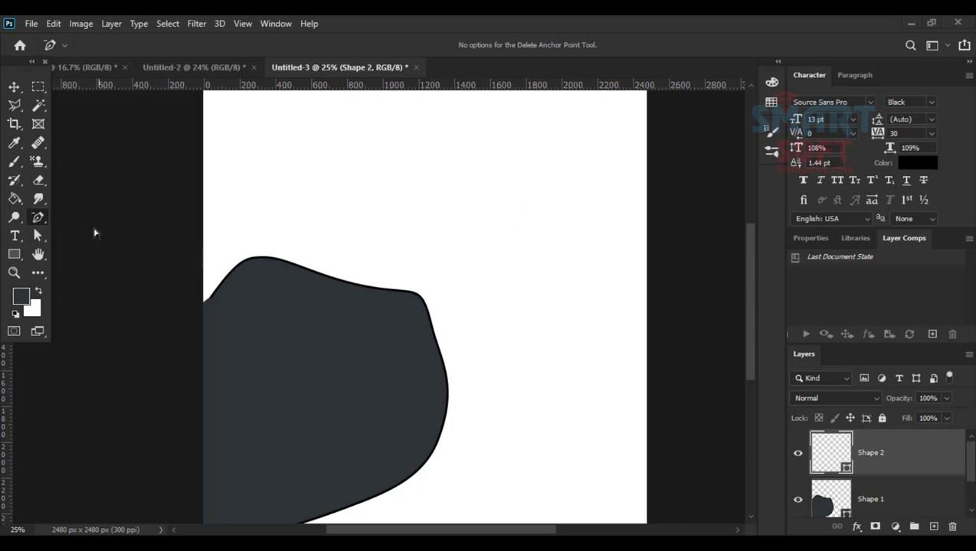
right_click(38, 217)
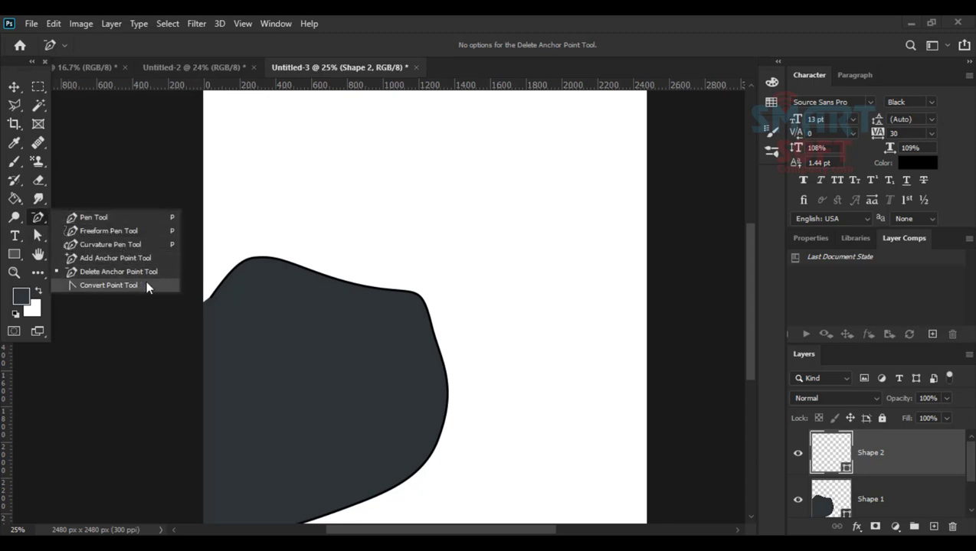
click(444, 17)
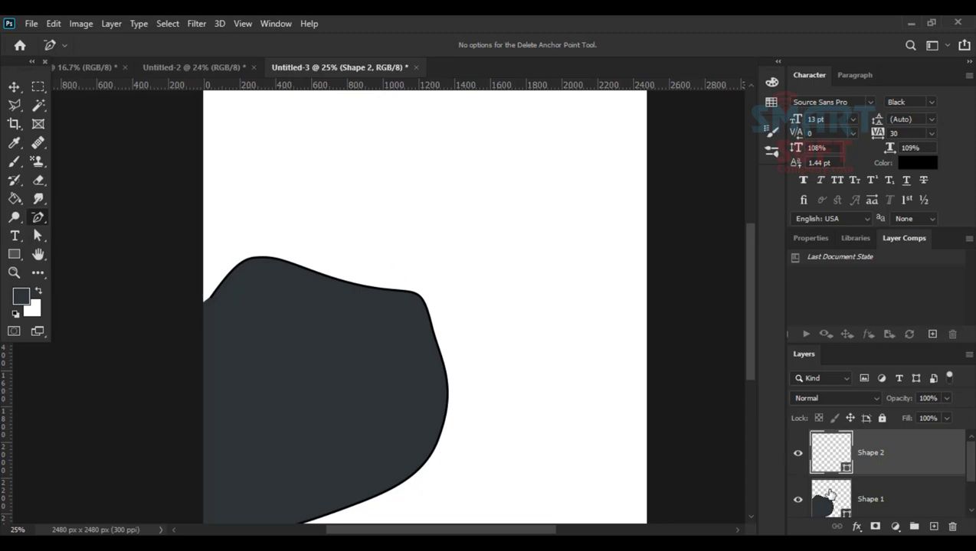
scroll(382, 277, up, 5)
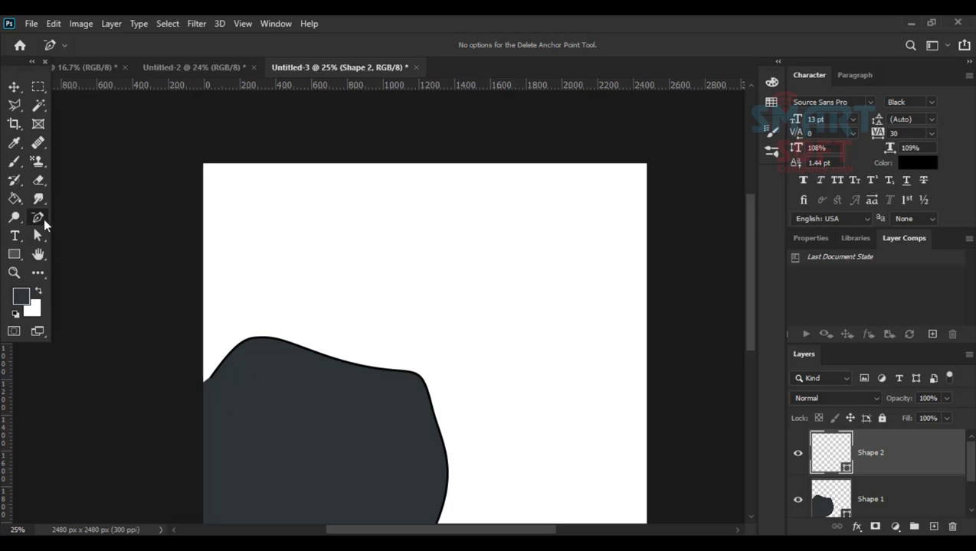
Switch through the shape tools and activate the Line Tool.
right_click(15, 255)
click(53, 282)
click(15, 257)
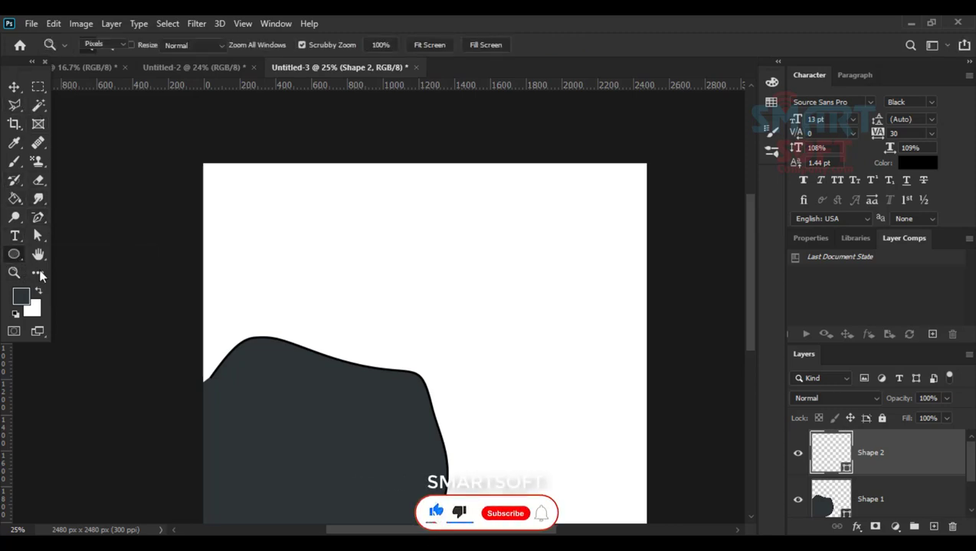
right_click(15, 258)
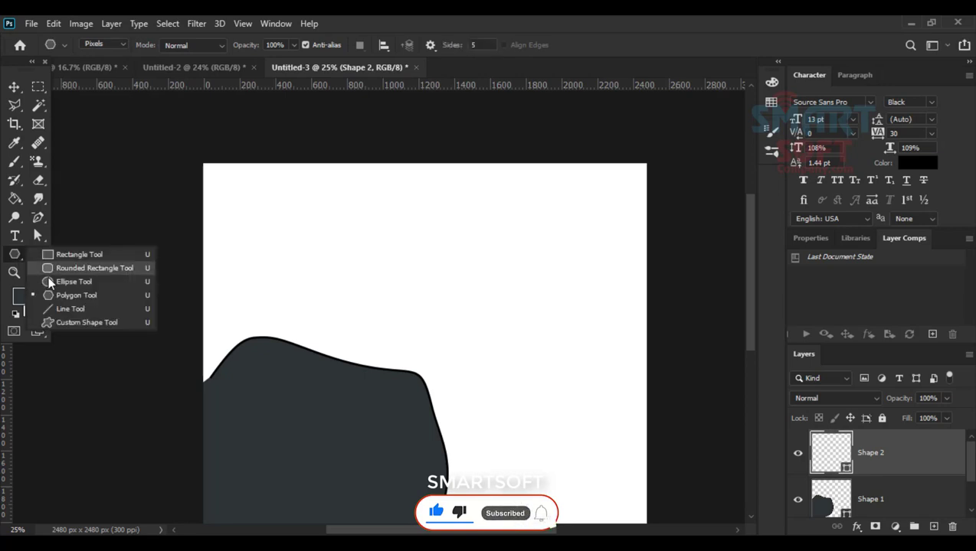
click(78, 307)
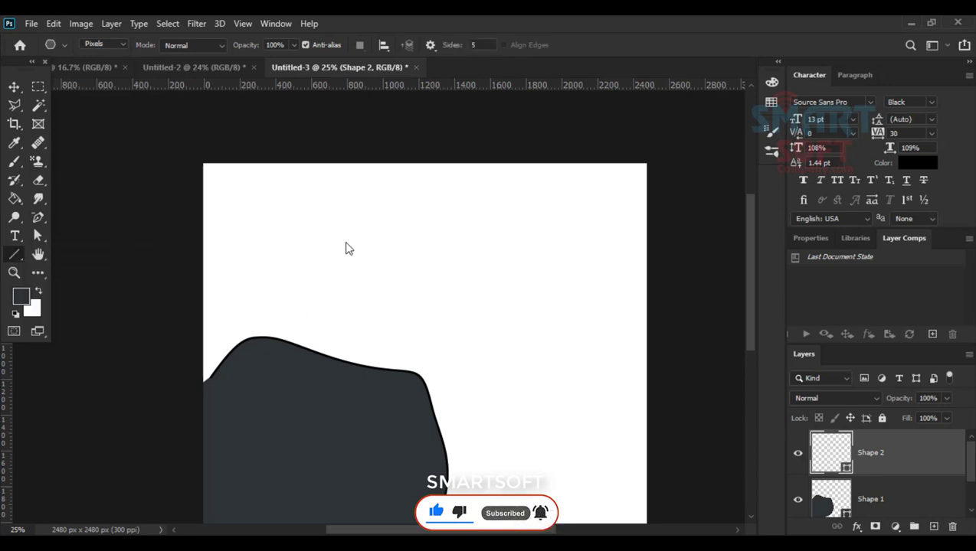
Delete the Shape 1 layer that holds the dark curved shape.
key(ctrl+a)
scroll(675, 379, down, 2)
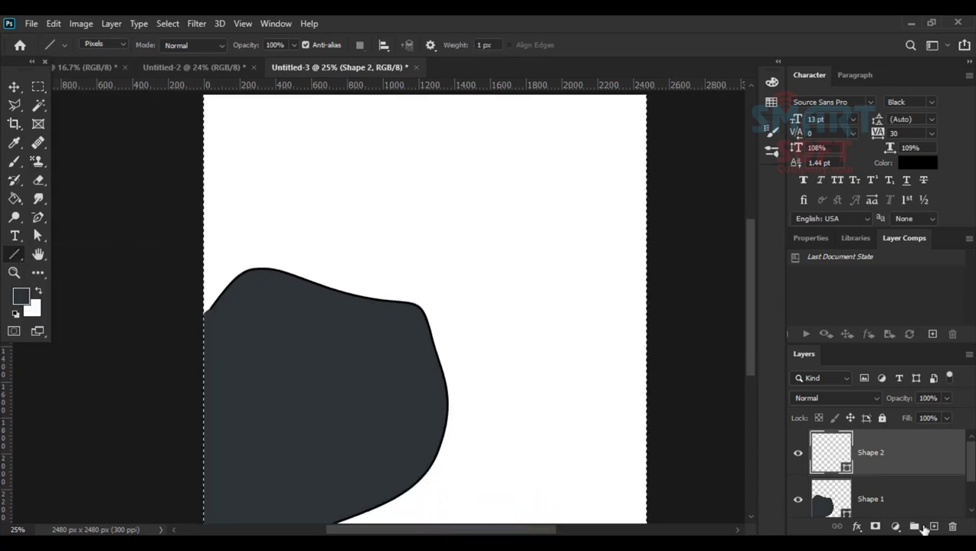
click(882, 507)
key(Delete)
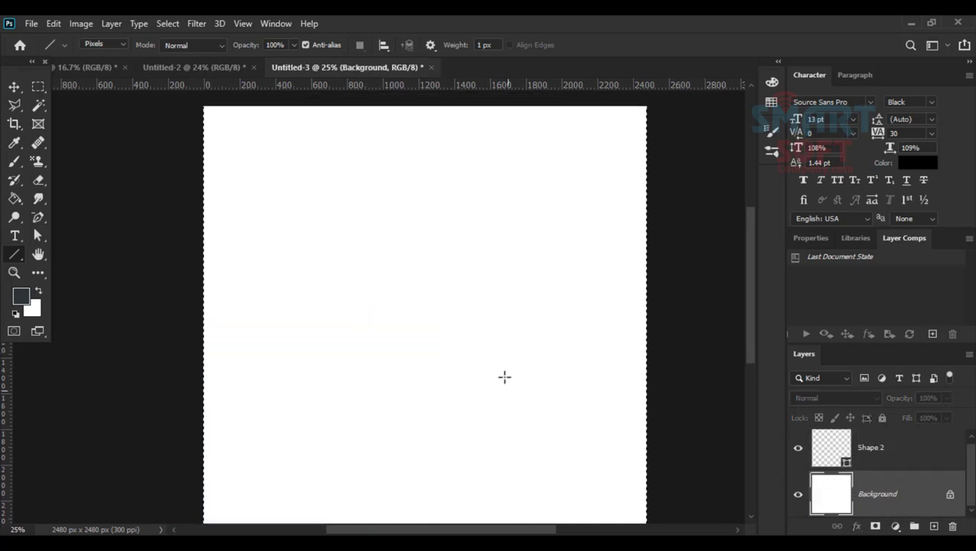
Draw a horizontal line with a weight of 1 px across the full page width on the Background layer.
scroll(468, 364, down, 1)
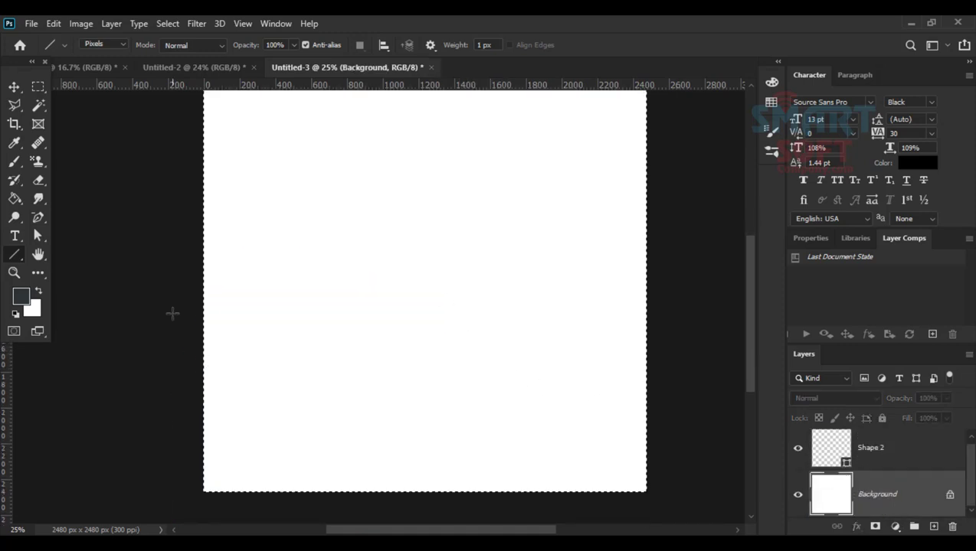
drag(204, 291, 645, 321)
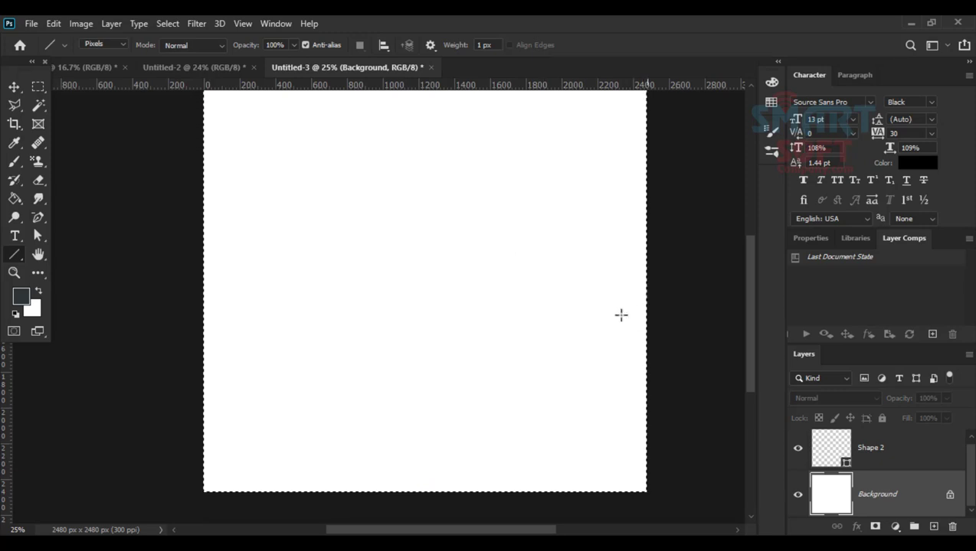
click(214, 48)
click(172, 43)
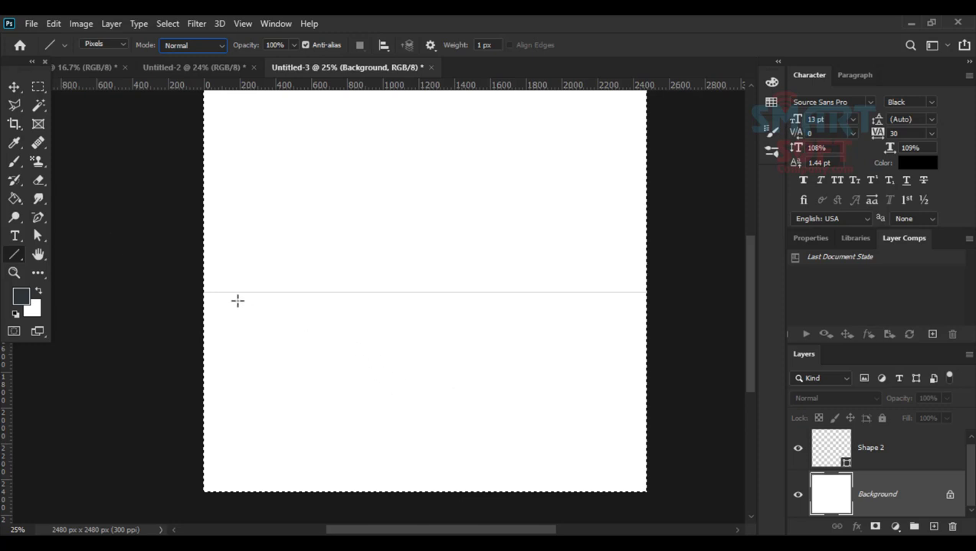
Set the line weight to 16 px and draw a horizontal line across the full page width on a new layer.
right_click(13, 260)
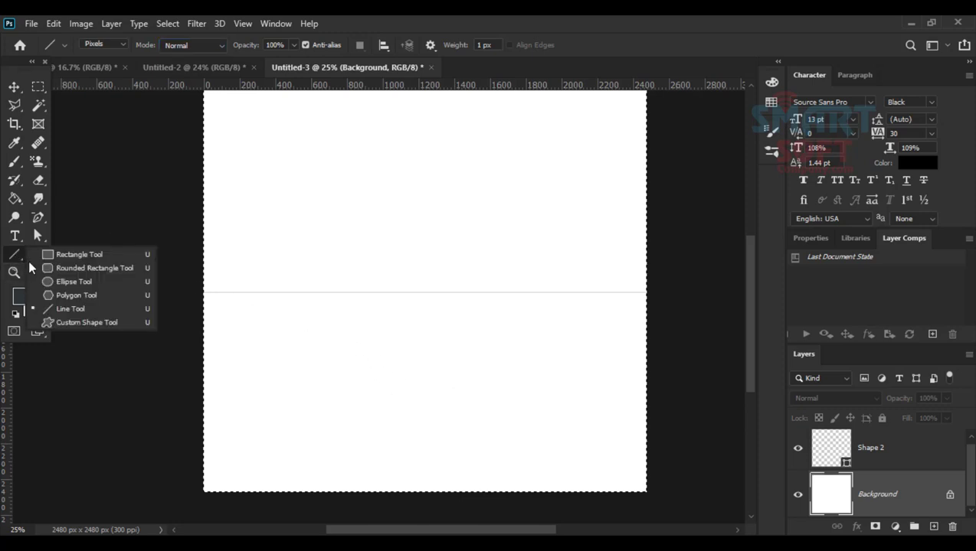
click(70, 305)
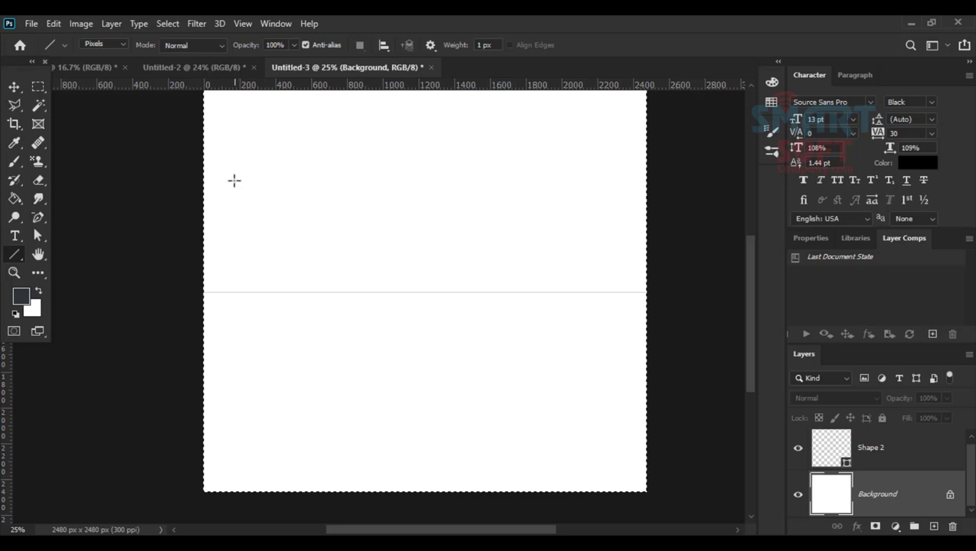
click(490, 45)
text(16)
key(Return)
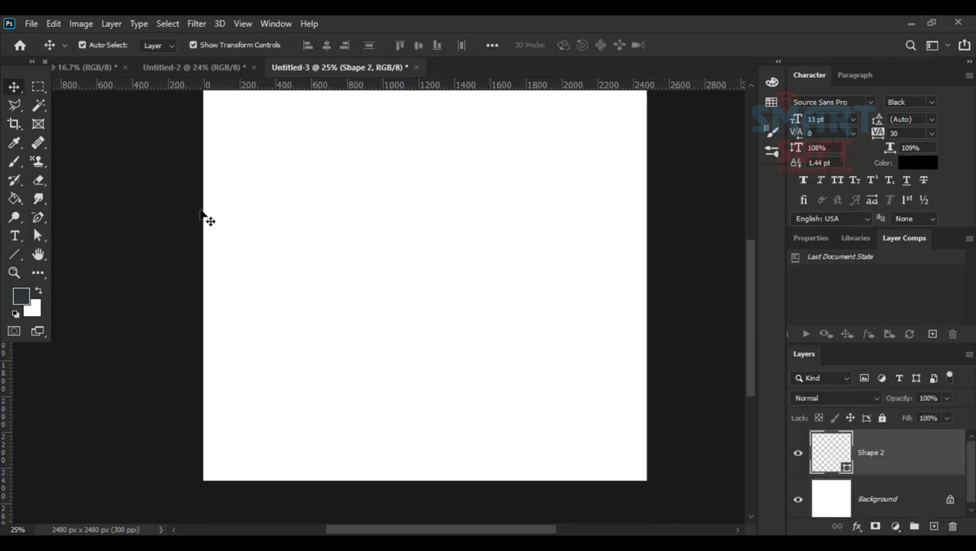
click(17, 254)
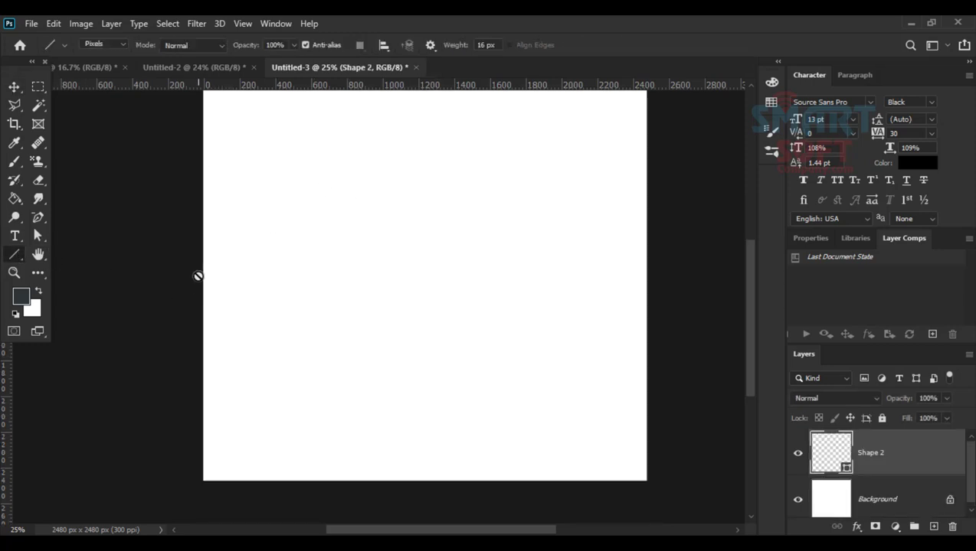
click(932, 527)
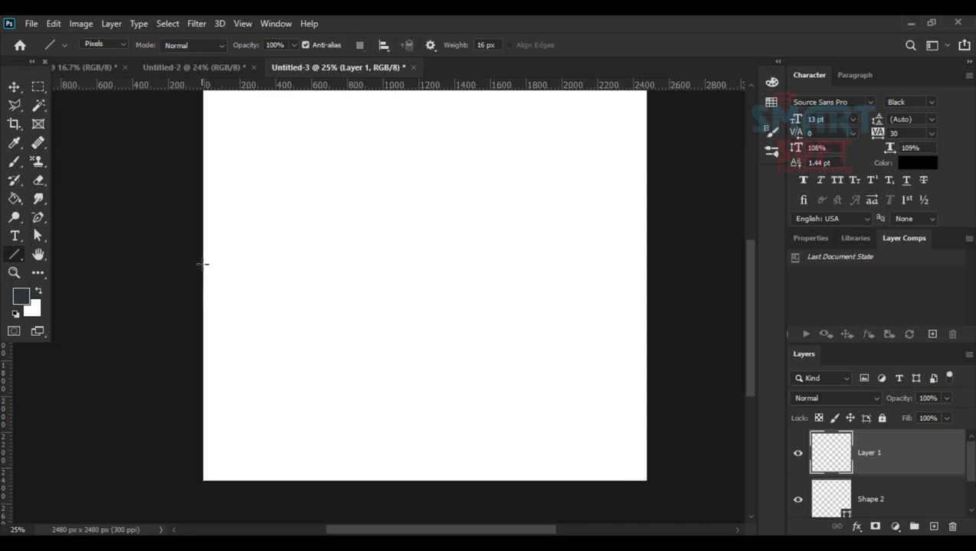
drag(202, 265, 648, 283)
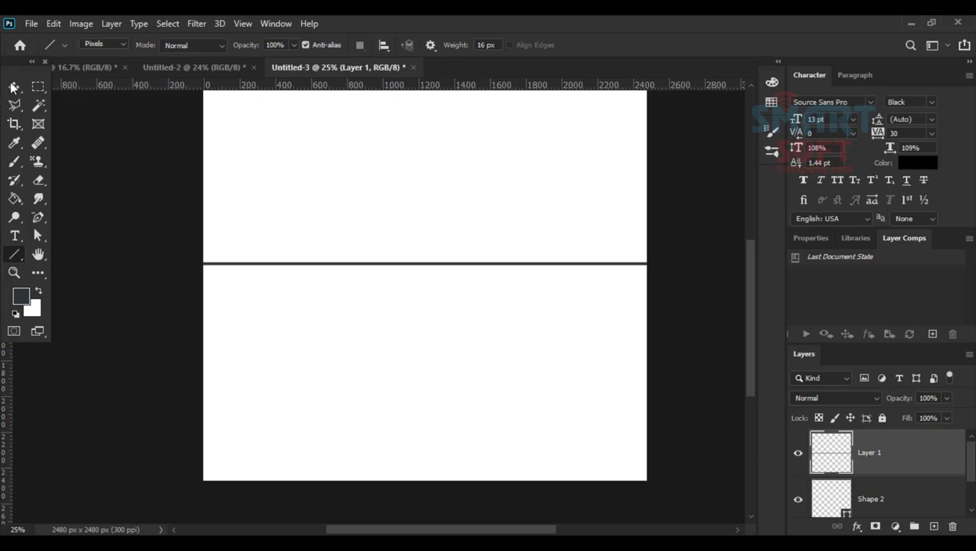
Try to bend the line downward near its right end with the Convert Point Tool.
click(14, 87)
click(38, 218)
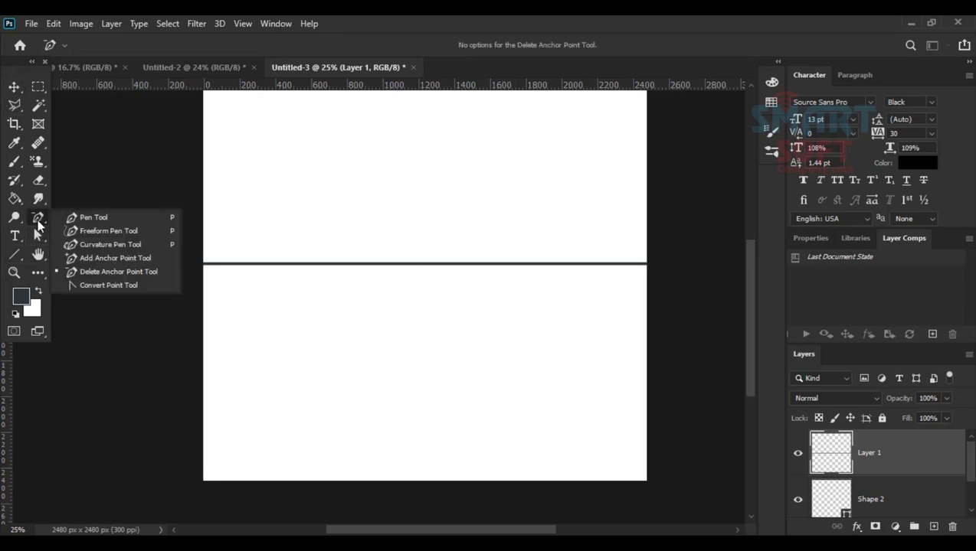
click(135, 286)
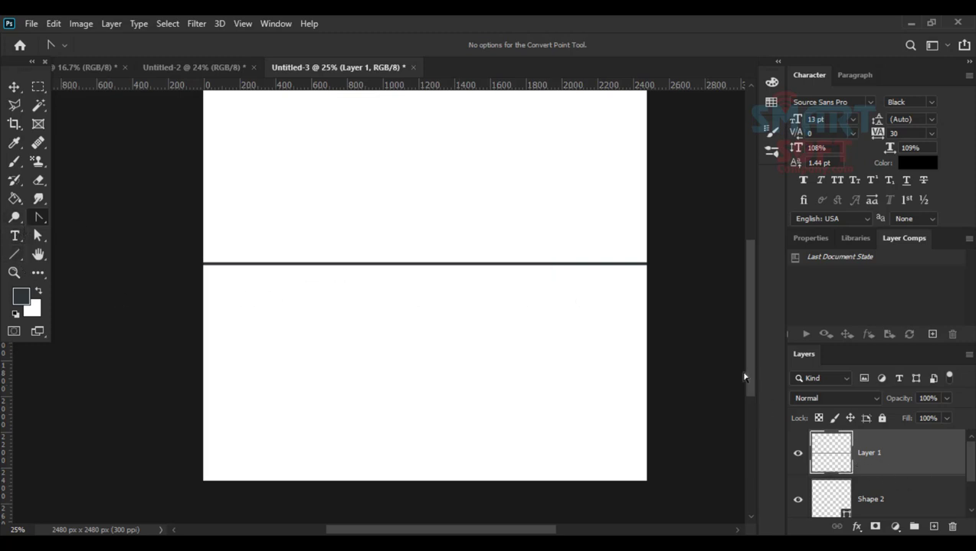
drag(627, 267, 612, 353)
scroll(842, 480, down, 1)
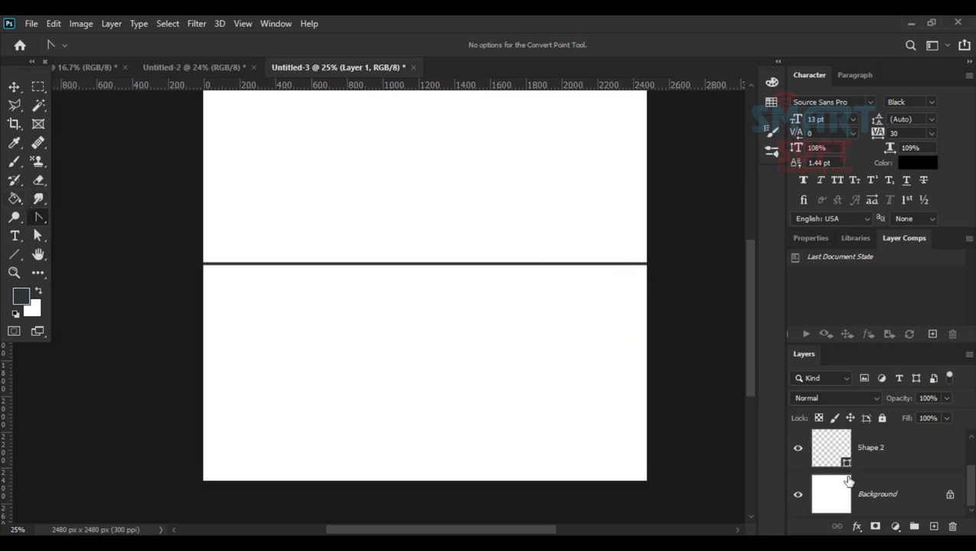
scroll(864, 484, up, 1)
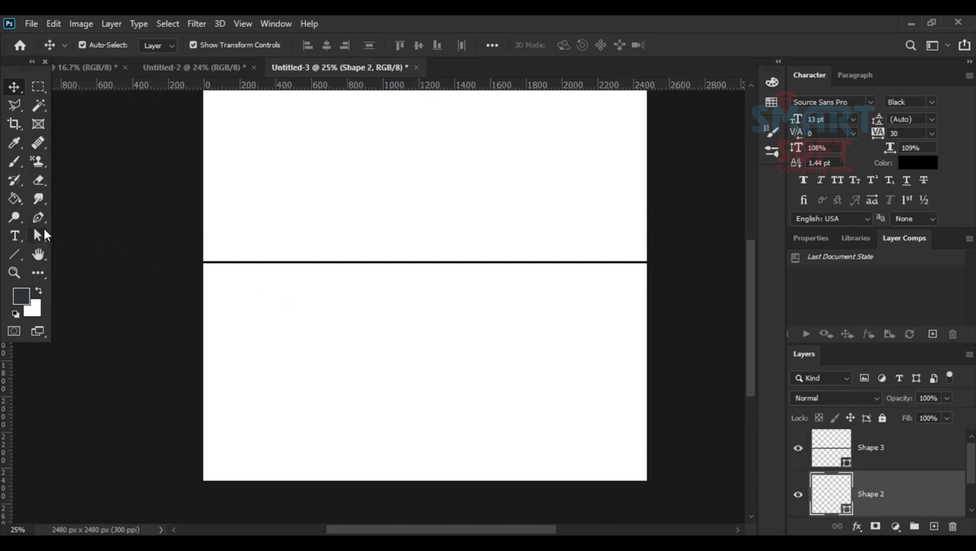
Select the Shape 3 line and add an anchor point on its right part with the Add Anchor Point Tool.
click(854, 439)
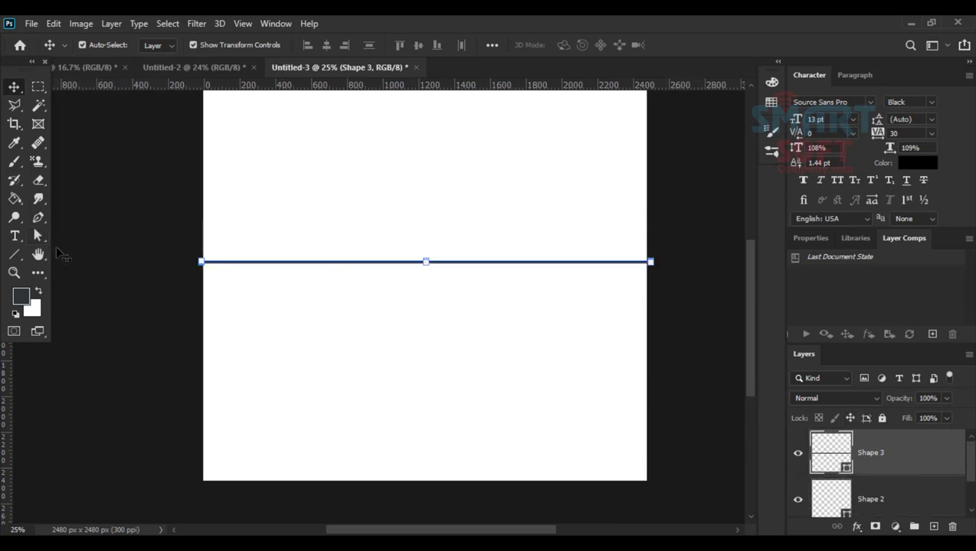
click(37, 235)
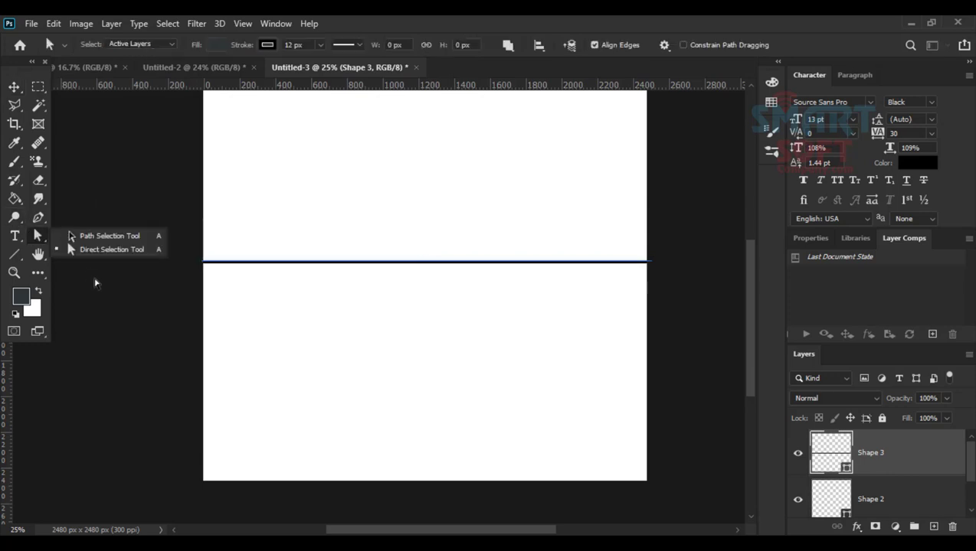
click(38, 198)
right_click(34, 220)
click(98, 257)
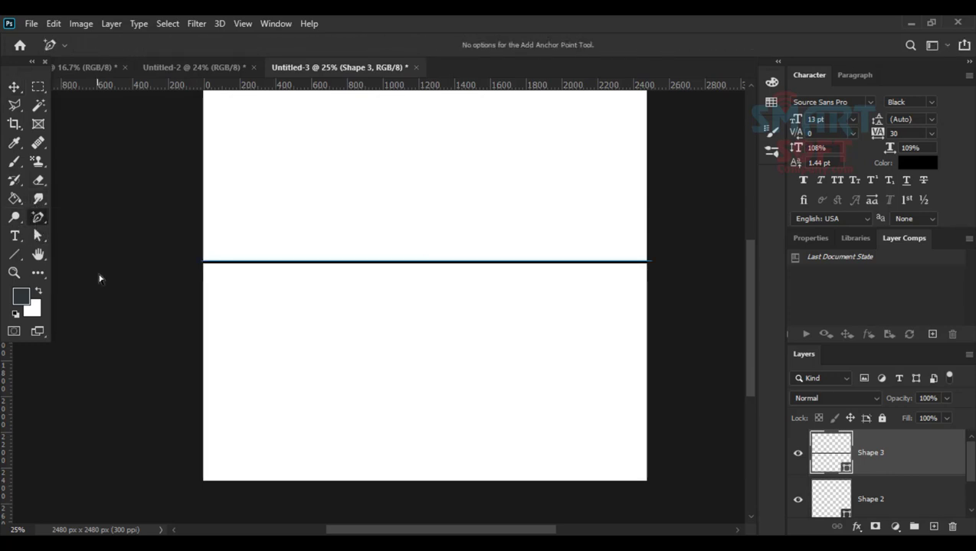
right_click(38, 219)
click(119, 283)
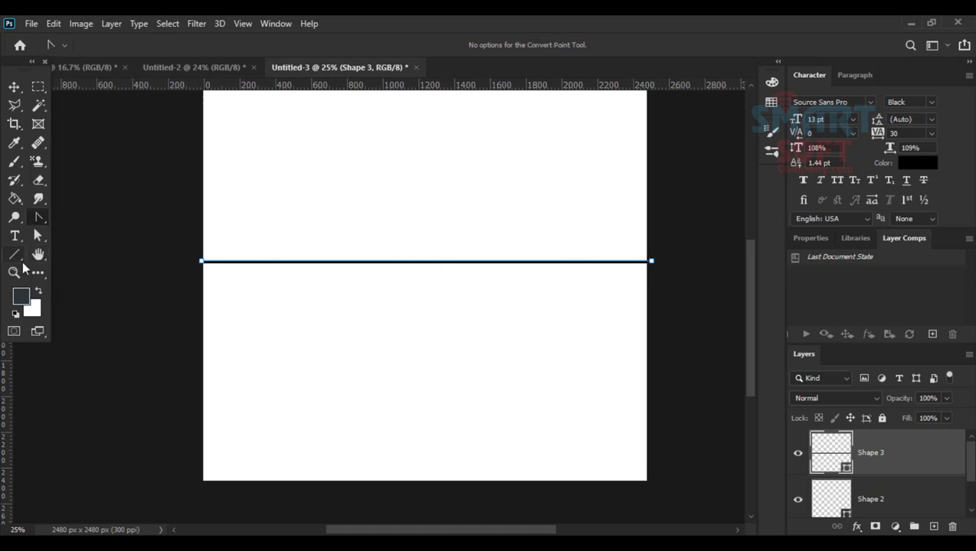
right_click(35, 224)
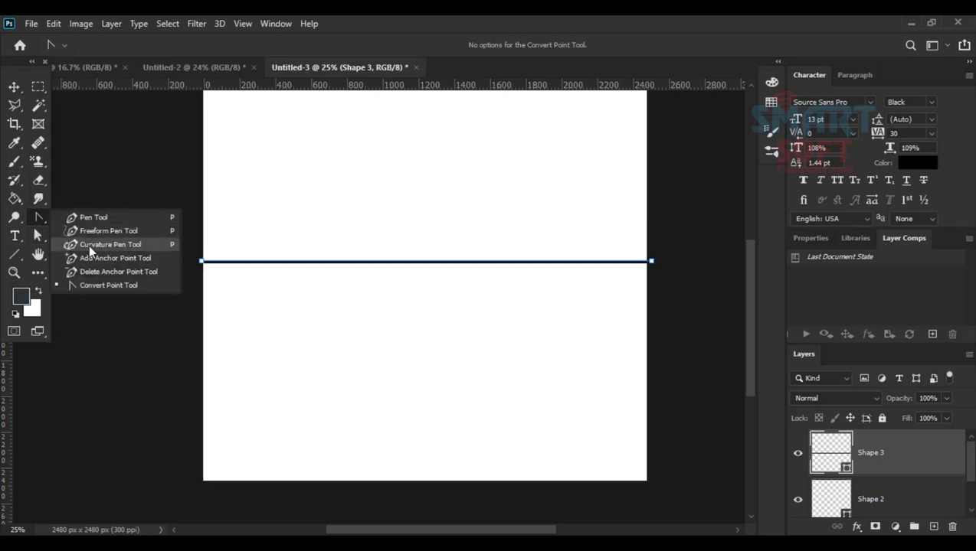
click(91, 256)
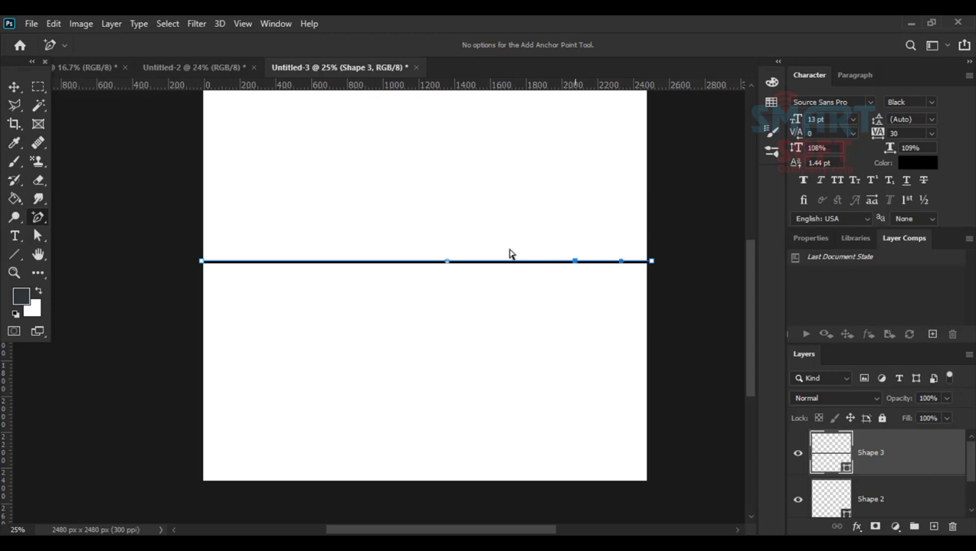
Pull the added anchor point down and left with the Direct Selection Tool and align the right endpoint to the page edge, making the shape about 2488 × 340 px.
click(33, 218)
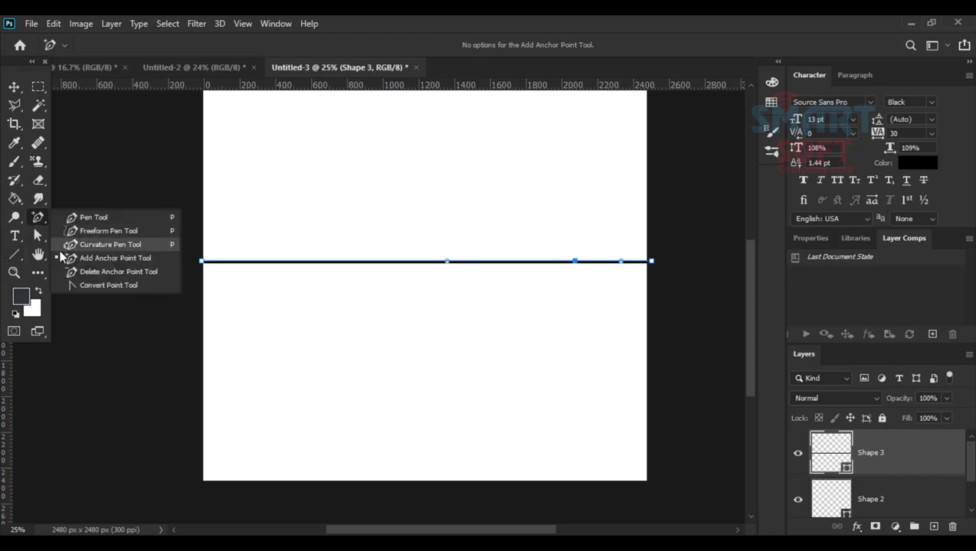
click(36, 239)
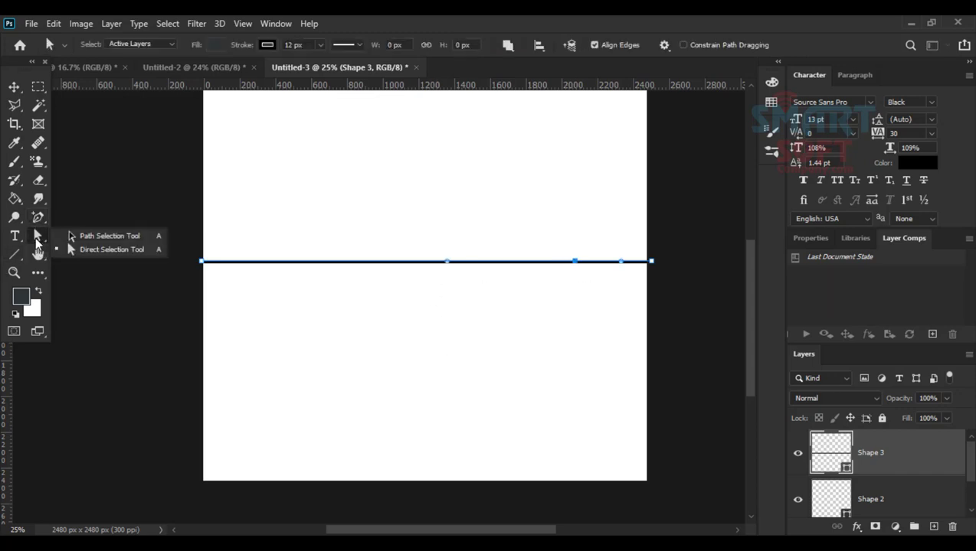
click(121, 250)
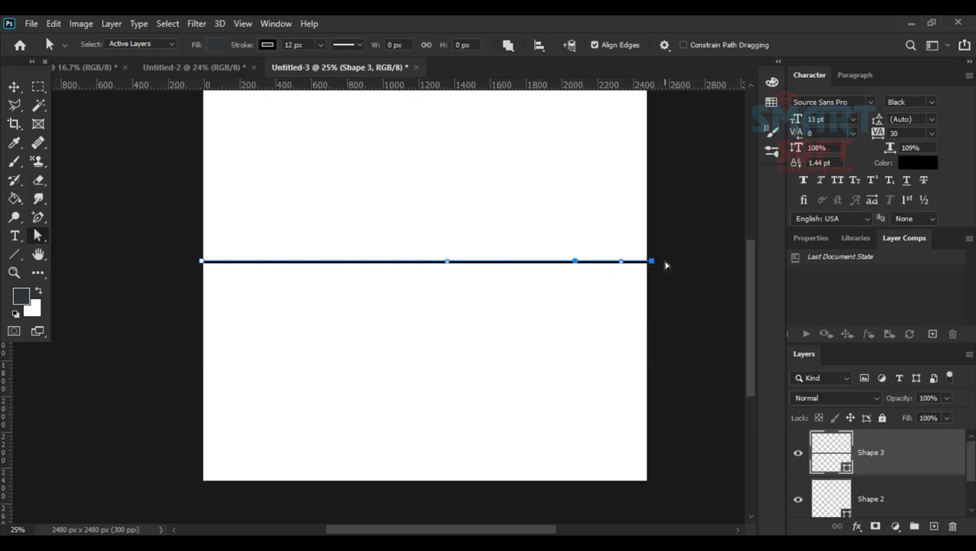
drag(575, 263, 517, 324)
mouse_move(652, 264)
mouse_down()
mouse_move(646, 375)
mouse_move(665, 301)
mouse_move(647, 265)
mouse_up()
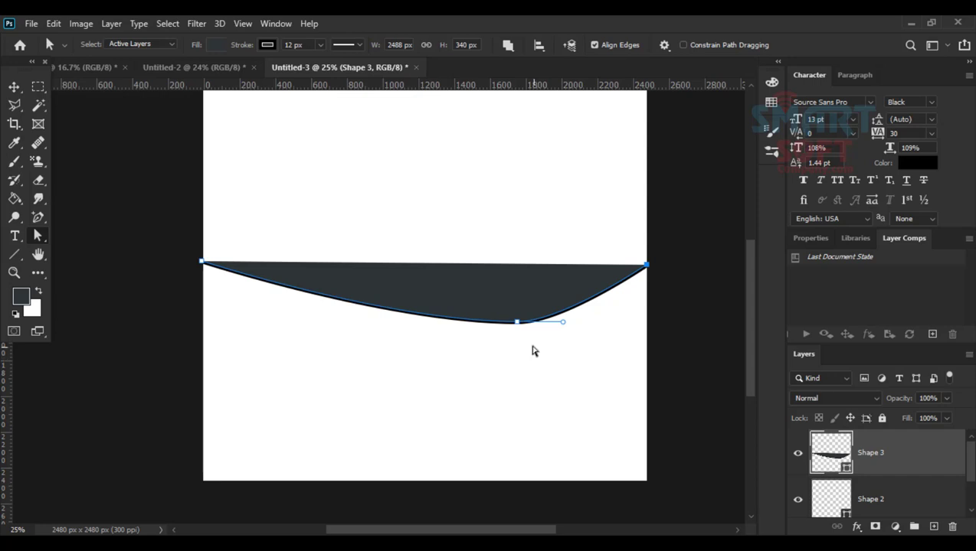
click(350, 329)
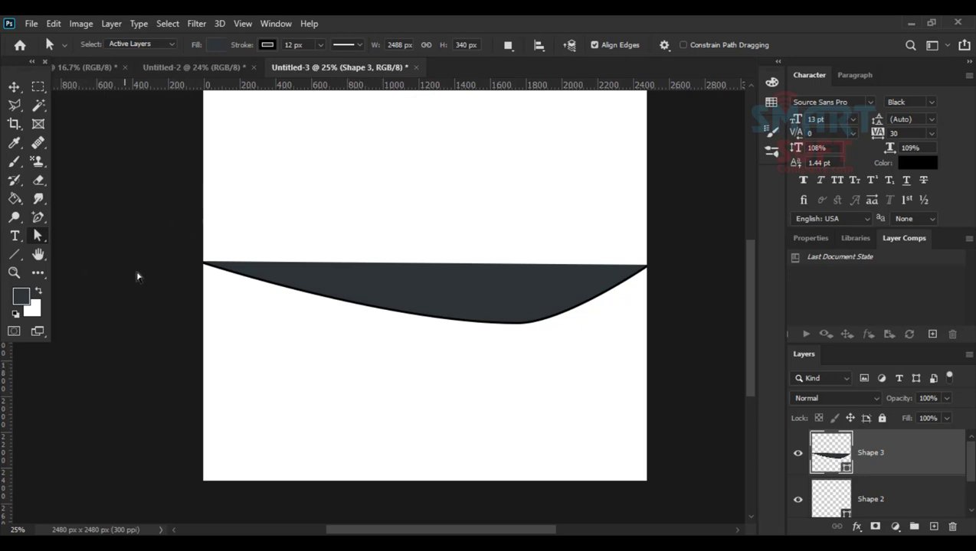
drag(314, 278, 330, 361)
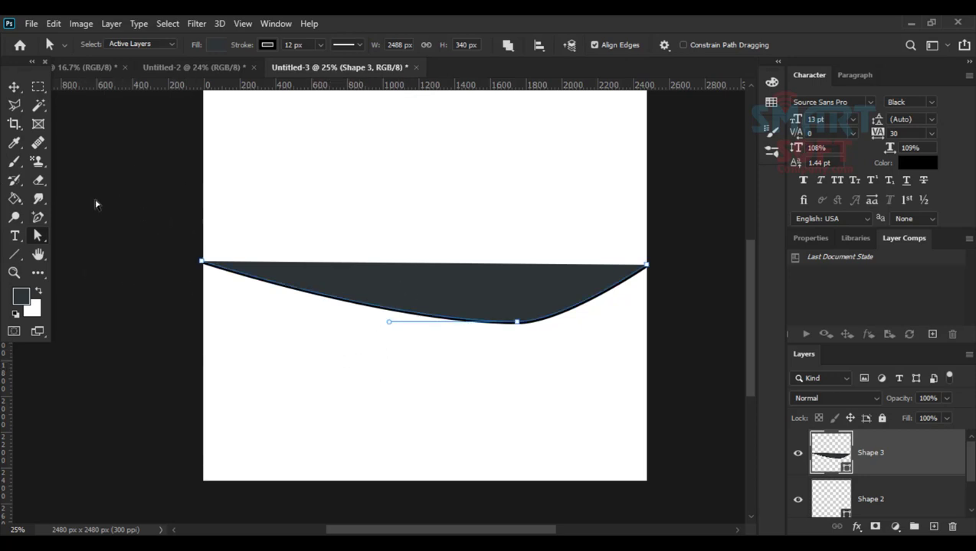
Draw a tall dark rectangle on a new layer above the middle of the curved shape and move it slightly up.
right_click(13, 258)
click(34, 255)
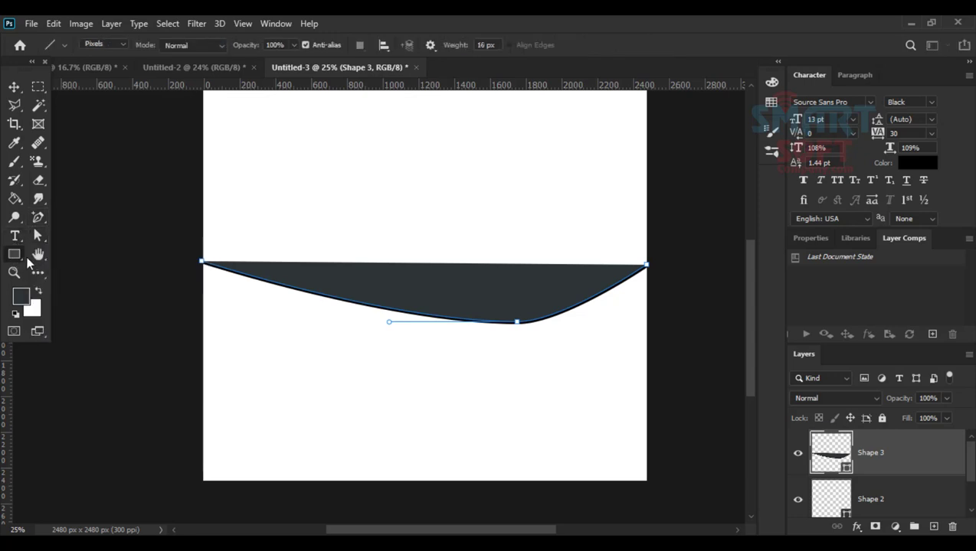
right_click(27, 258)
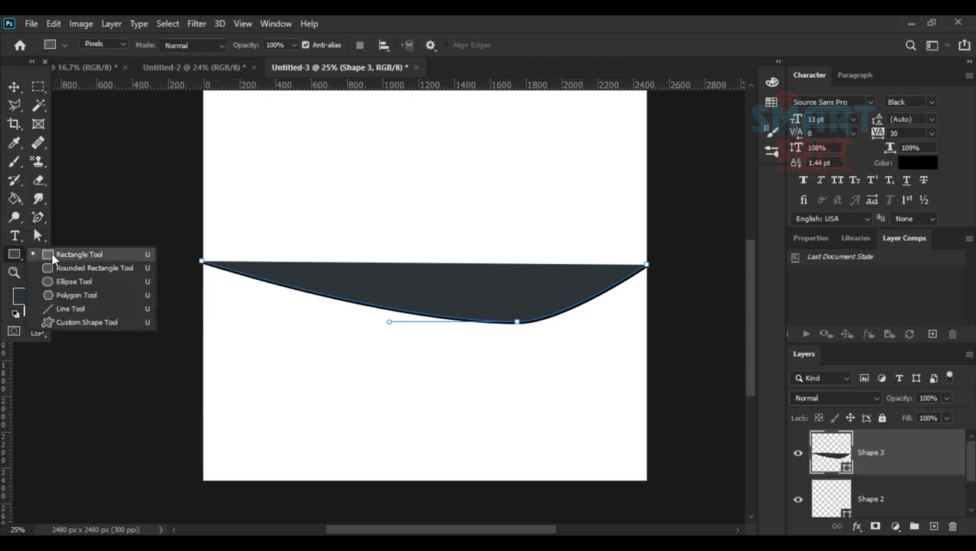
click(53, 257)
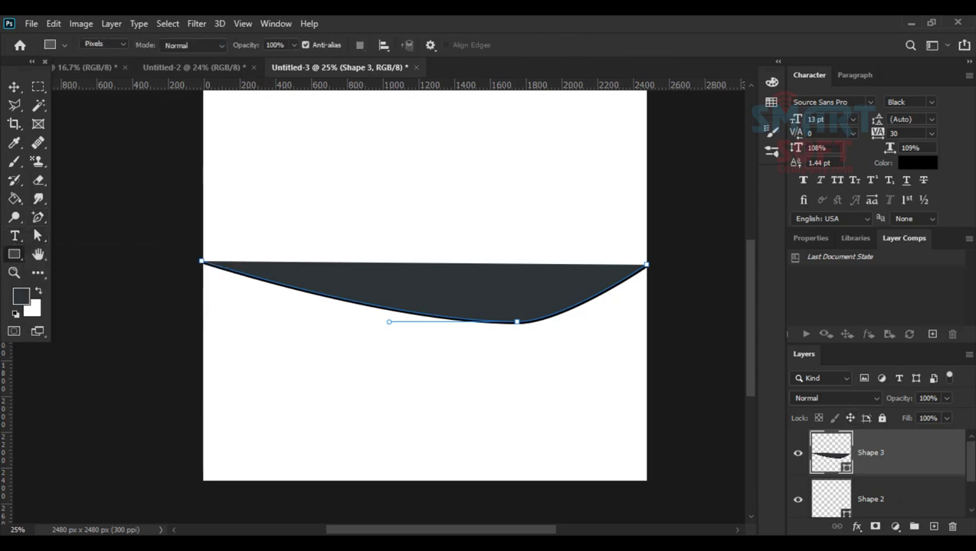
click(933, 527)
drag(368, 139, 449, 253)
click(14, 87)
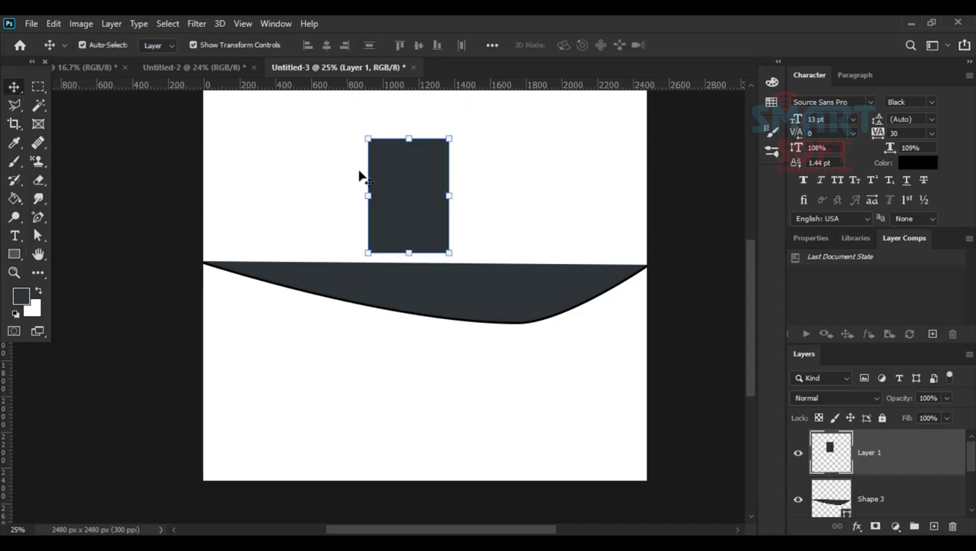
drag(413, 186, 413, 170)
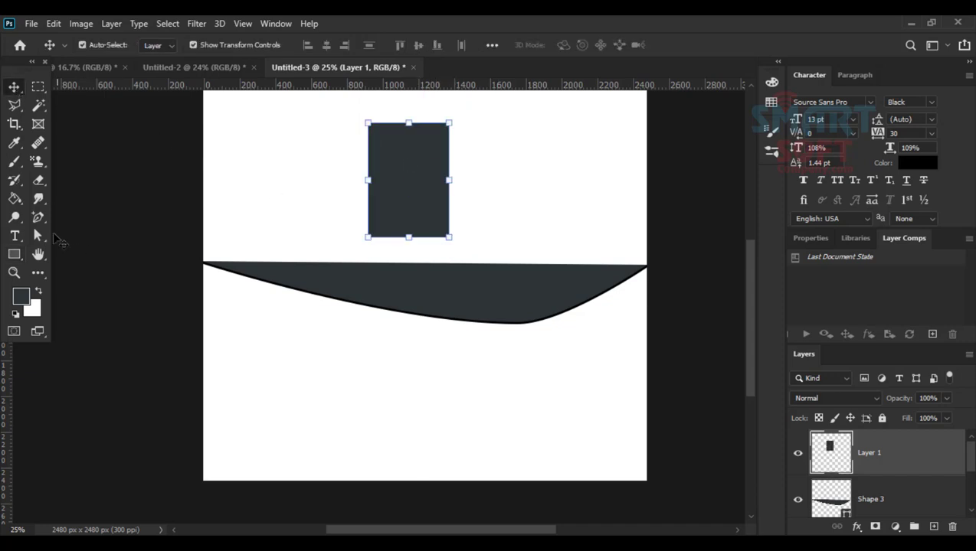
Try the Direct Selection Tool and the Add Anchor Point Tool for the dark rectangle on Layer 1.
click(38, 236)
click(71, 248)
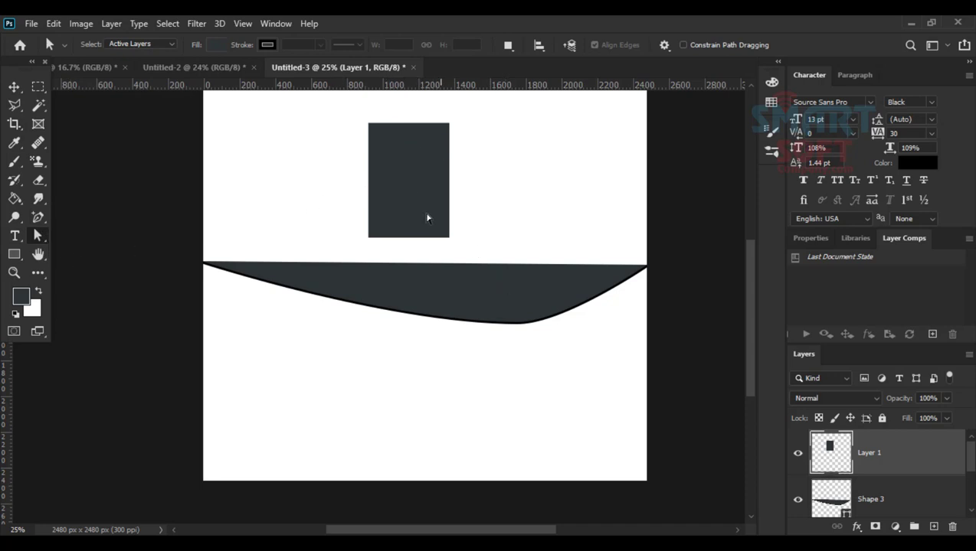
click(40, 219)
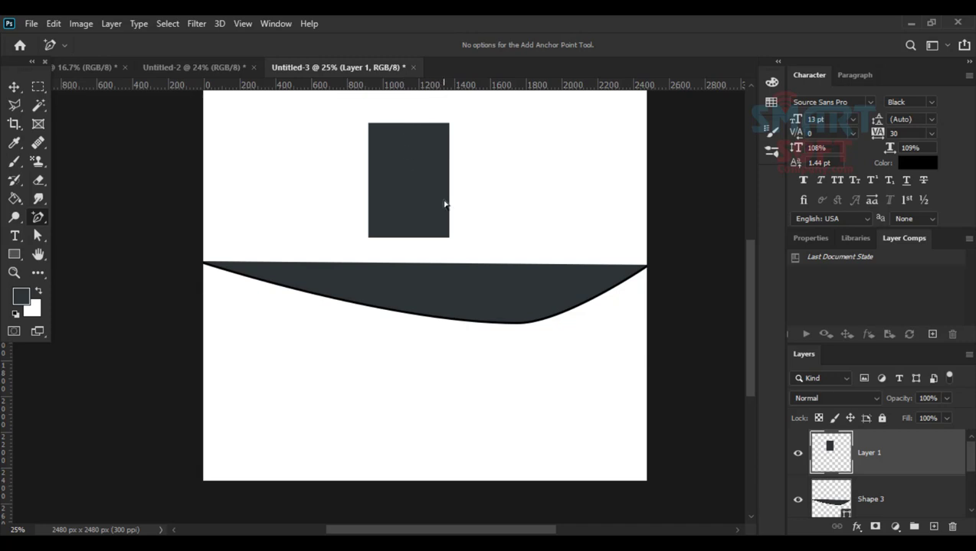
click(909, 24)
click(588, 40)
Activate the Pen Tool, switch its drawing mode to Path and return it to Shape.
key(p)
click(106, 44)
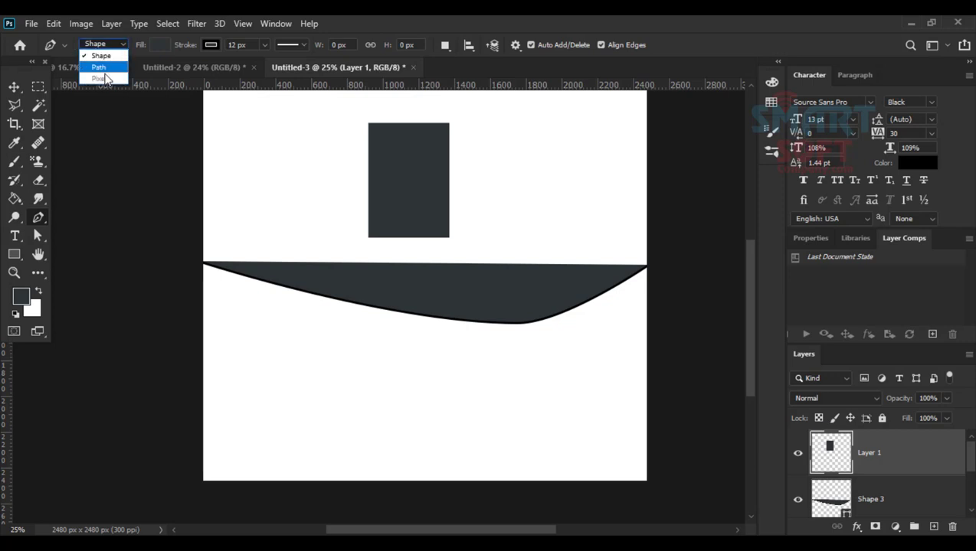
click(106, 69)
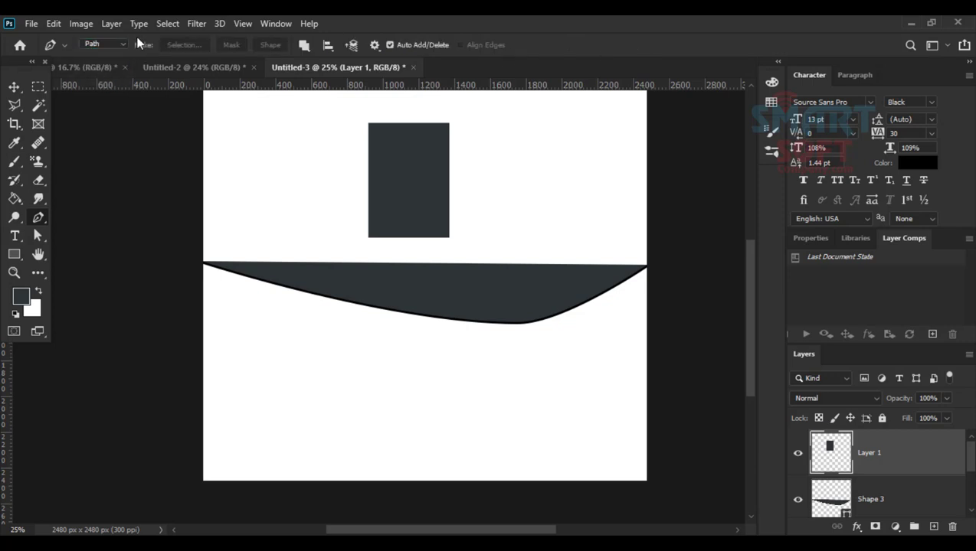
click(105, 44)
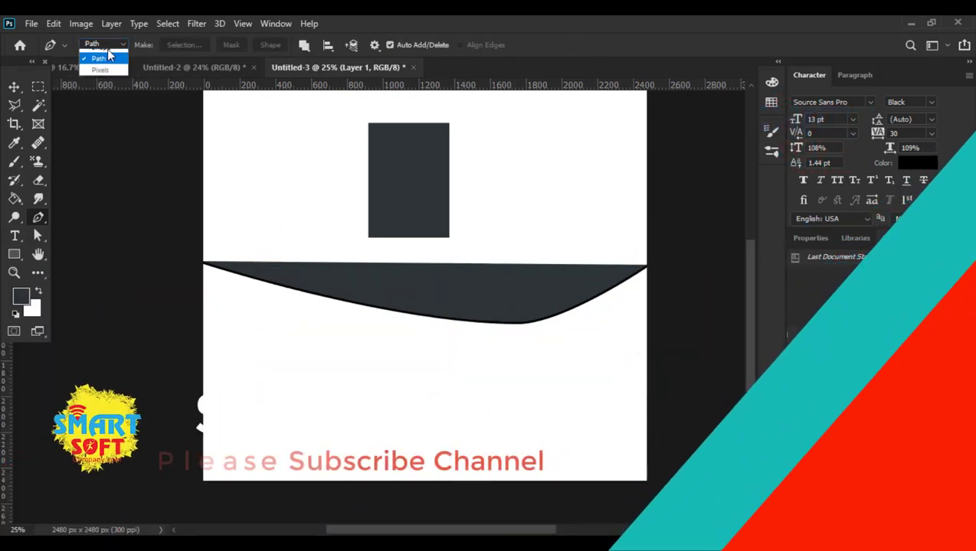
click(102, 56)
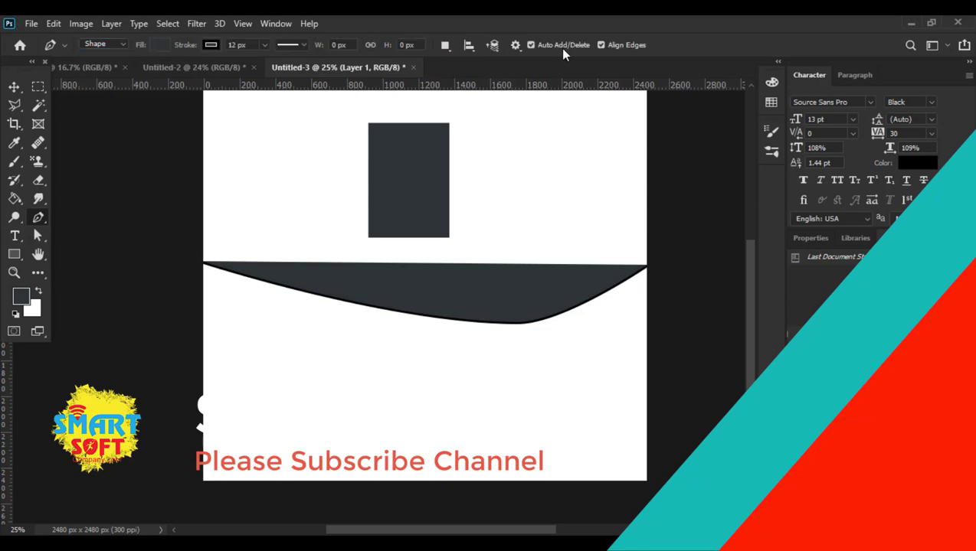
Minimize the Photoshop window to show the desktop.
click(910, 24)
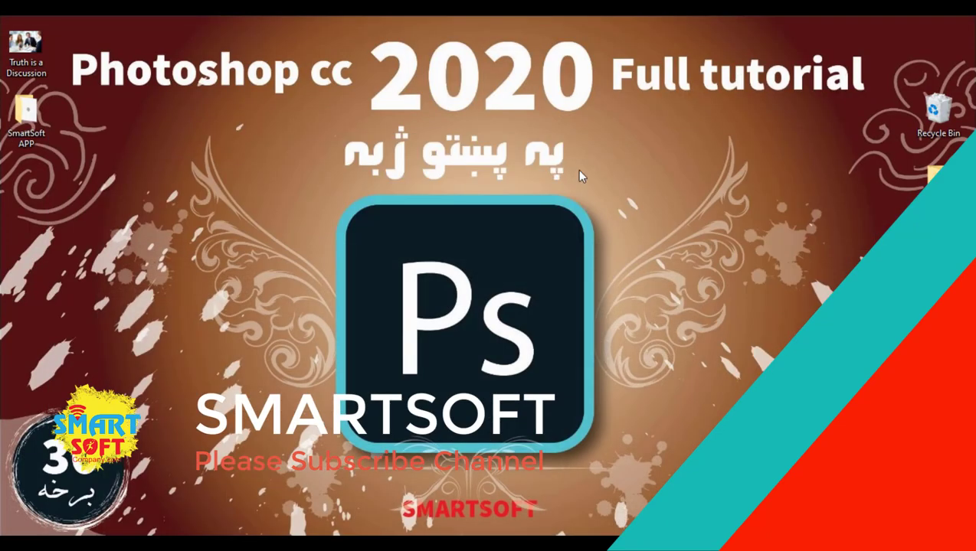